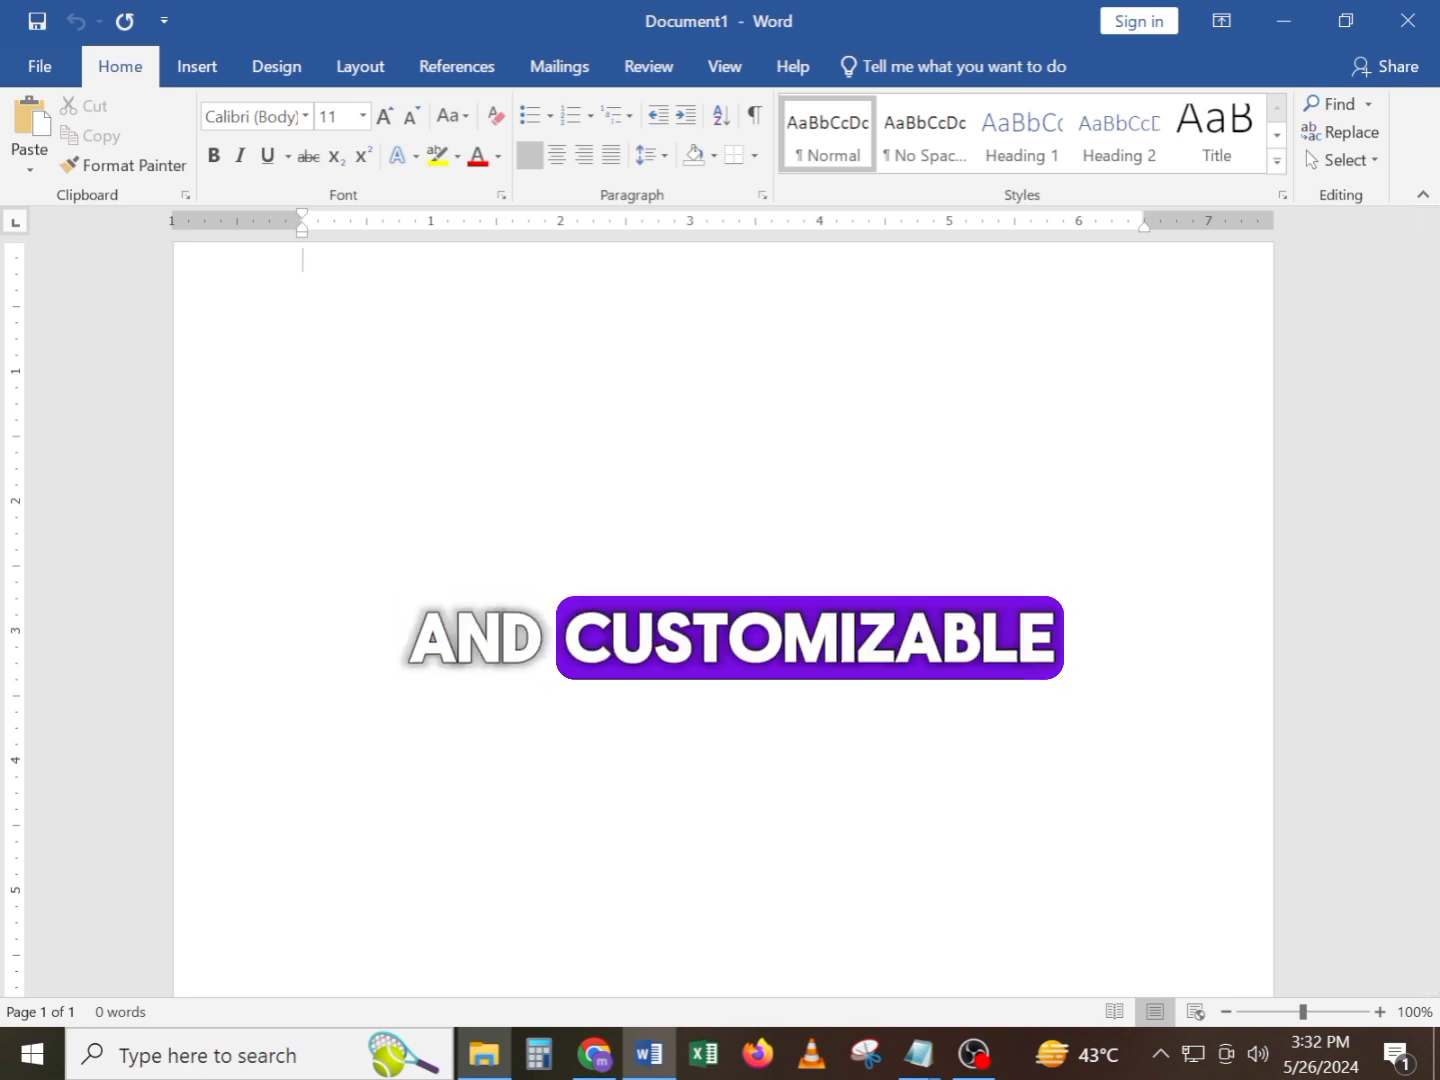
Search the new document templates for "resume"
click(39, 74)
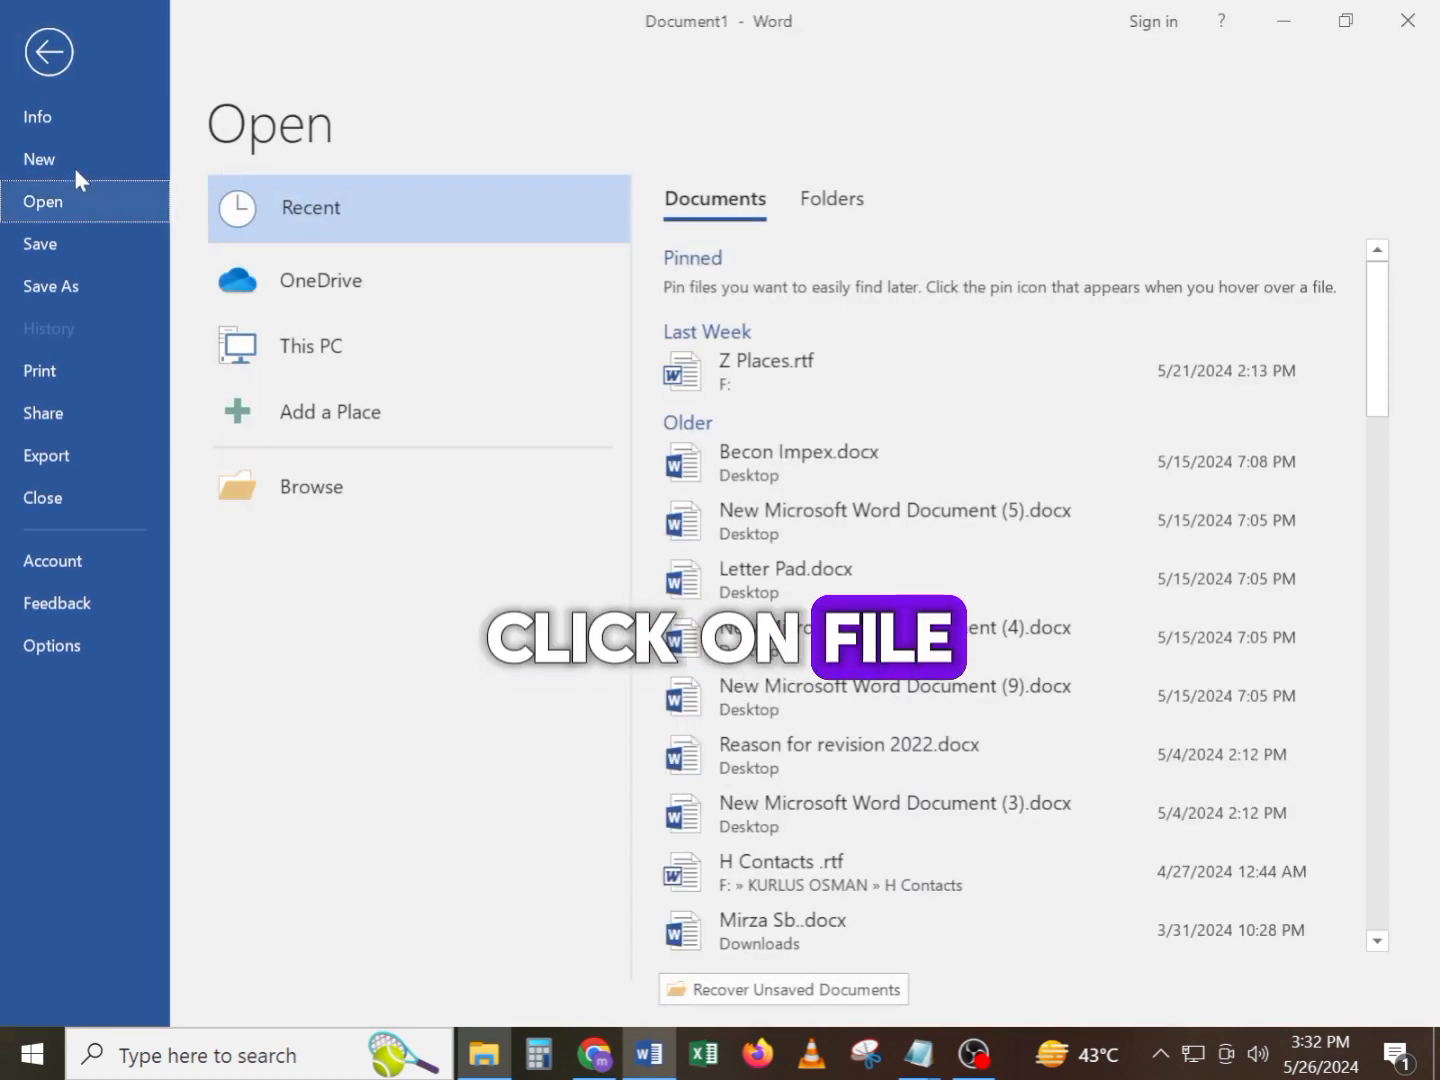
click(75, 162)
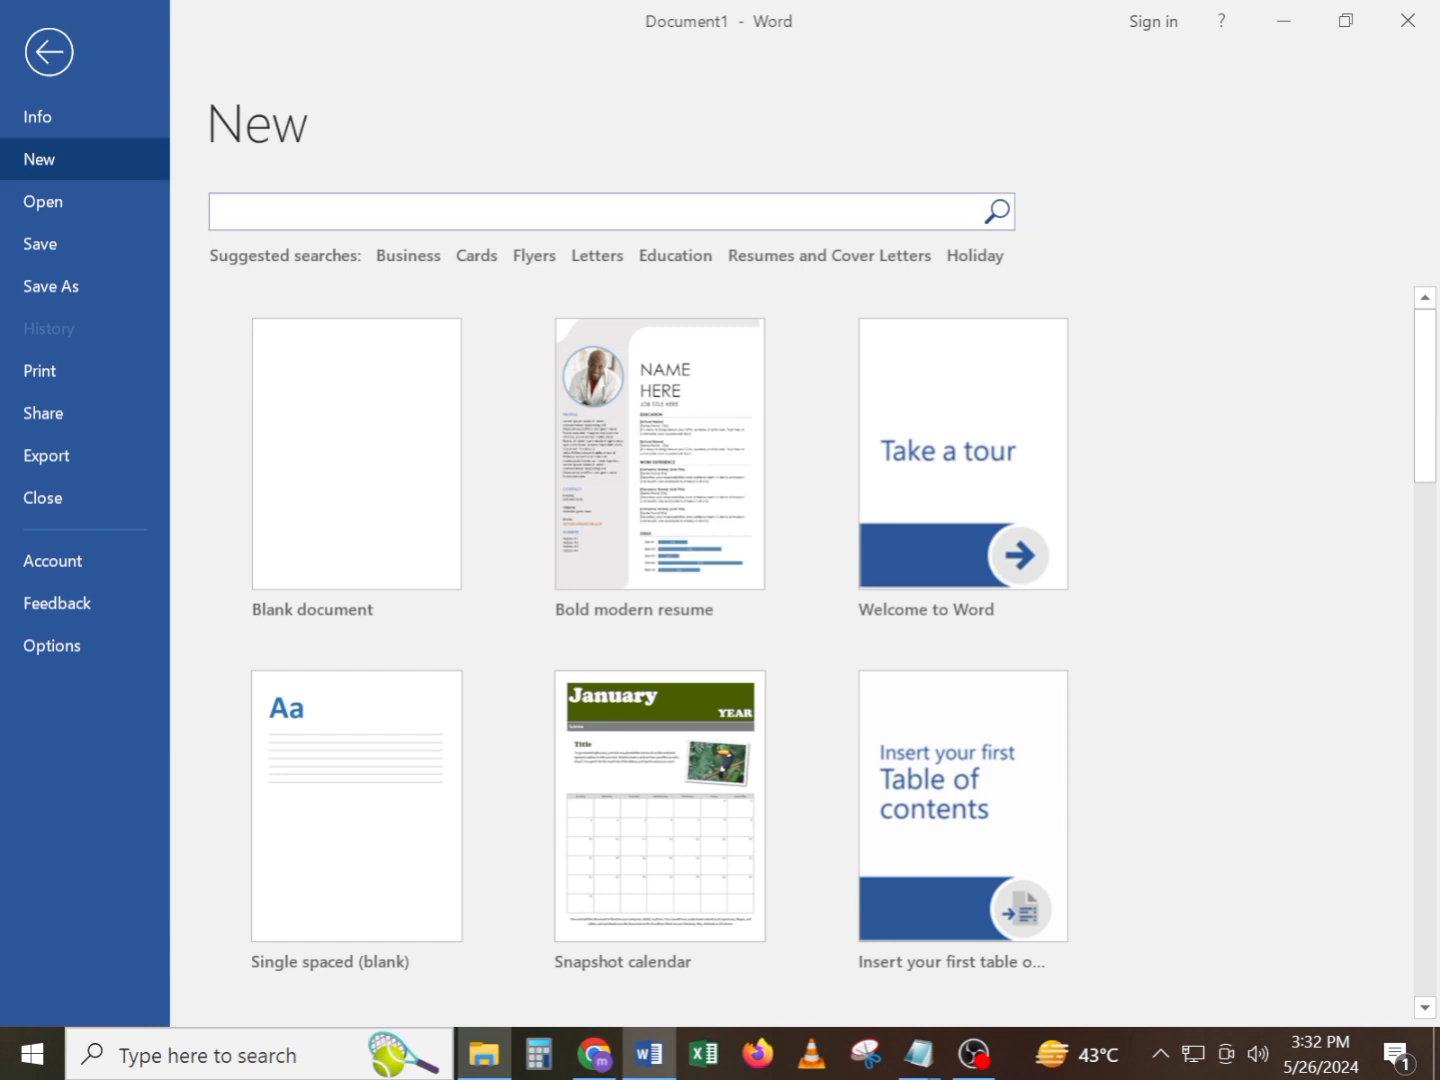
text(resume)
key(Return)
Browse the resume templates and create a new document from the Bold modern resume template
scroll(490, 357, down, 10)
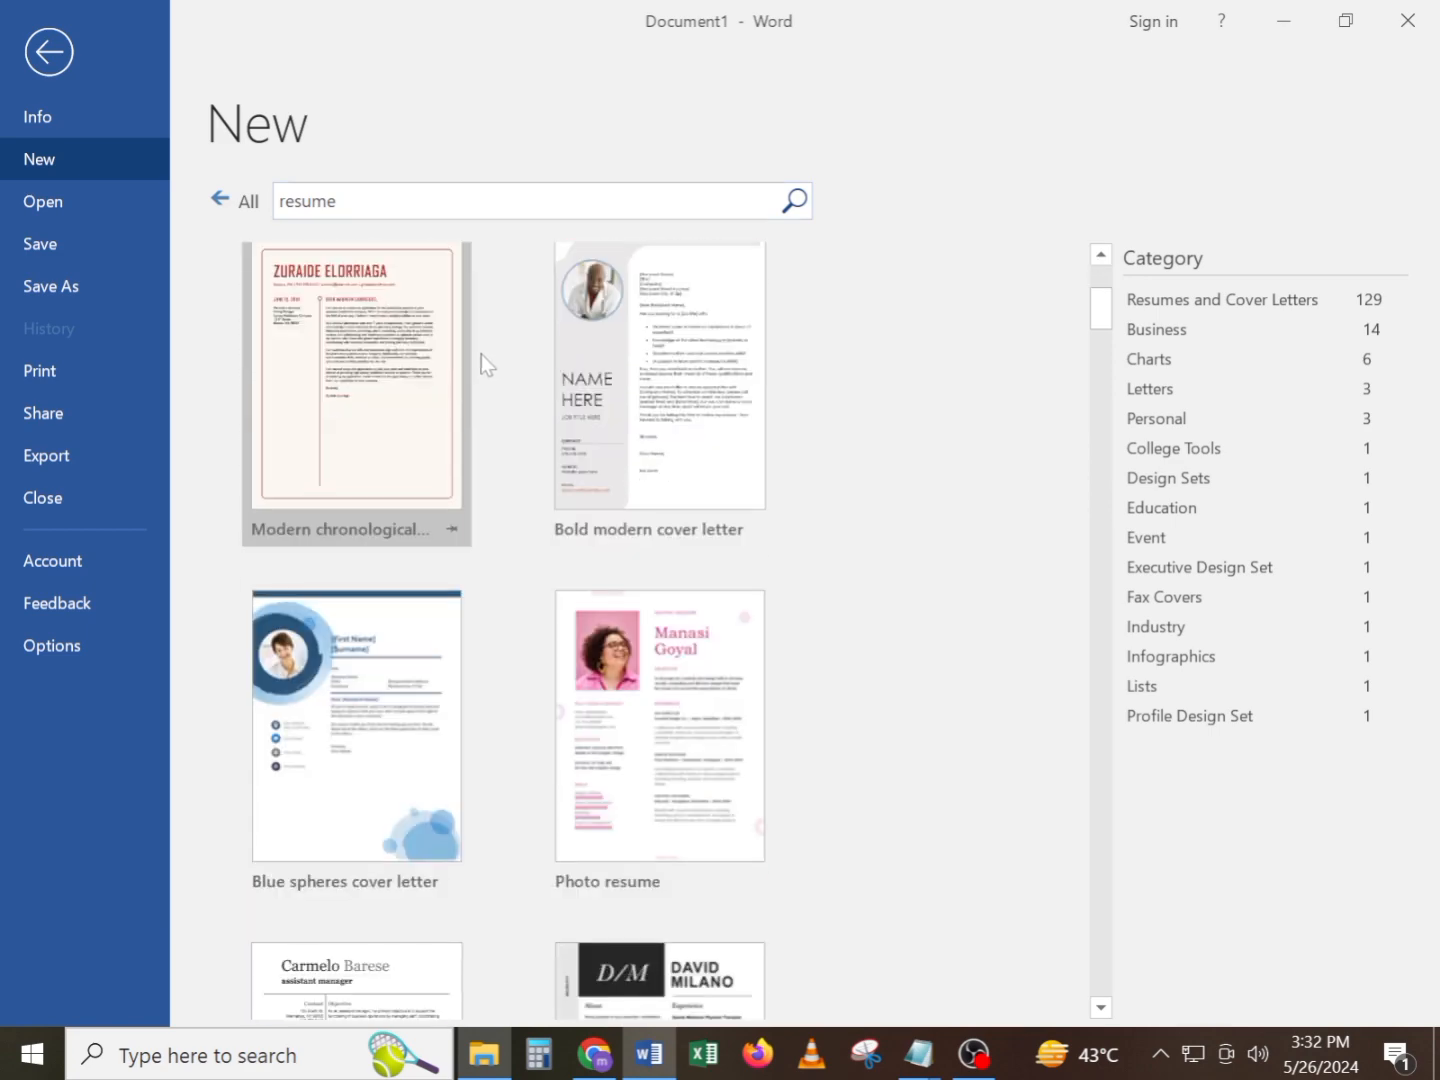
scroll(509, 386, down, 12)
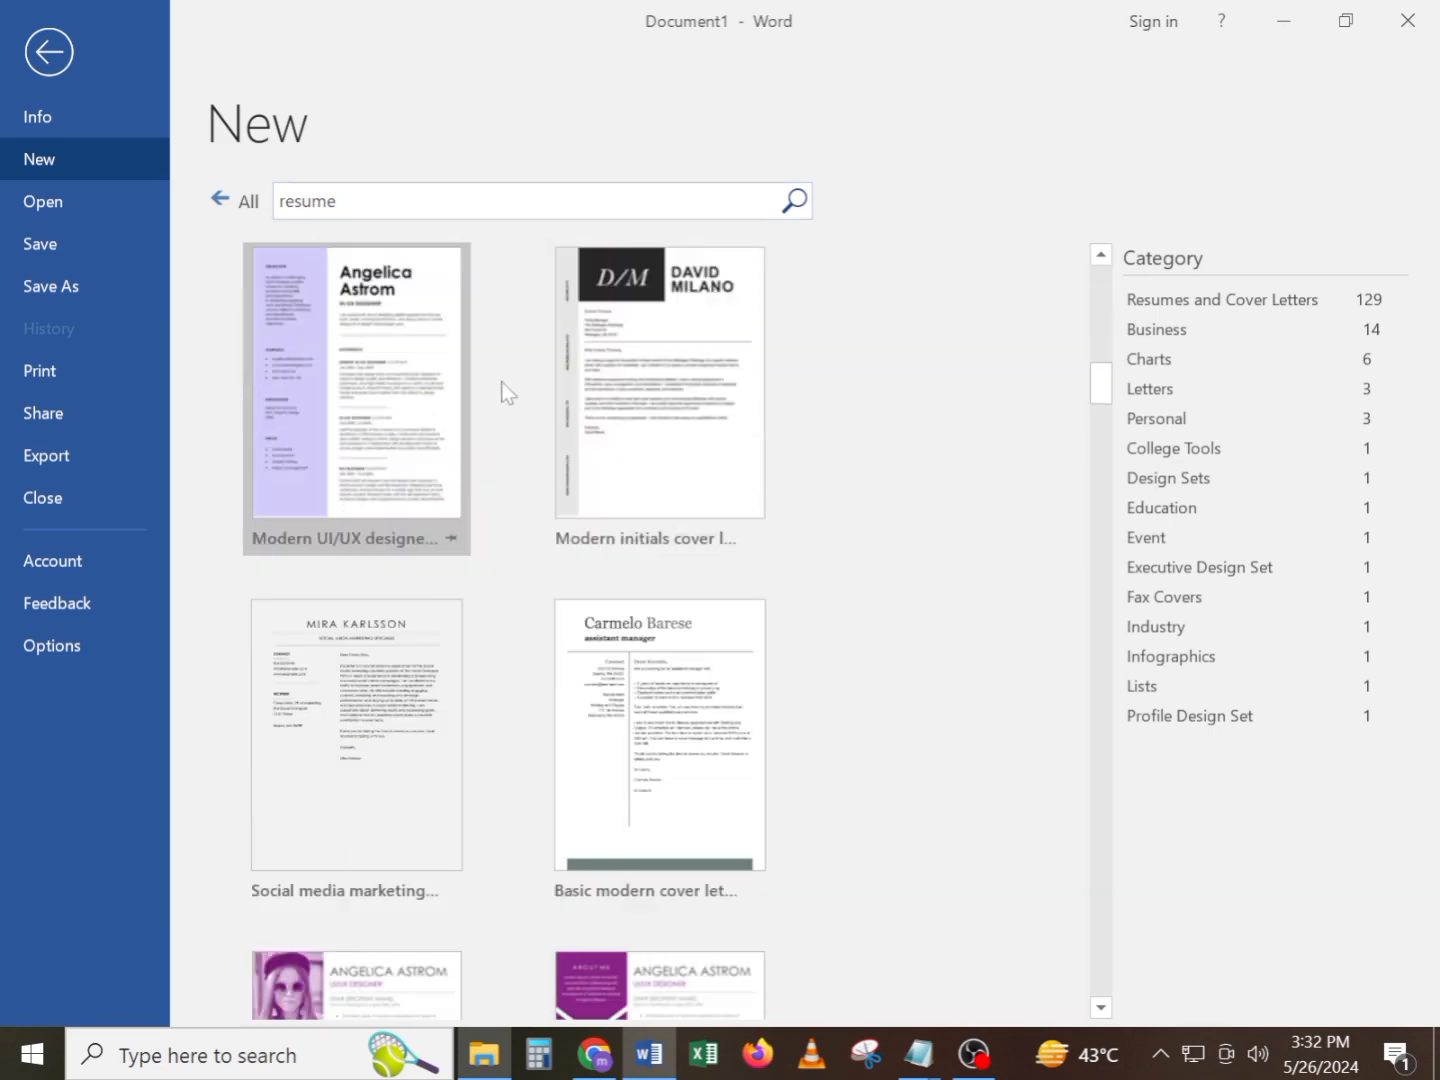
scroll(503, 390, up, 10)
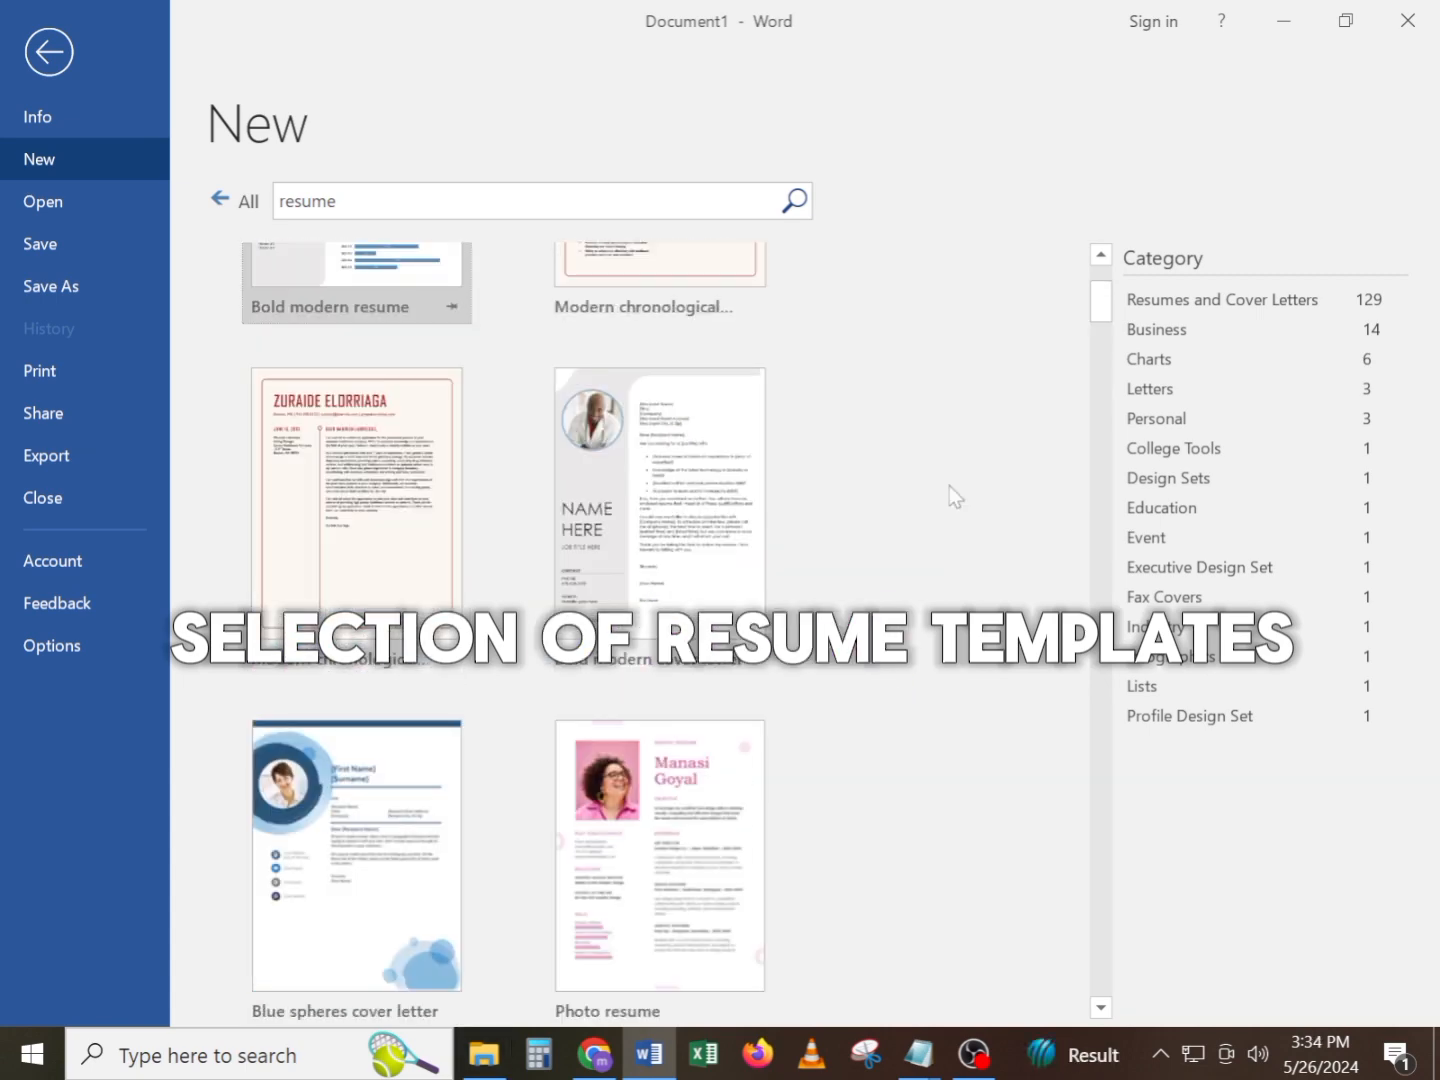
scroll(950, 485, down, 12)
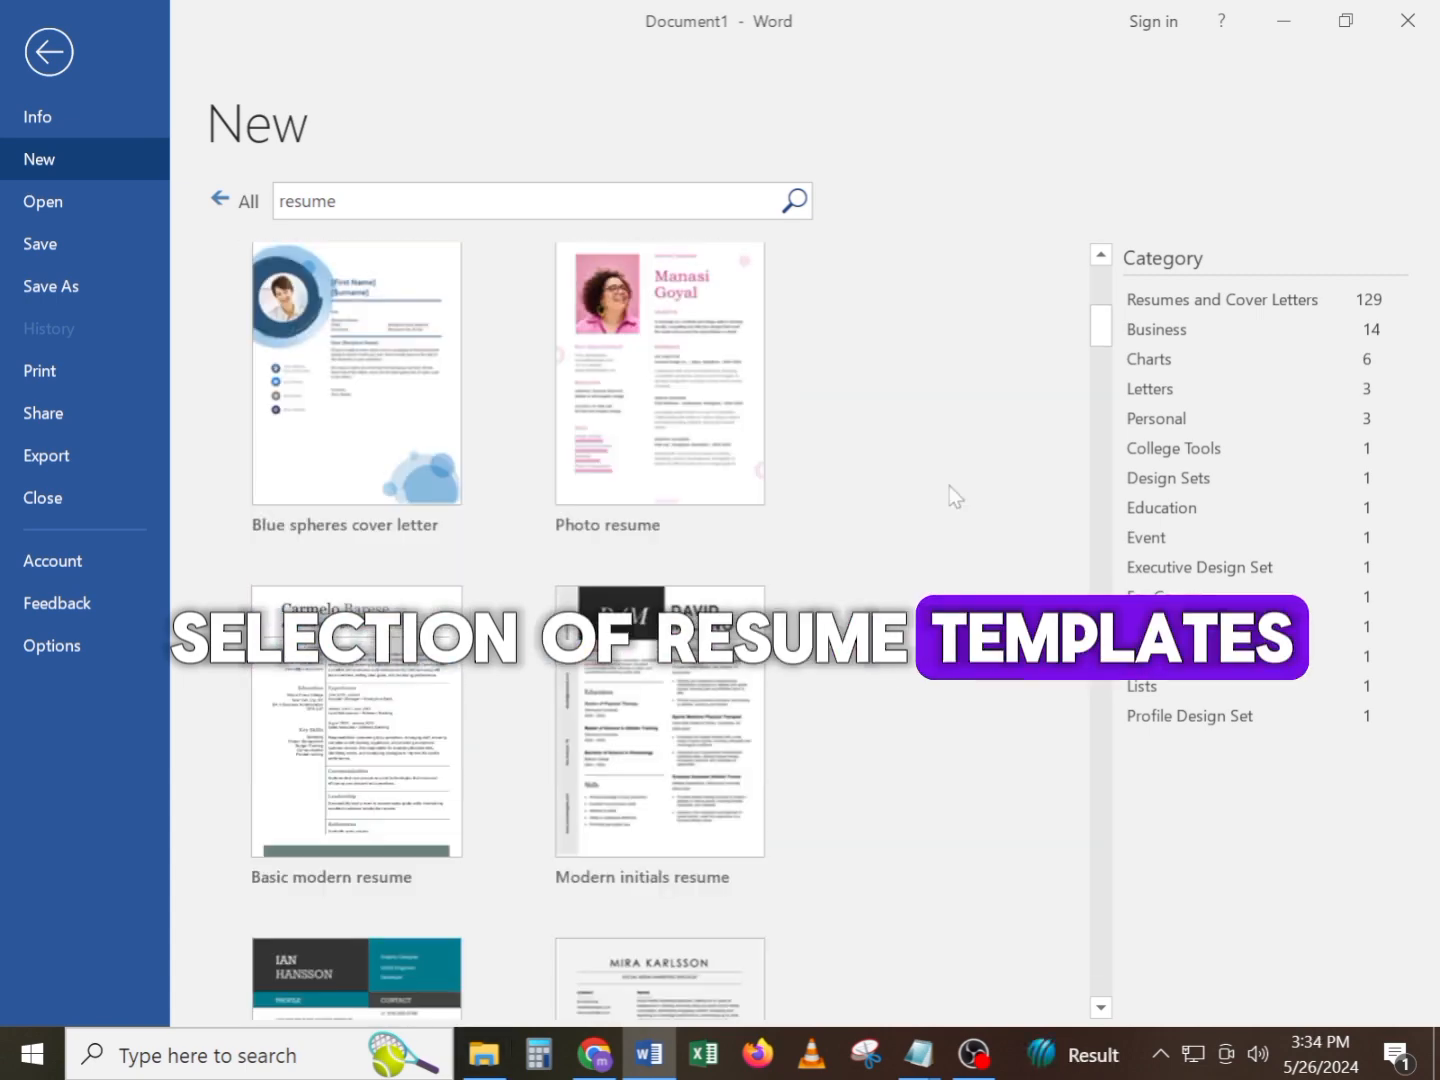
scroll(950, 485, down, 10)
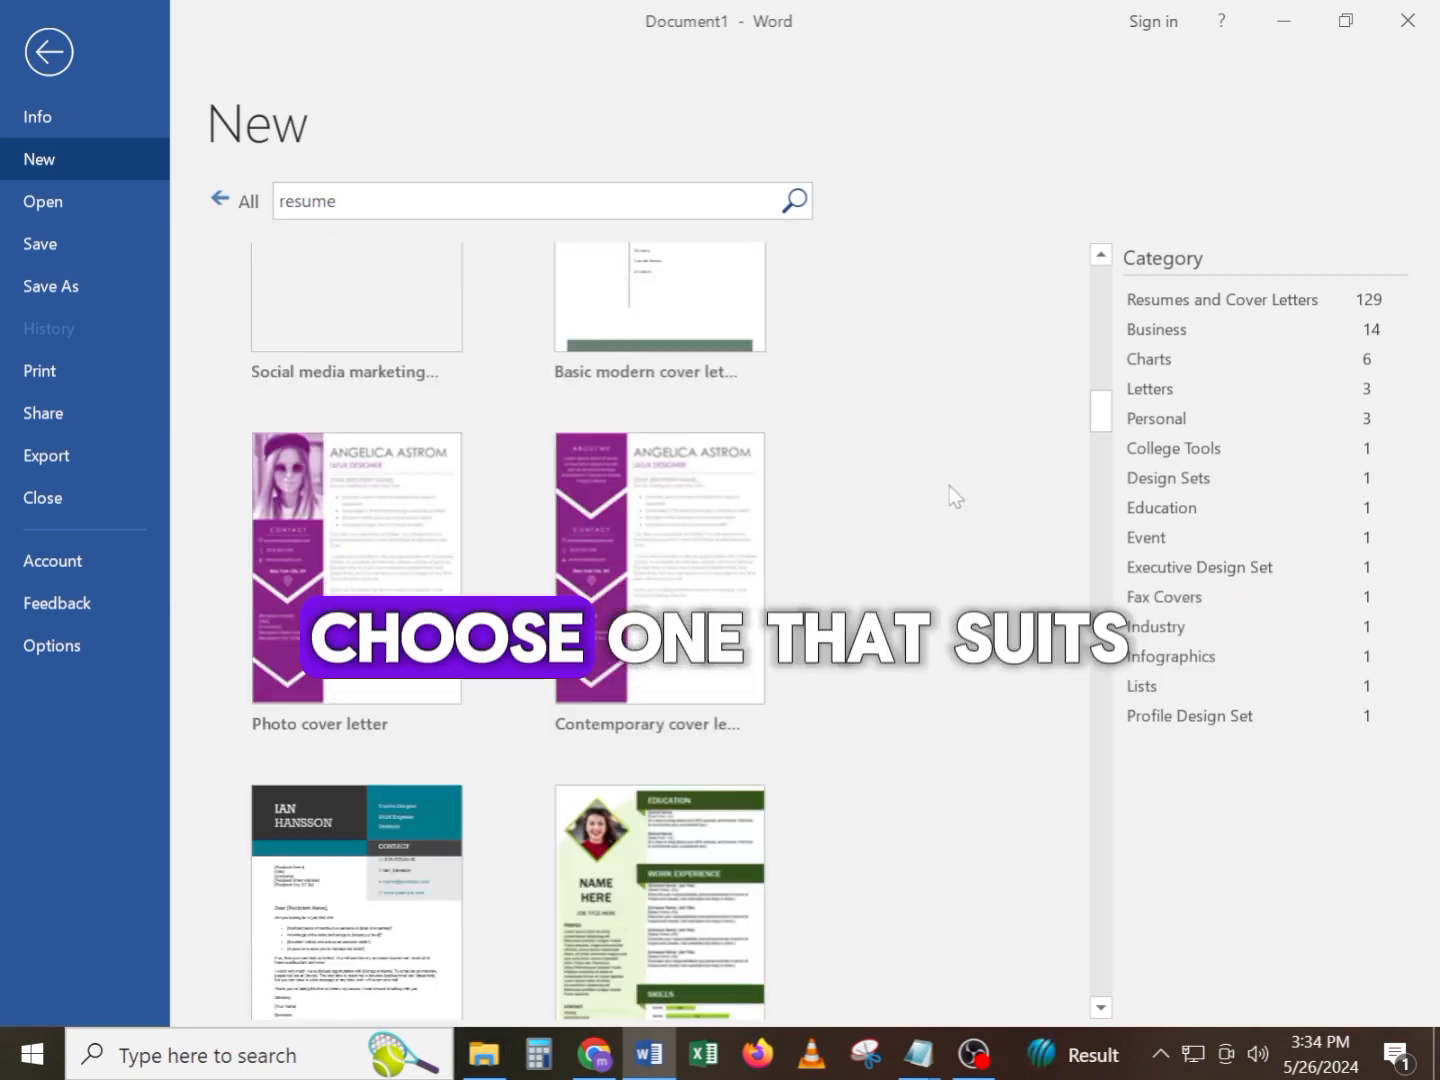
scroll(949, 484, up, 15)
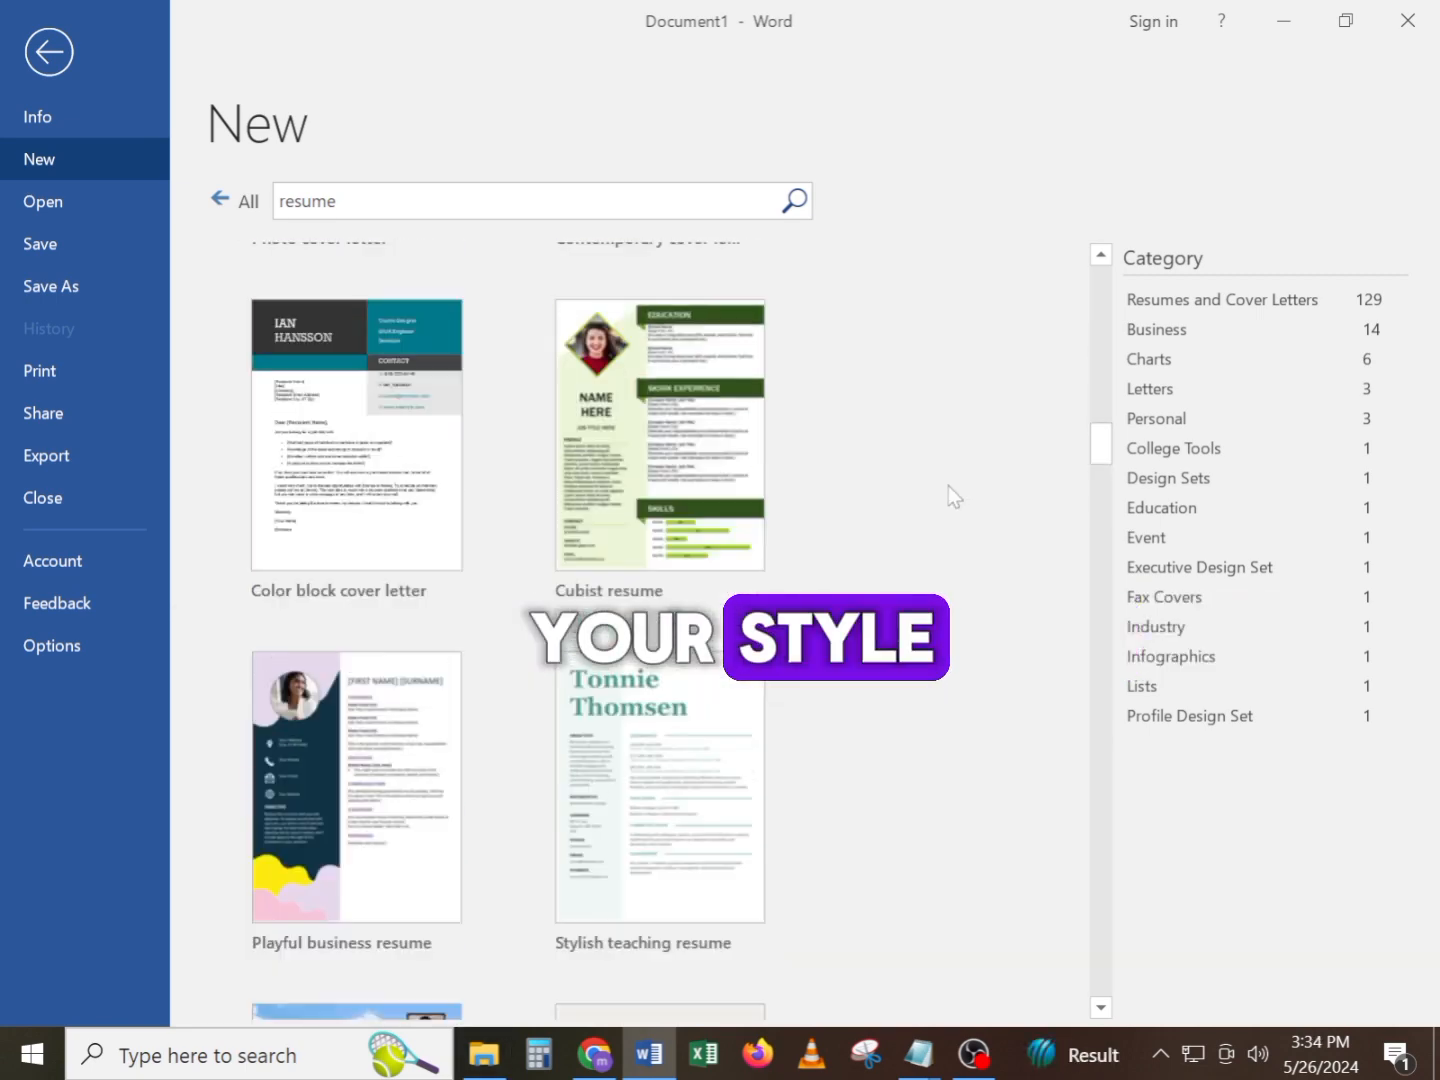
scroll(900, 491, up, 8)
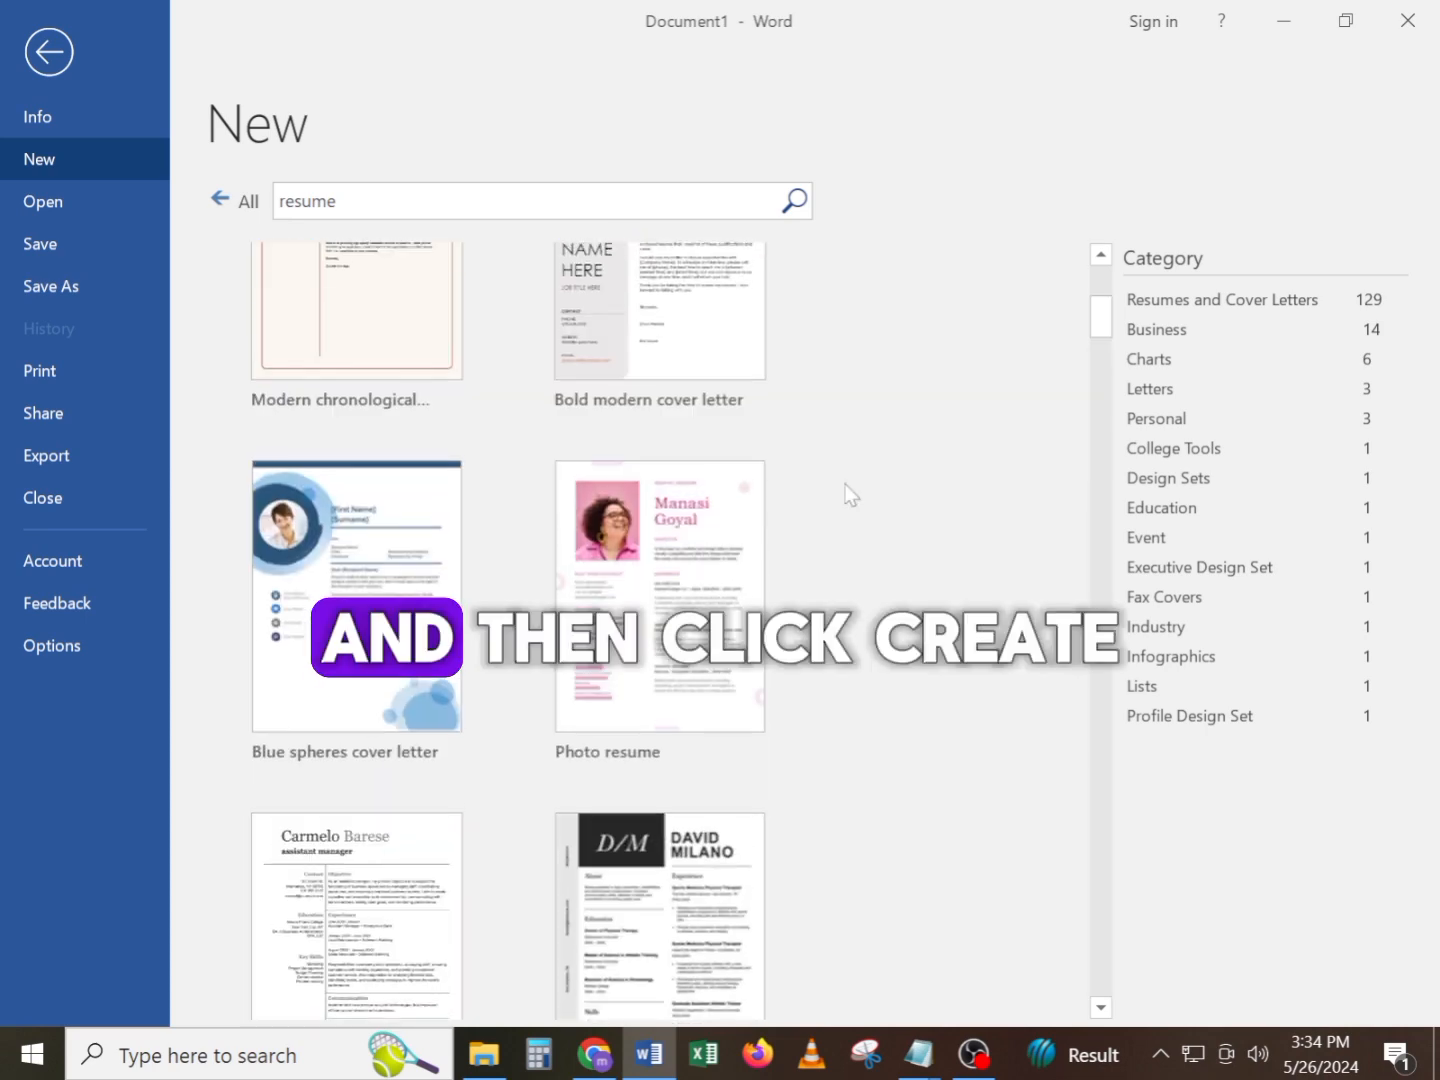
click(416, 444)
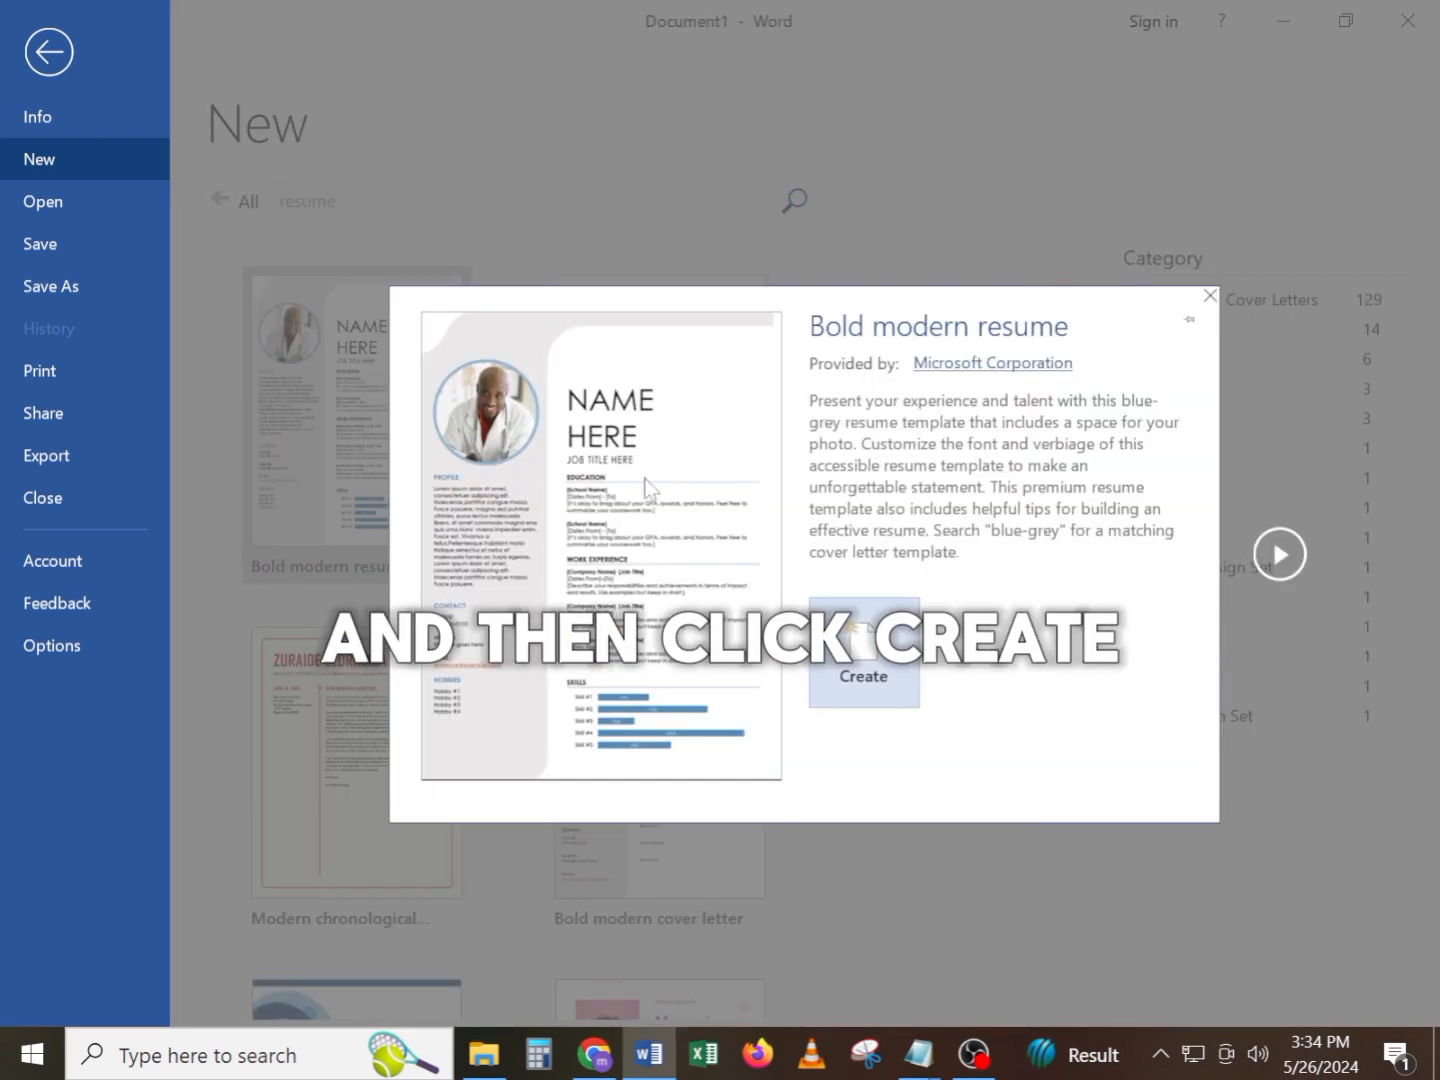
click(860, 661)
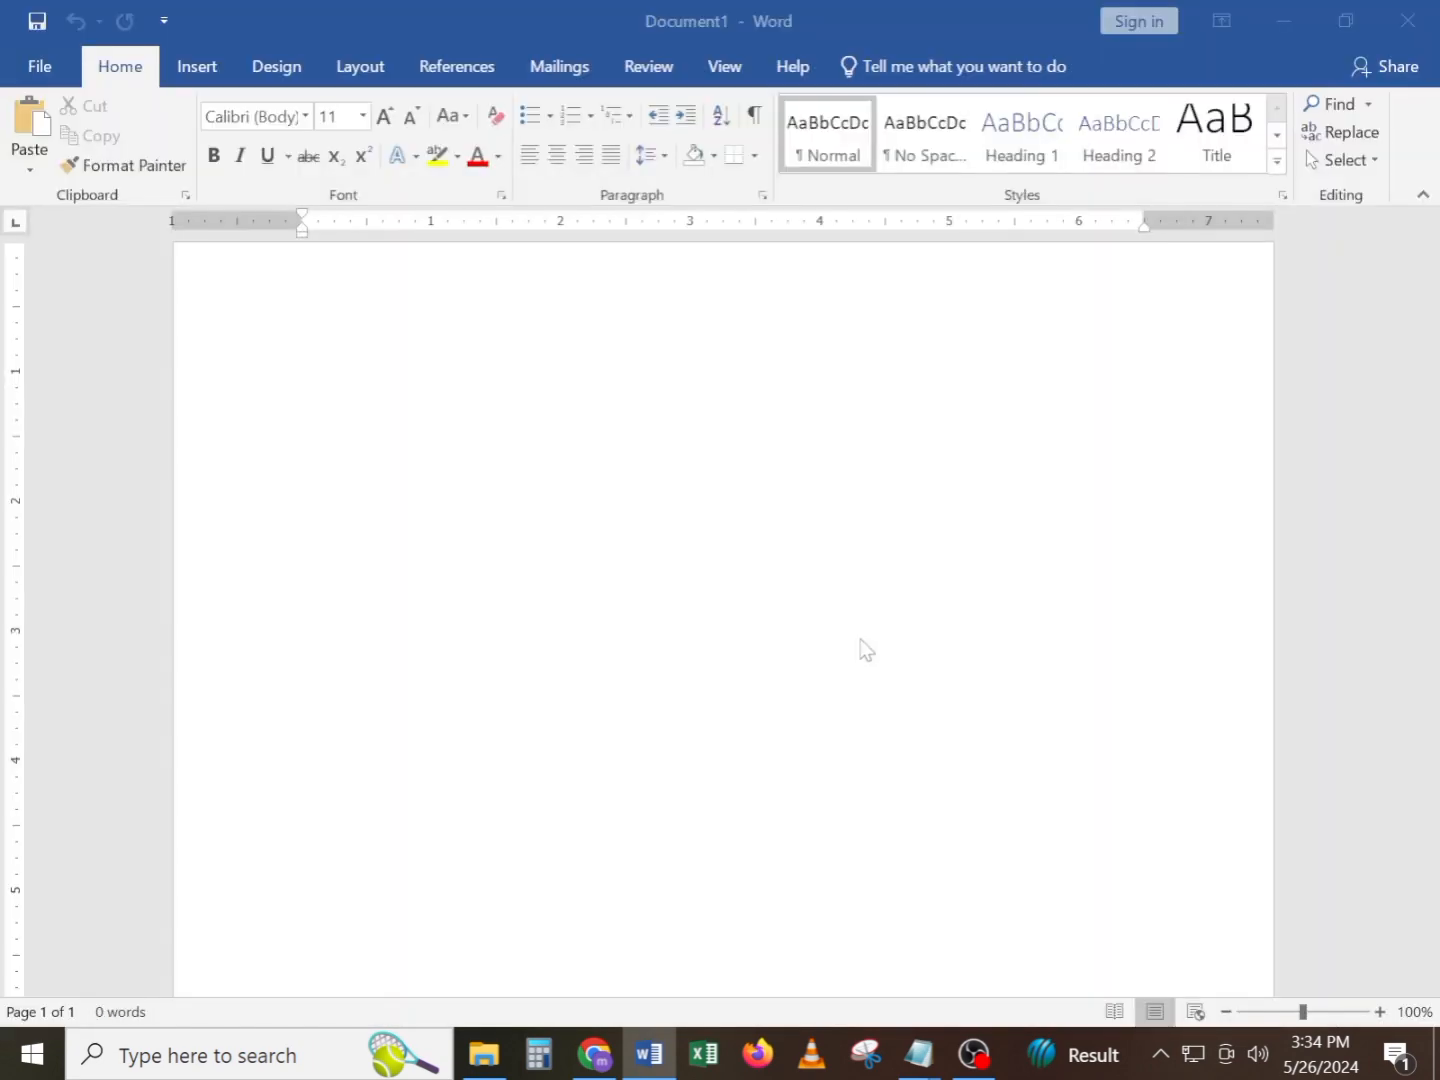
Replace the name placeholder with the candidate's full name and the job title placeholder with "Assistan Manager"
scroll(720, 617, down, 6)
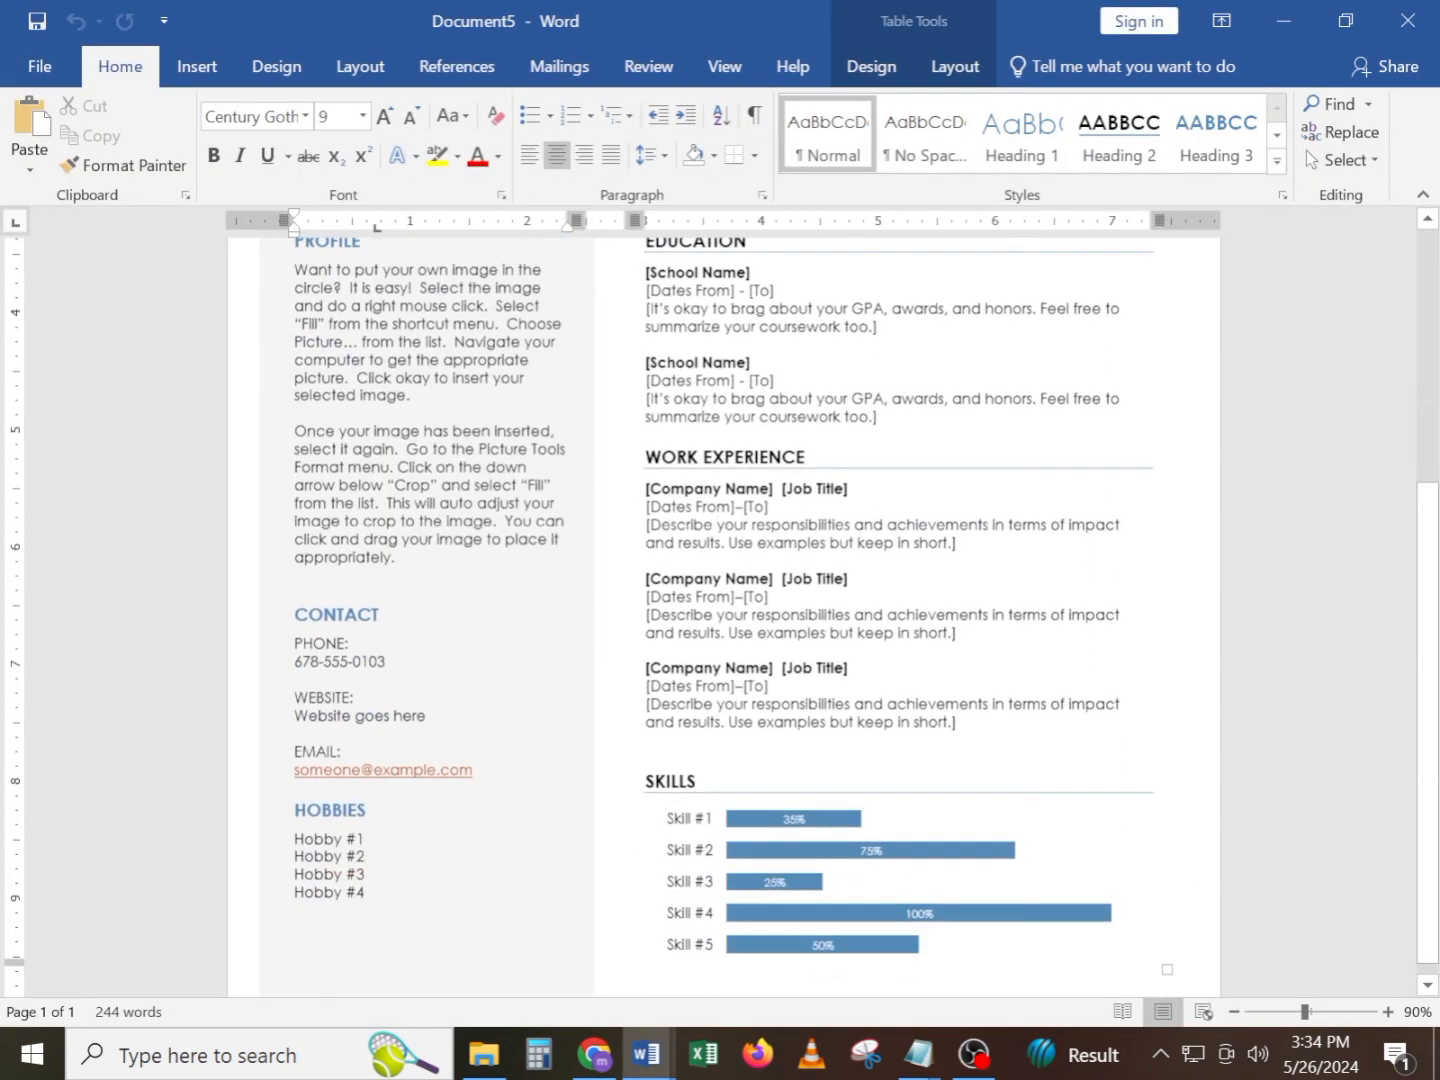
scroll(720, 616, up, 6)
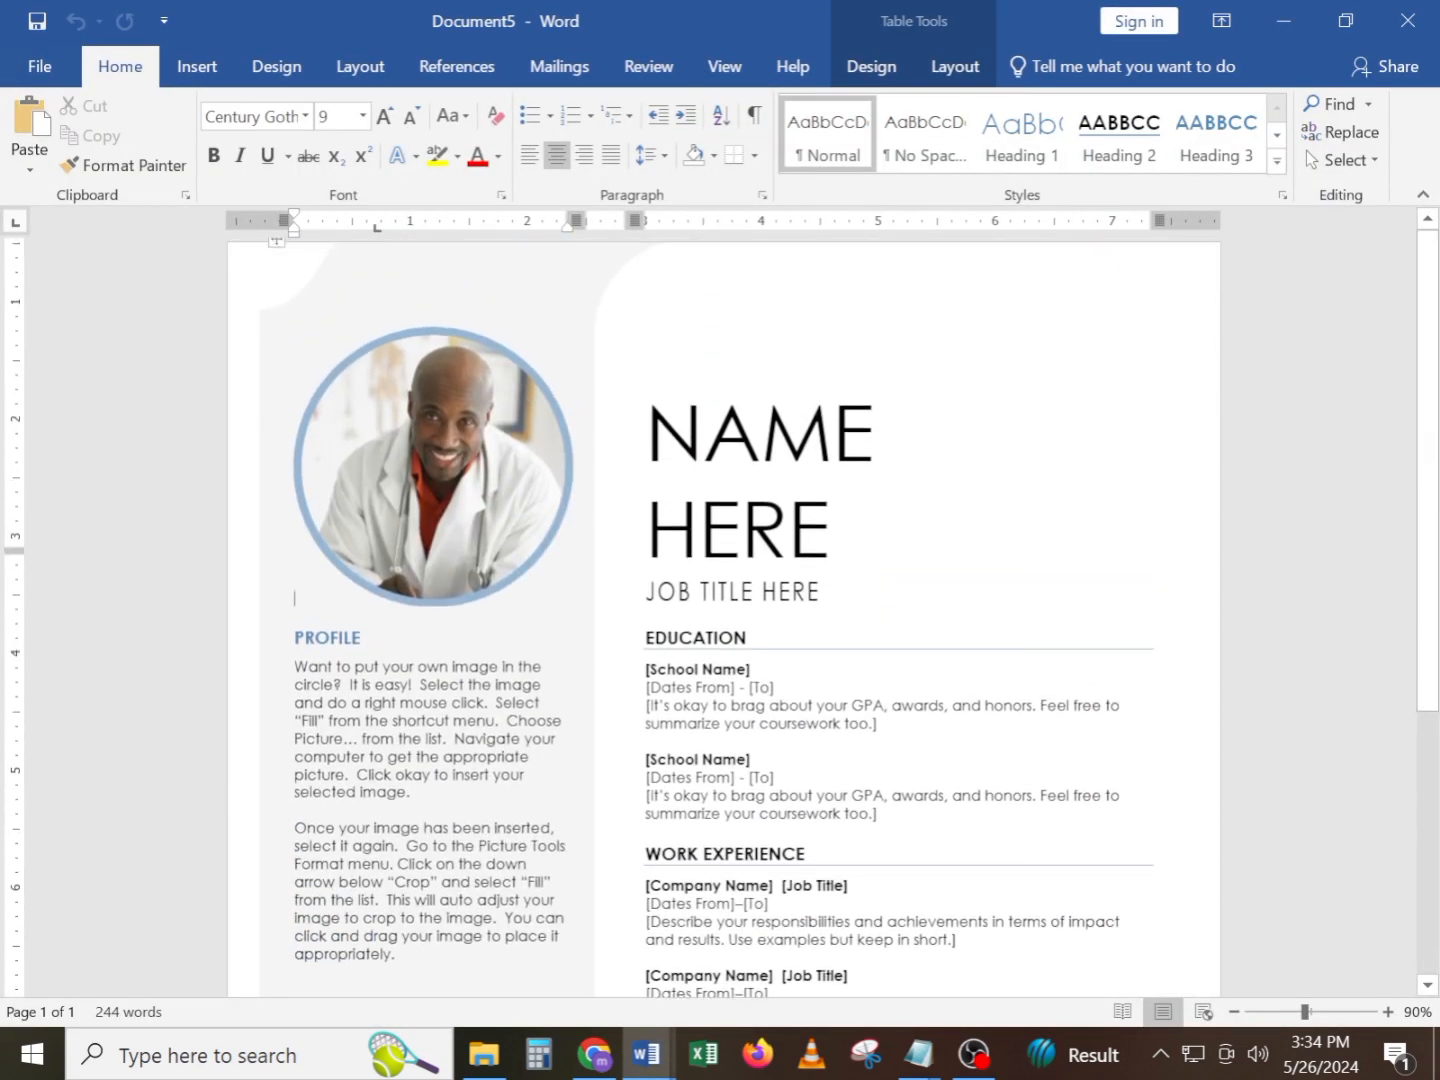
scroll(720, 616, down, 7)
scroll(720, 617, up, 7)
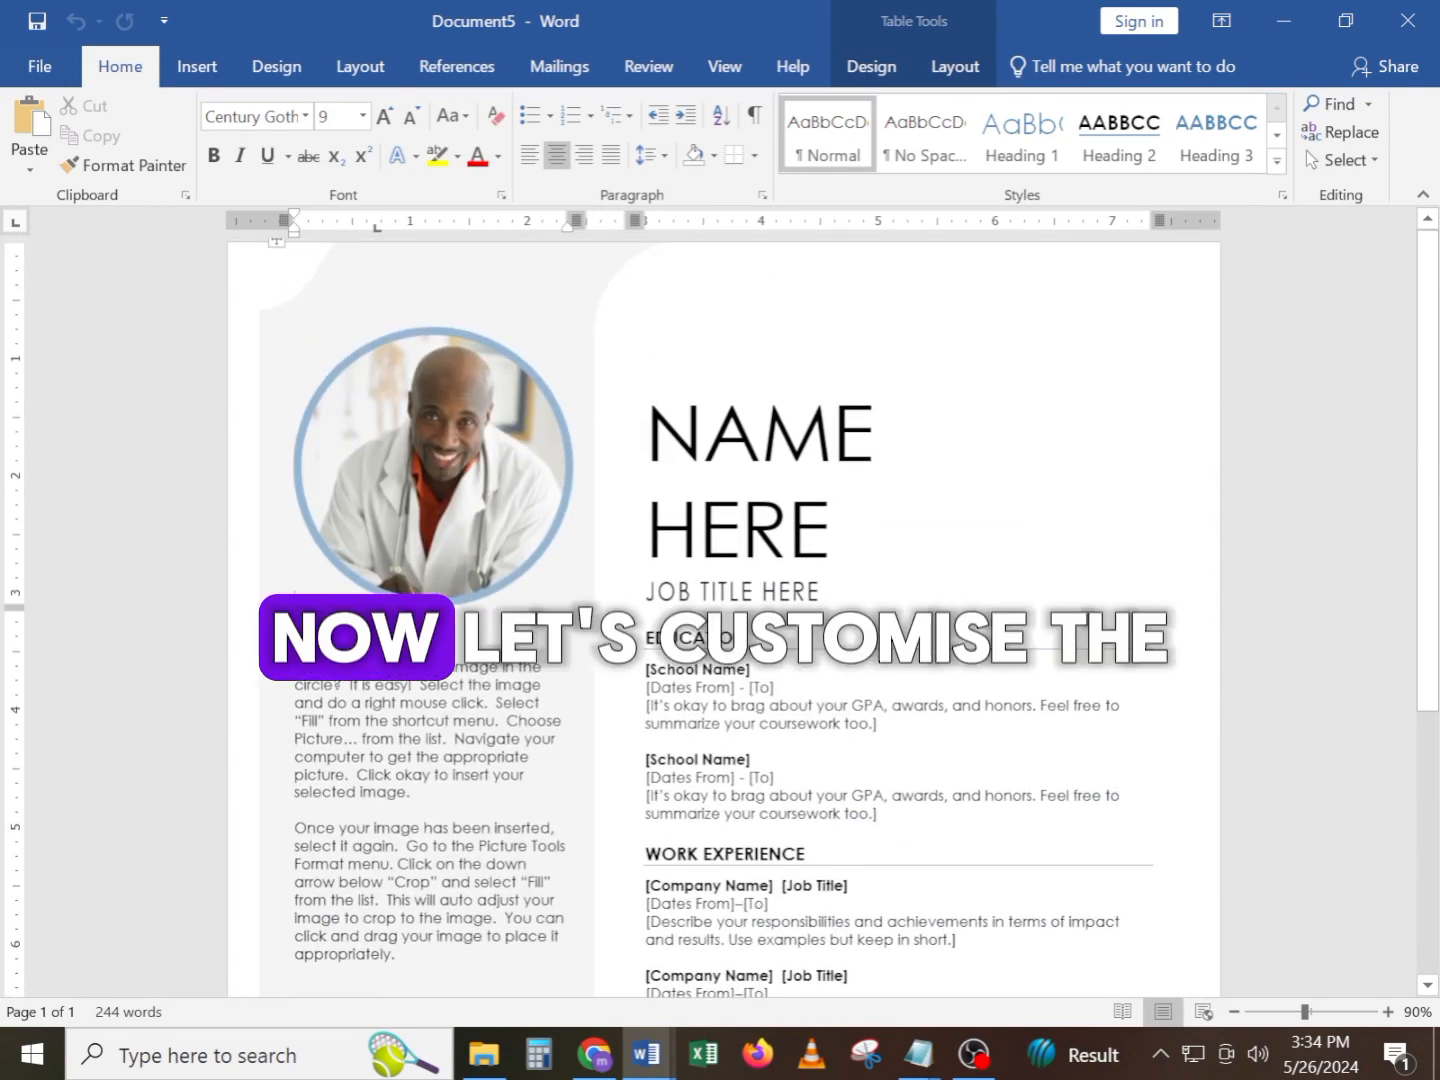
click(713, 504)
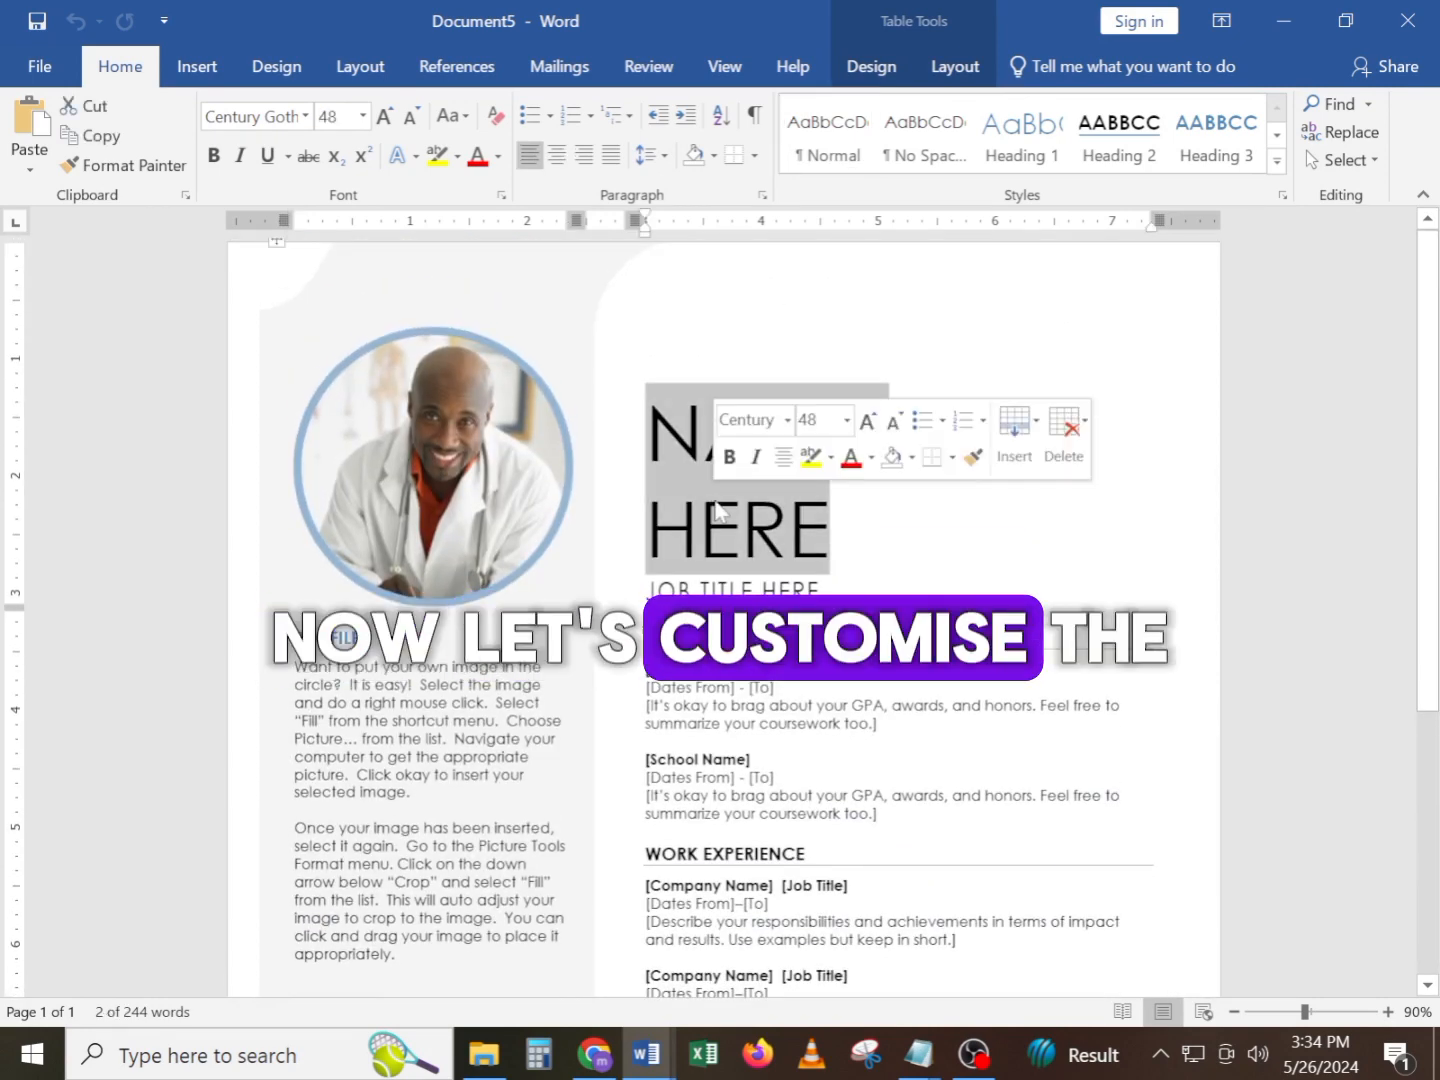
double_click(872, 555)
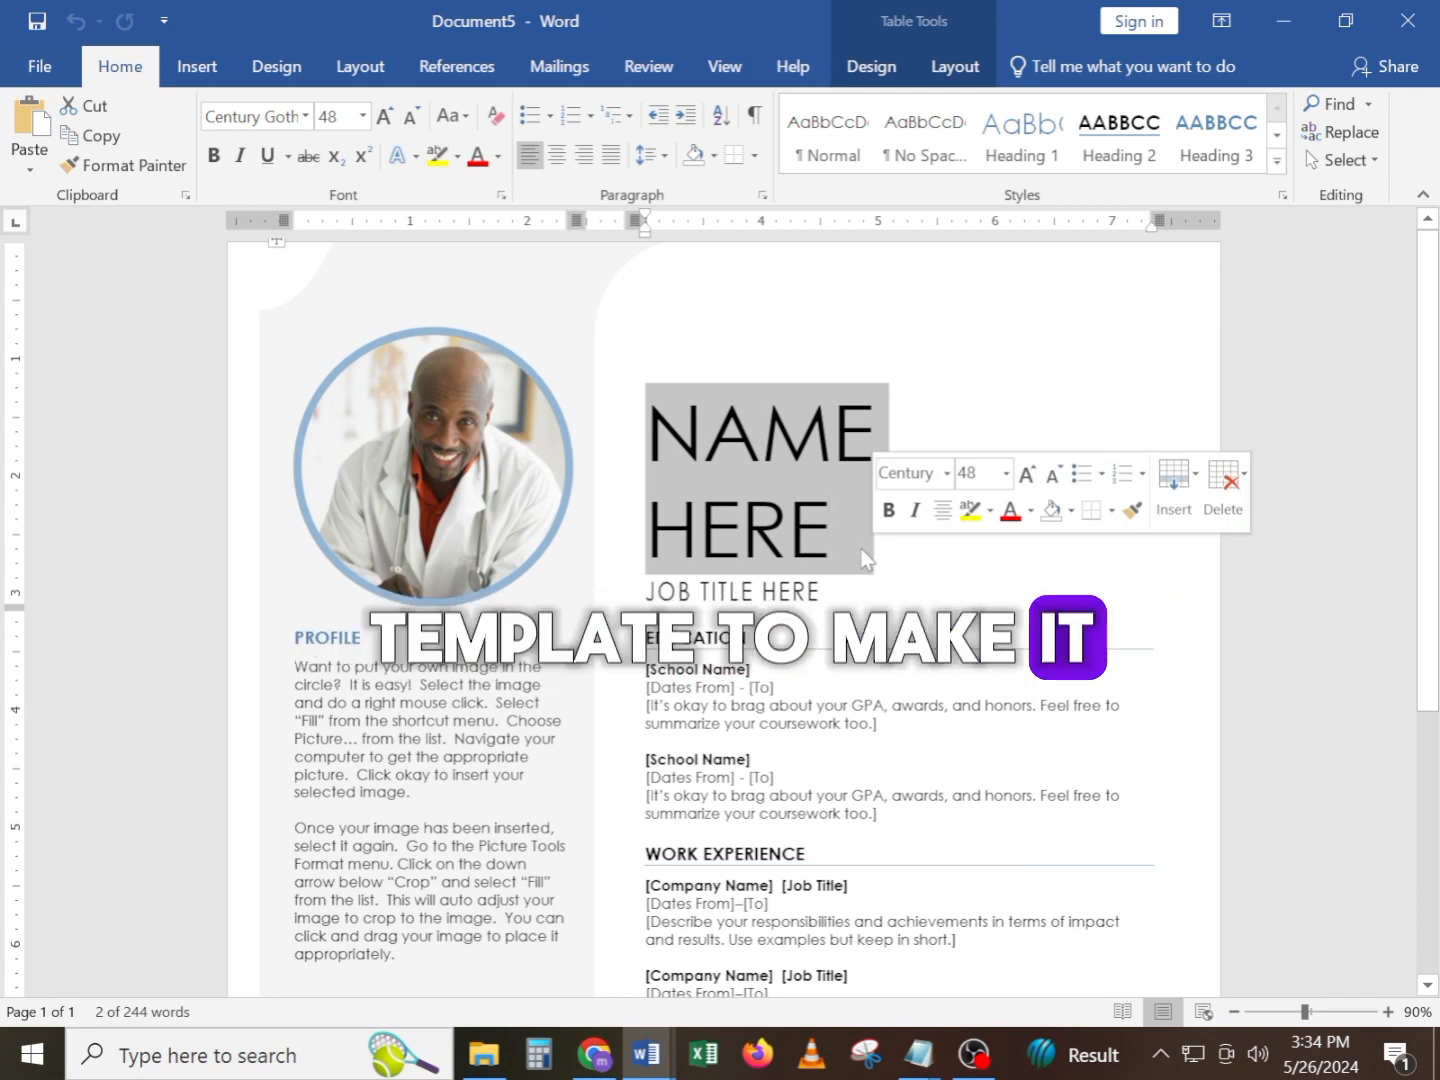
text(JOHN DOE)
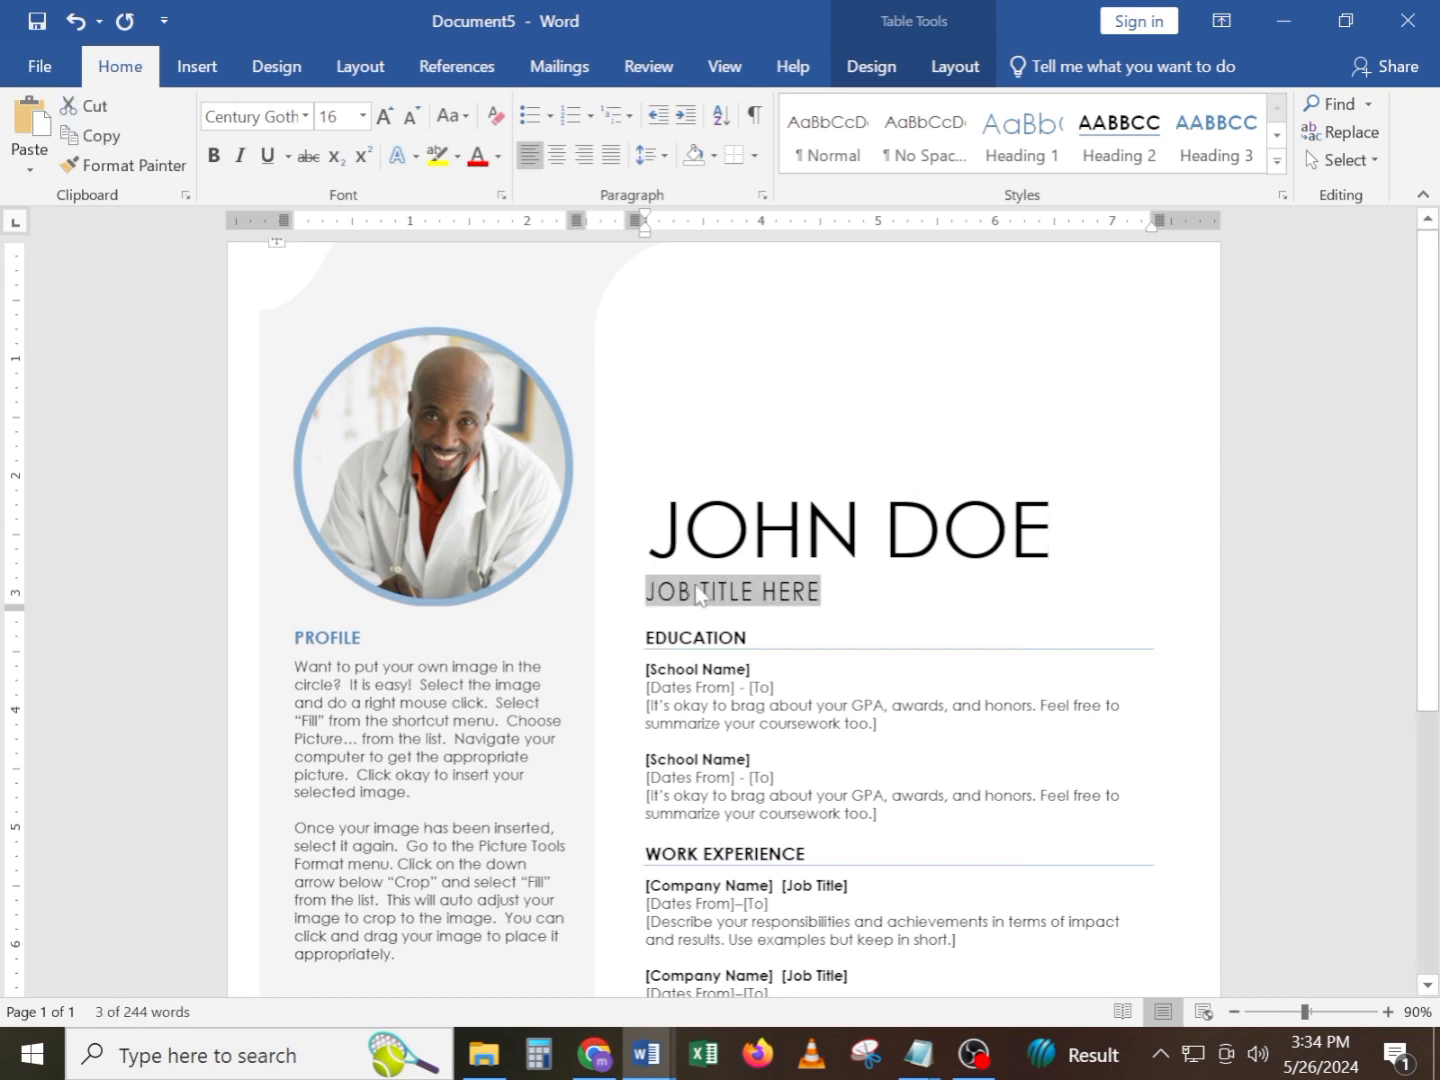
text(Assistan Manager)
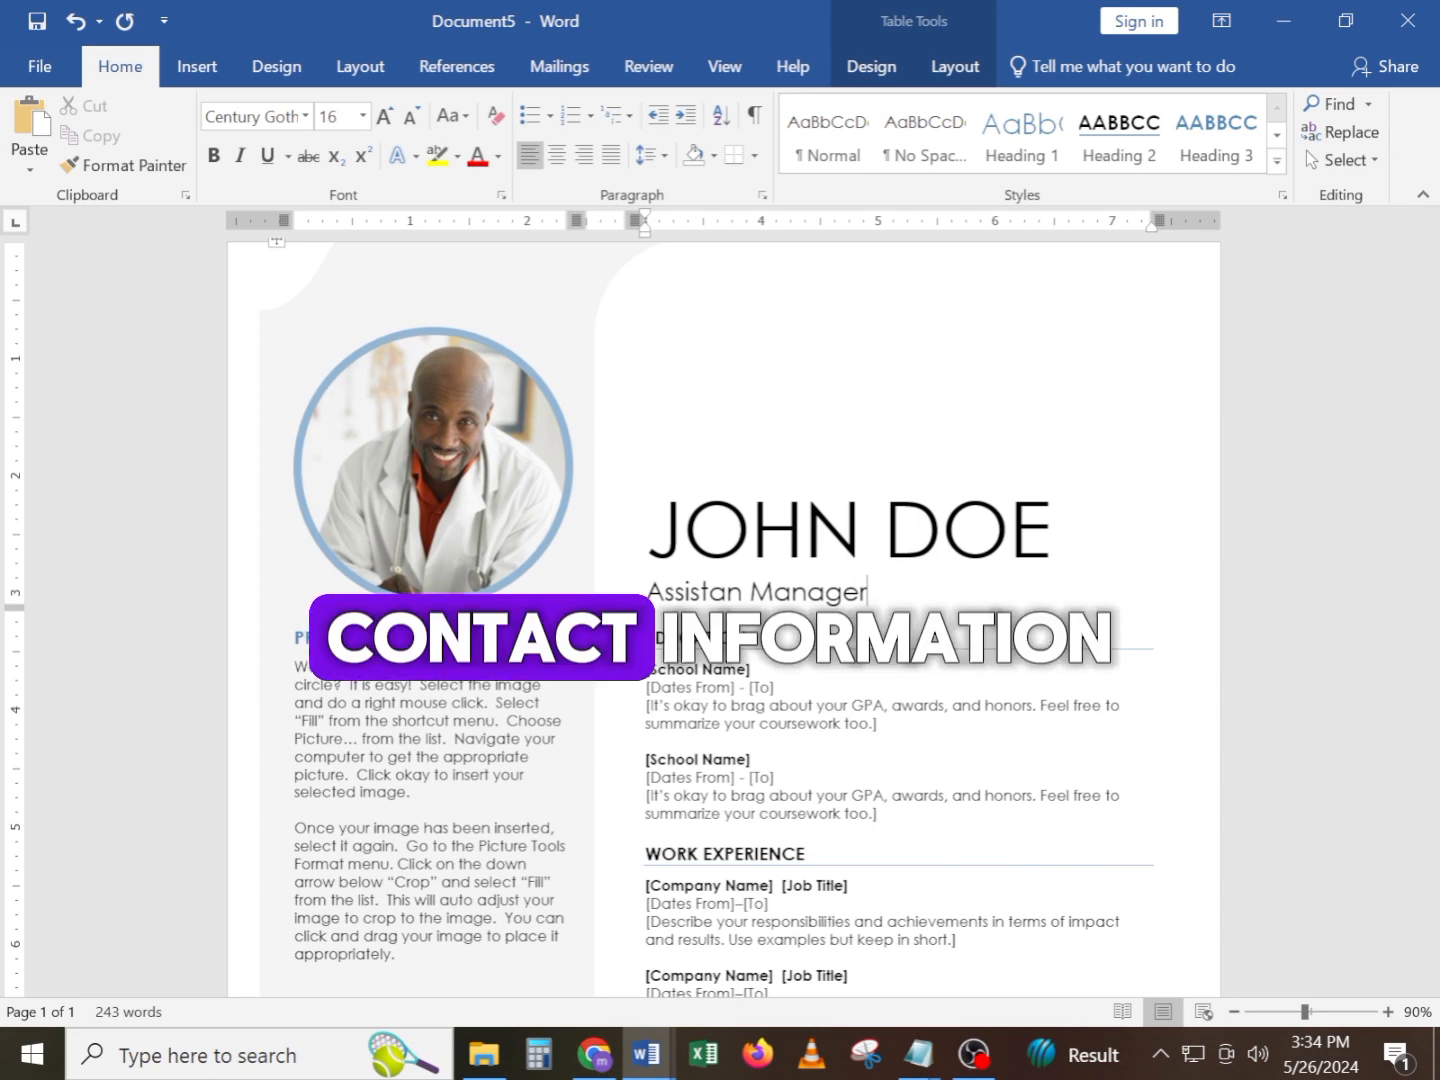
scroll(720, 600, down, 7)
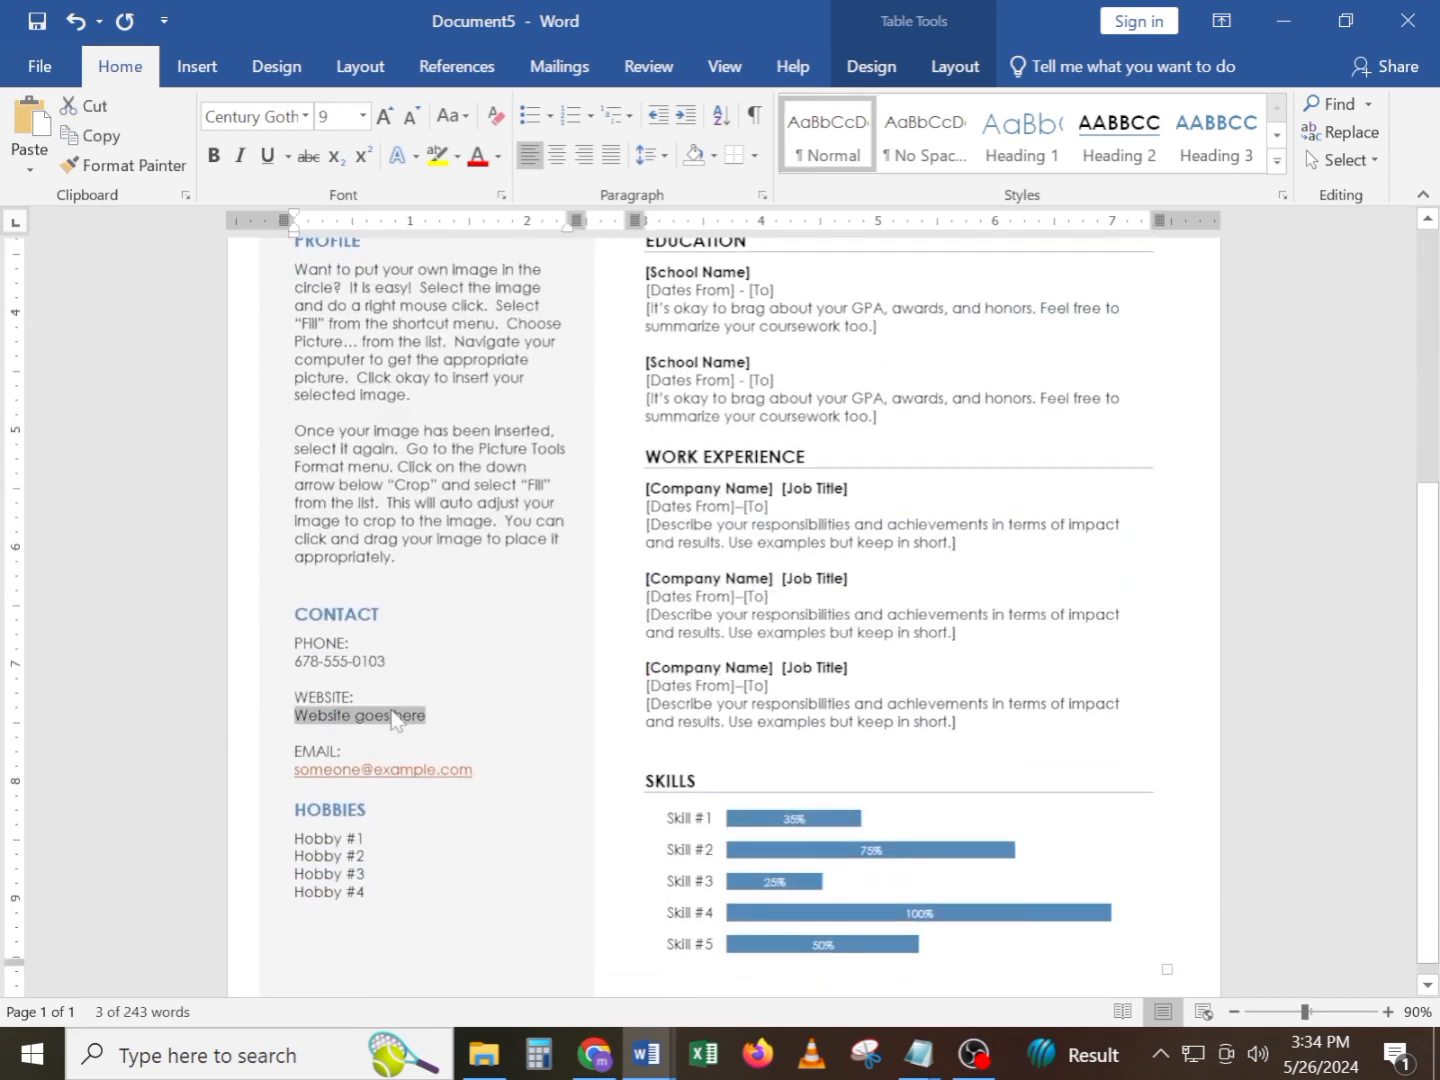
text(www)
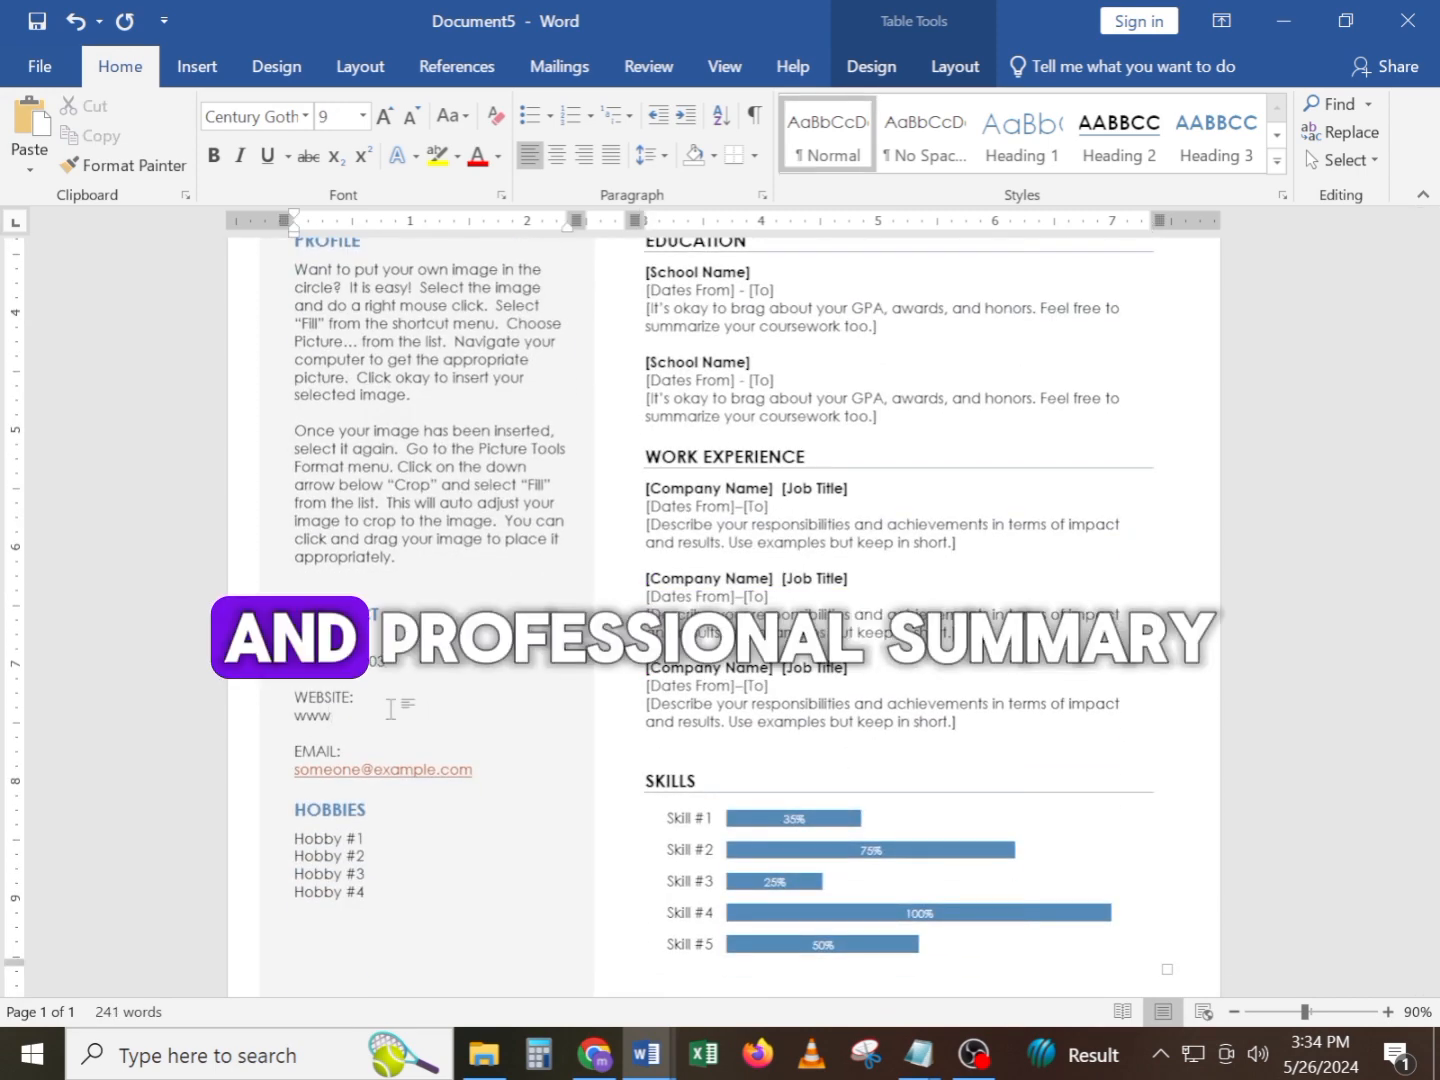
text(.xyz.com)
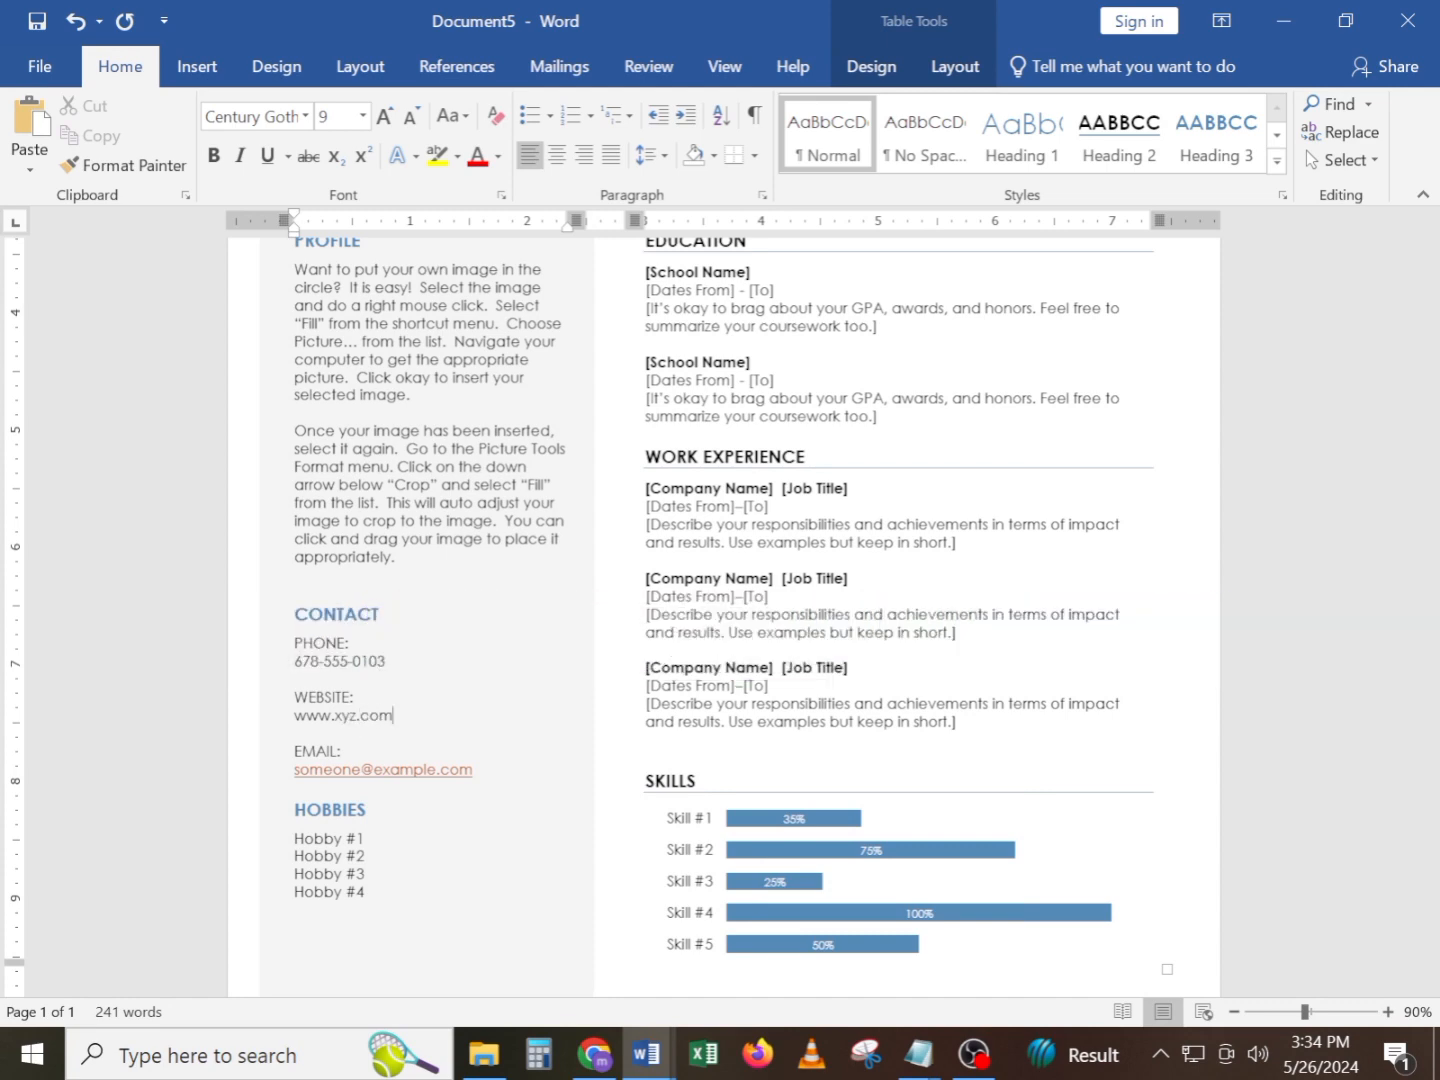
Replace the Profile placeholder paragraphs with the complete professional summary copied from the open Notepad note
scroll(440, 700, up, 5)
click(440, 735)
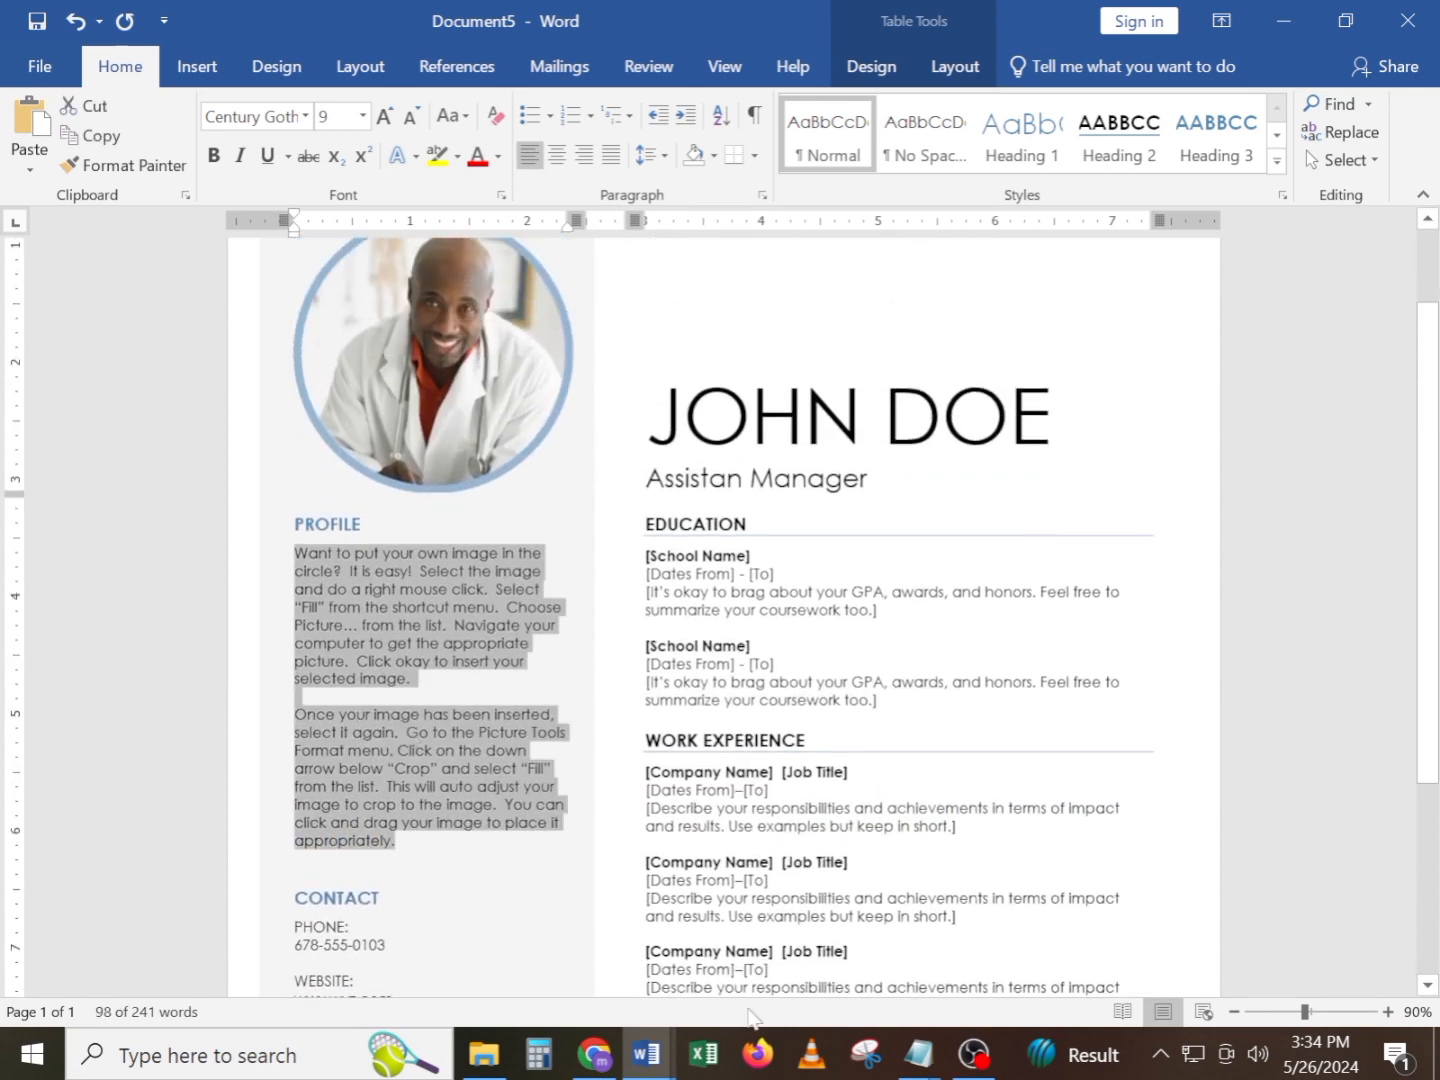
click(941, 1066)
click(714, 957)
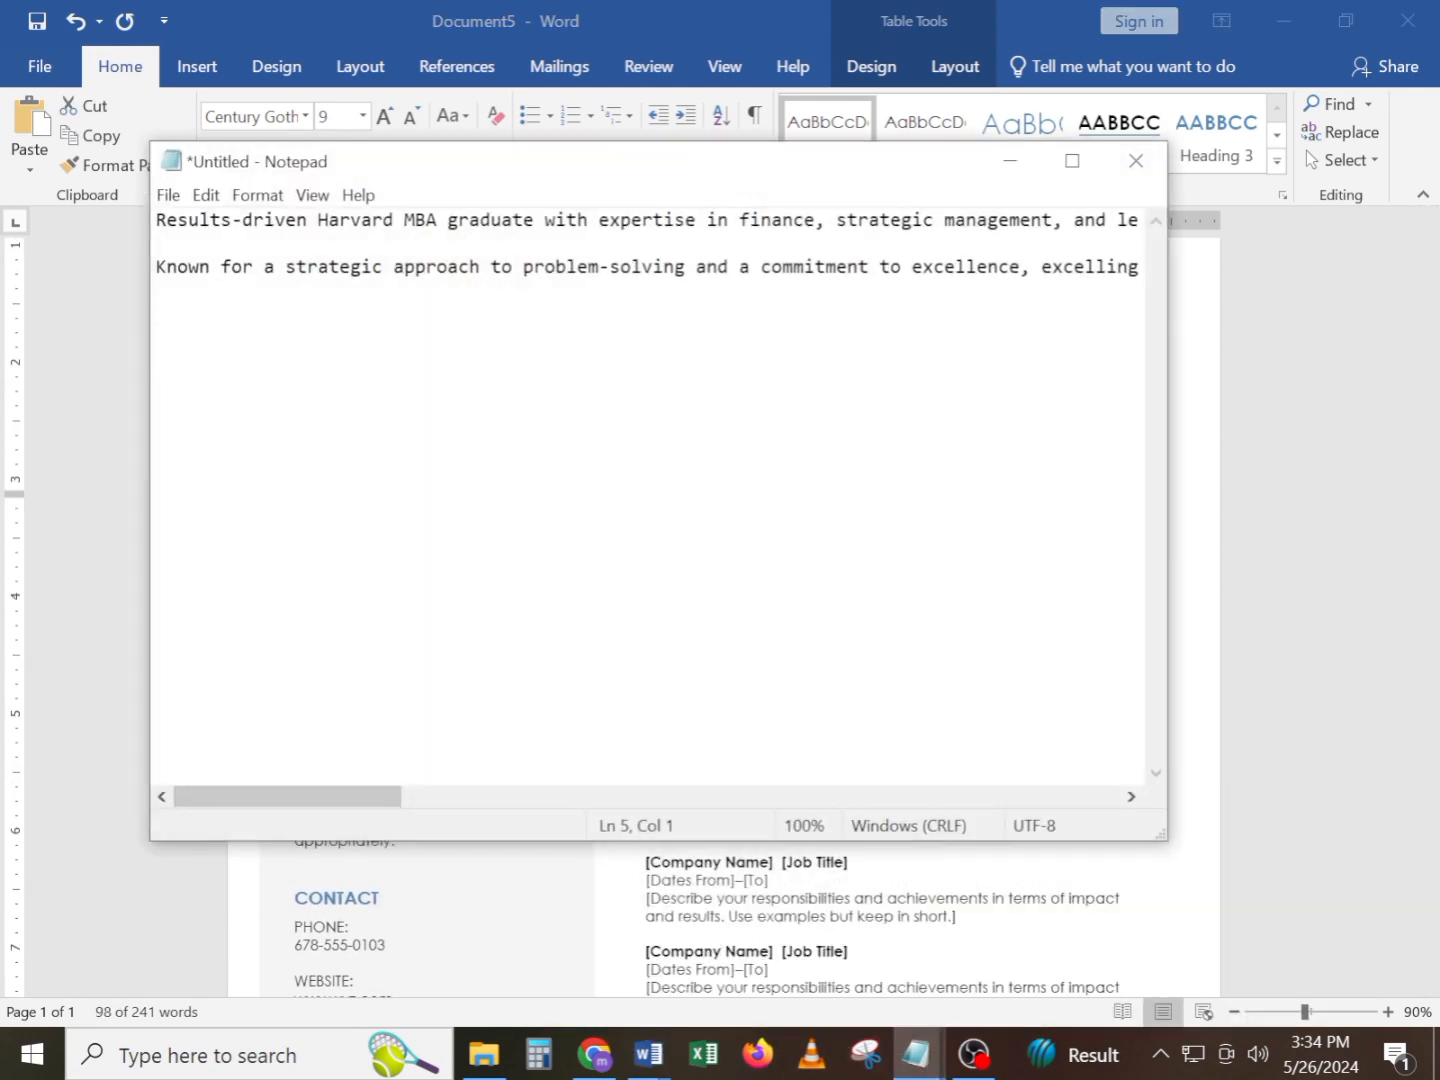
key(ctrl+a)
key(ctrl+c)
key(alt+Tab)
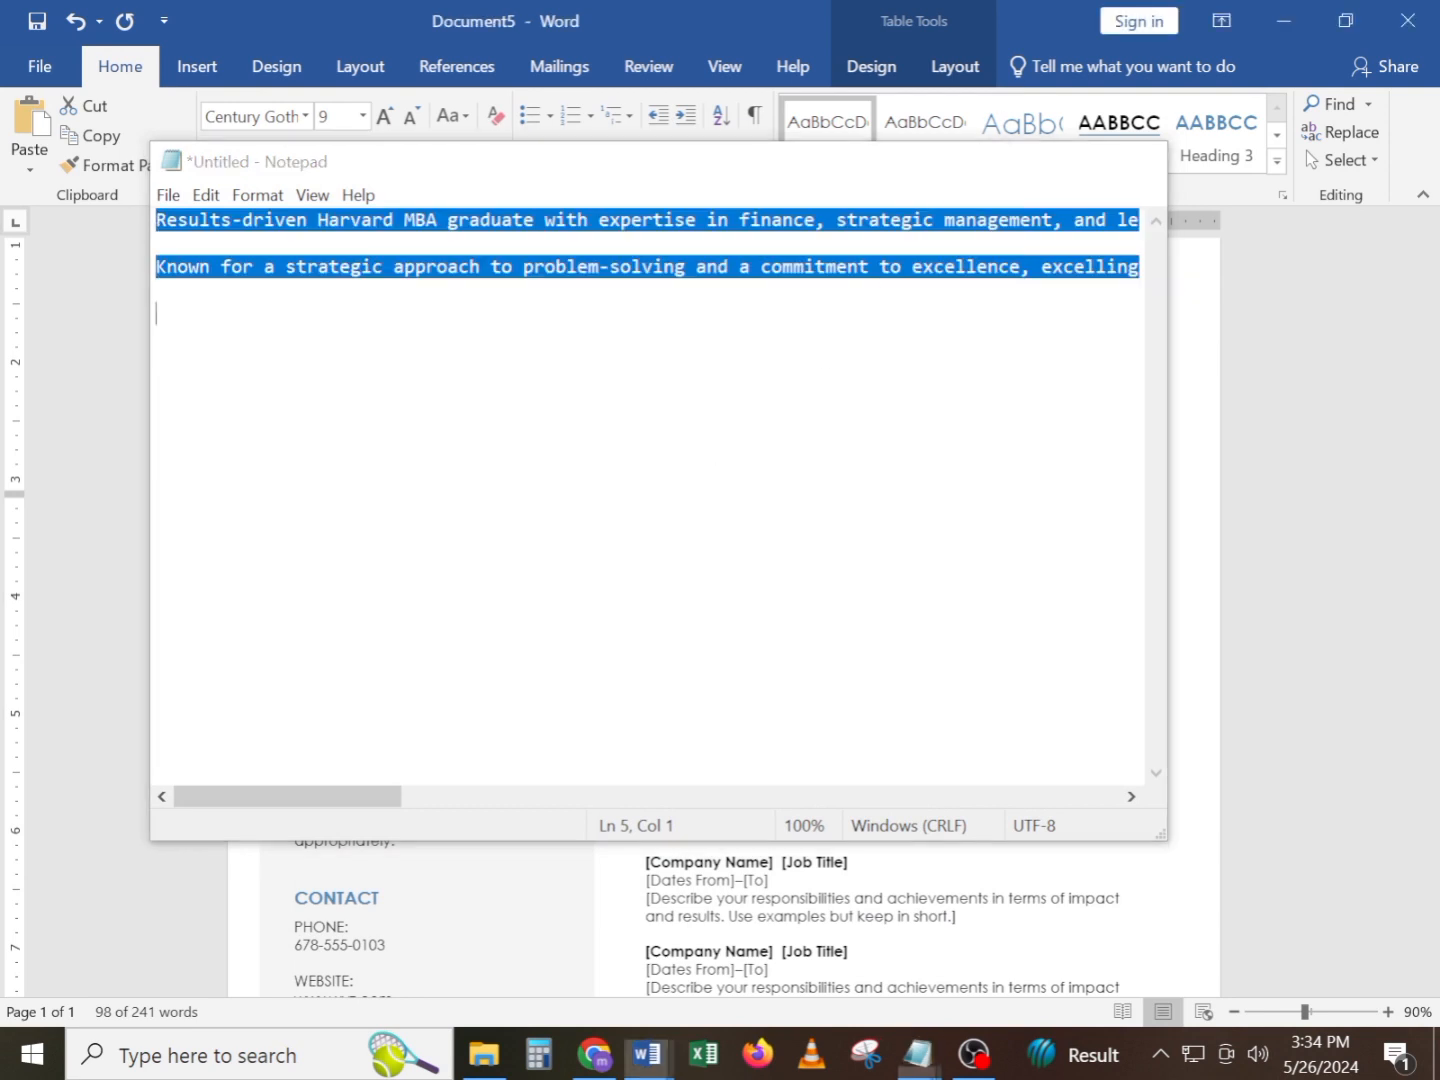
key(ctrl+v)
Change the font of the entire resume text to Arial
scroll(768, 693, up, 1)
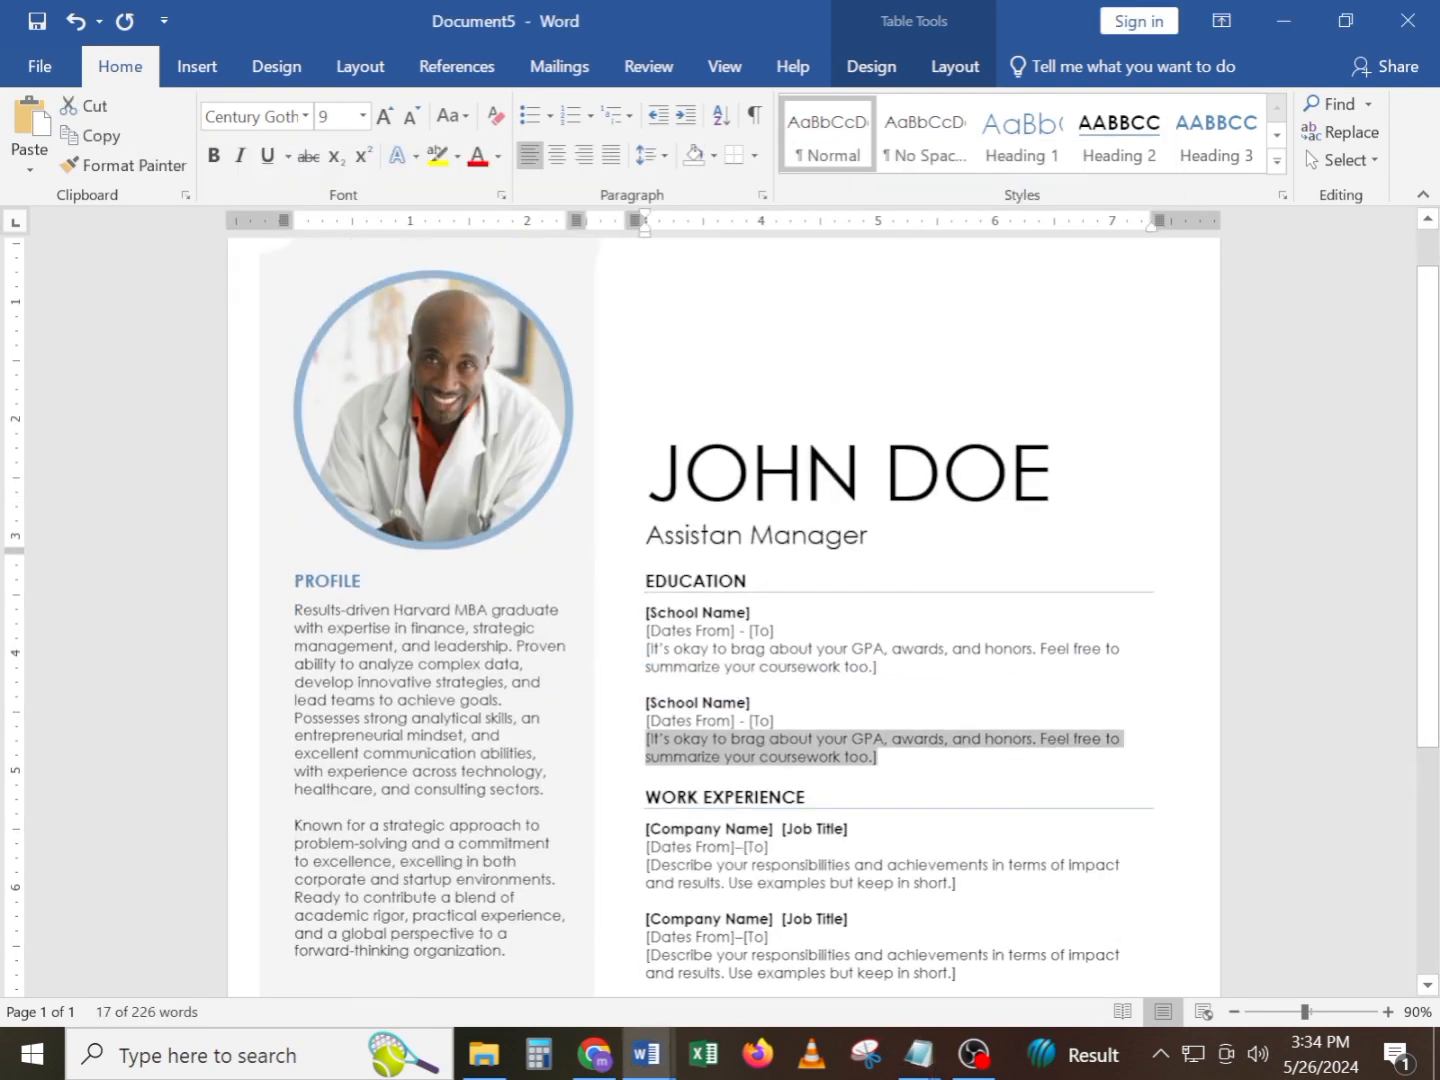
click(820, 666)
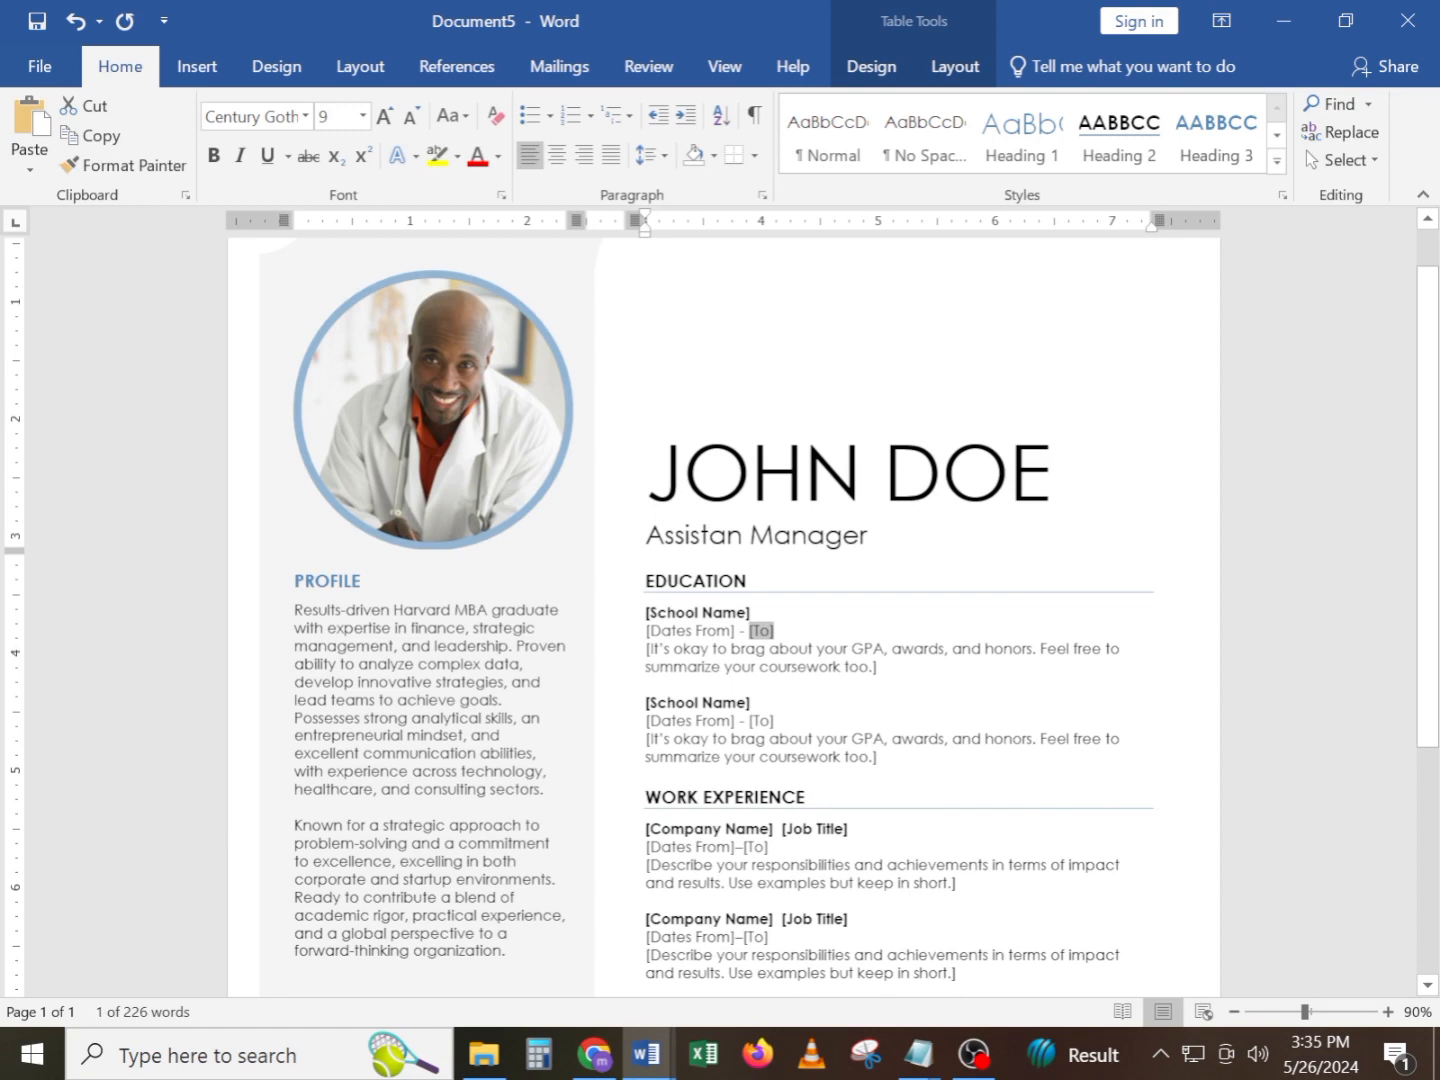
key(ctrl+a)
click(306, 116)
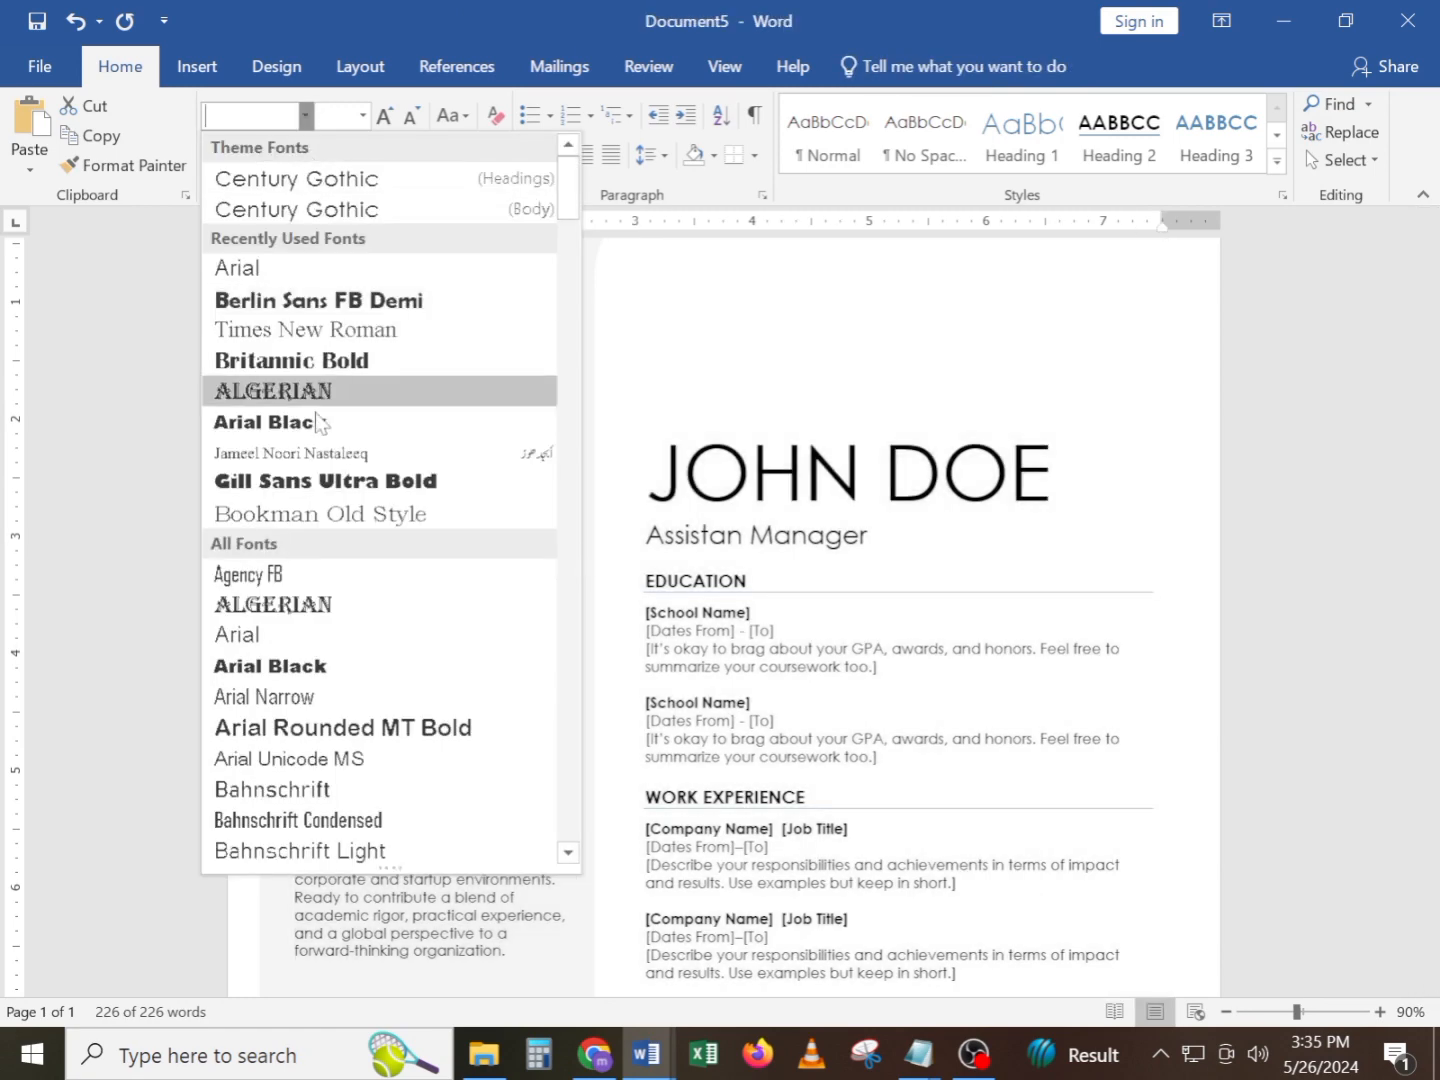
click(322, 639)
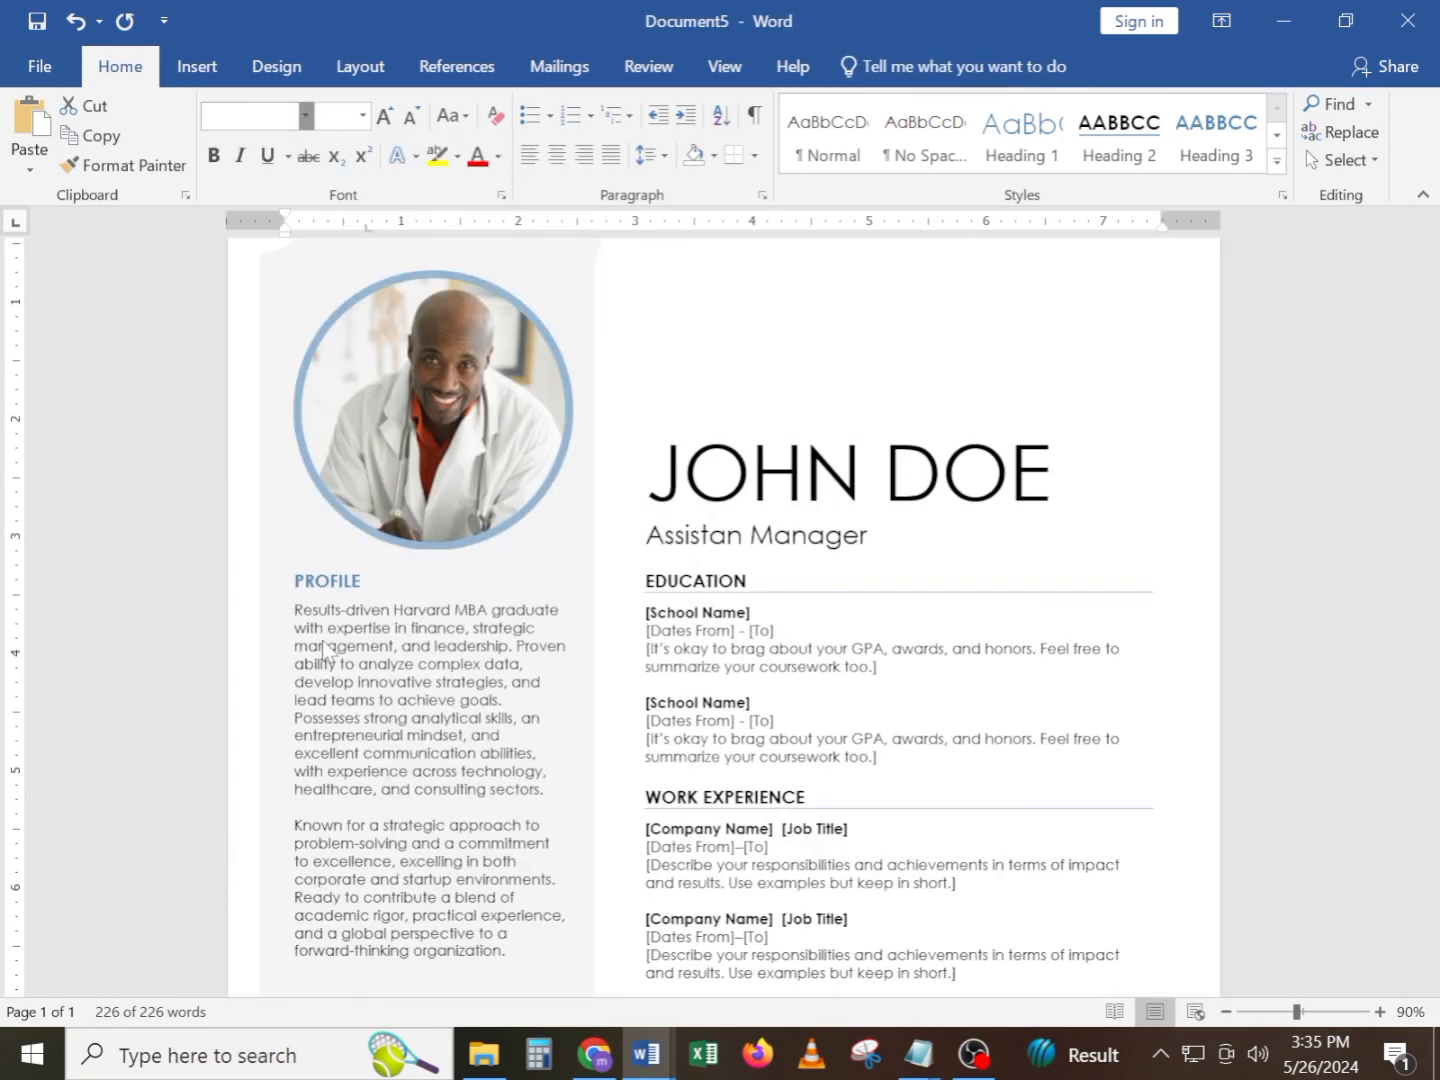
click(810, 680)
Replace the Work Experience placeholder entries with the ABC Corporation and XYZ Inc. job history from the Notepad note
scroll(810, 681, down, 5)
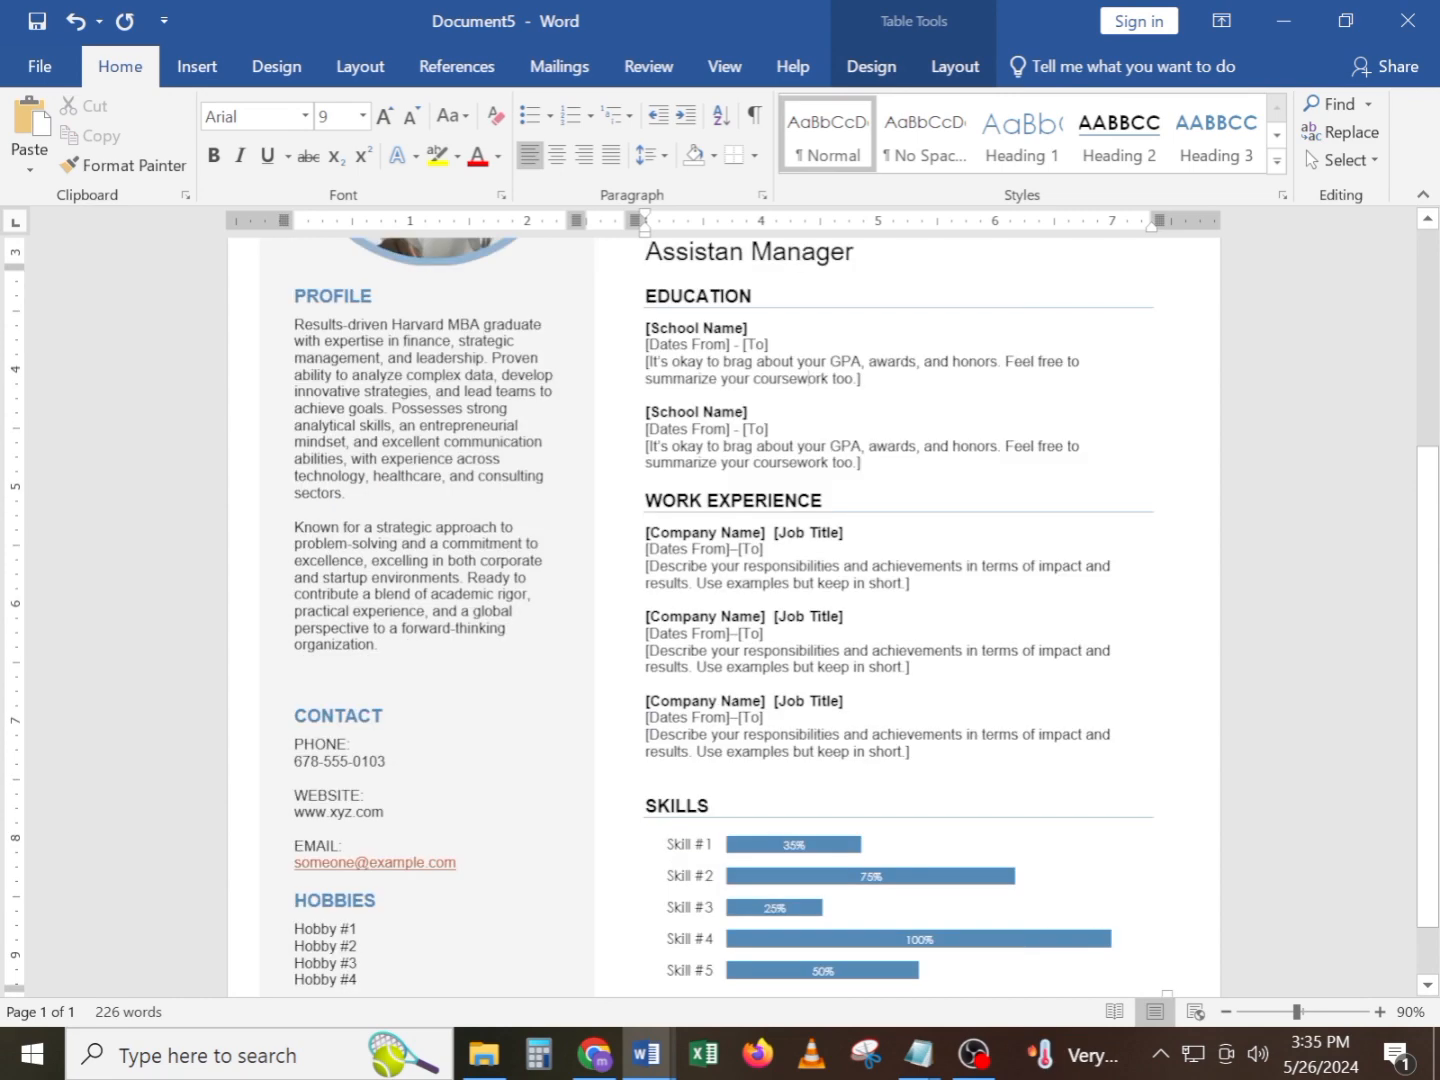
drag(914, 751, 651, 541)
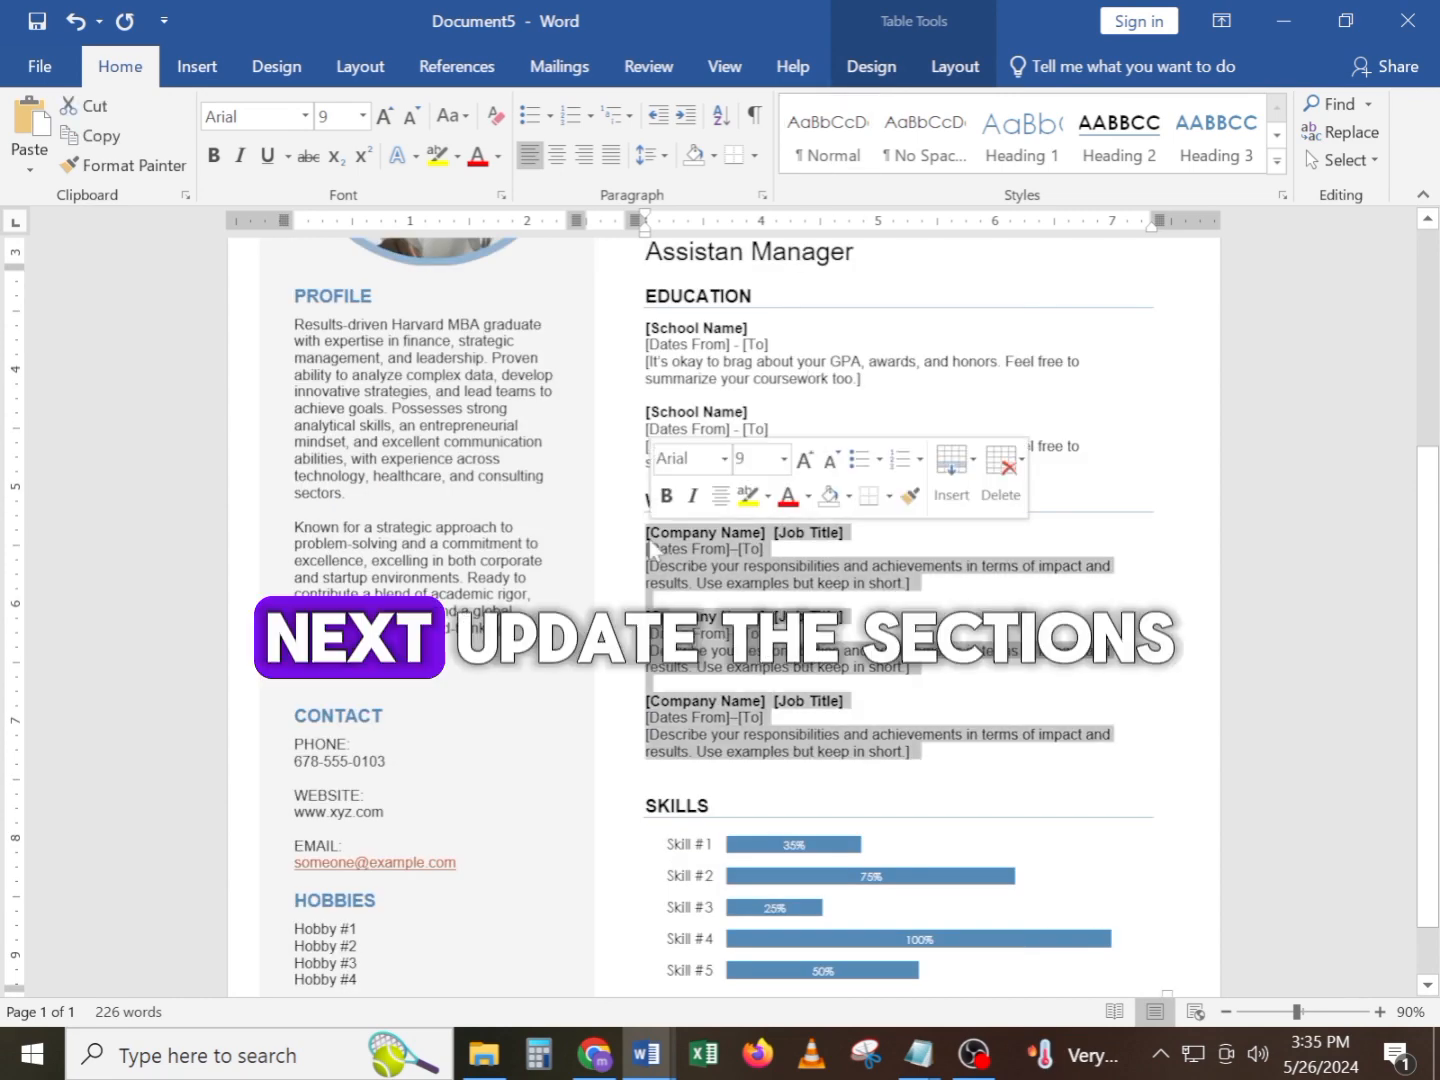
key(BackSpace)
click(916, 1062)
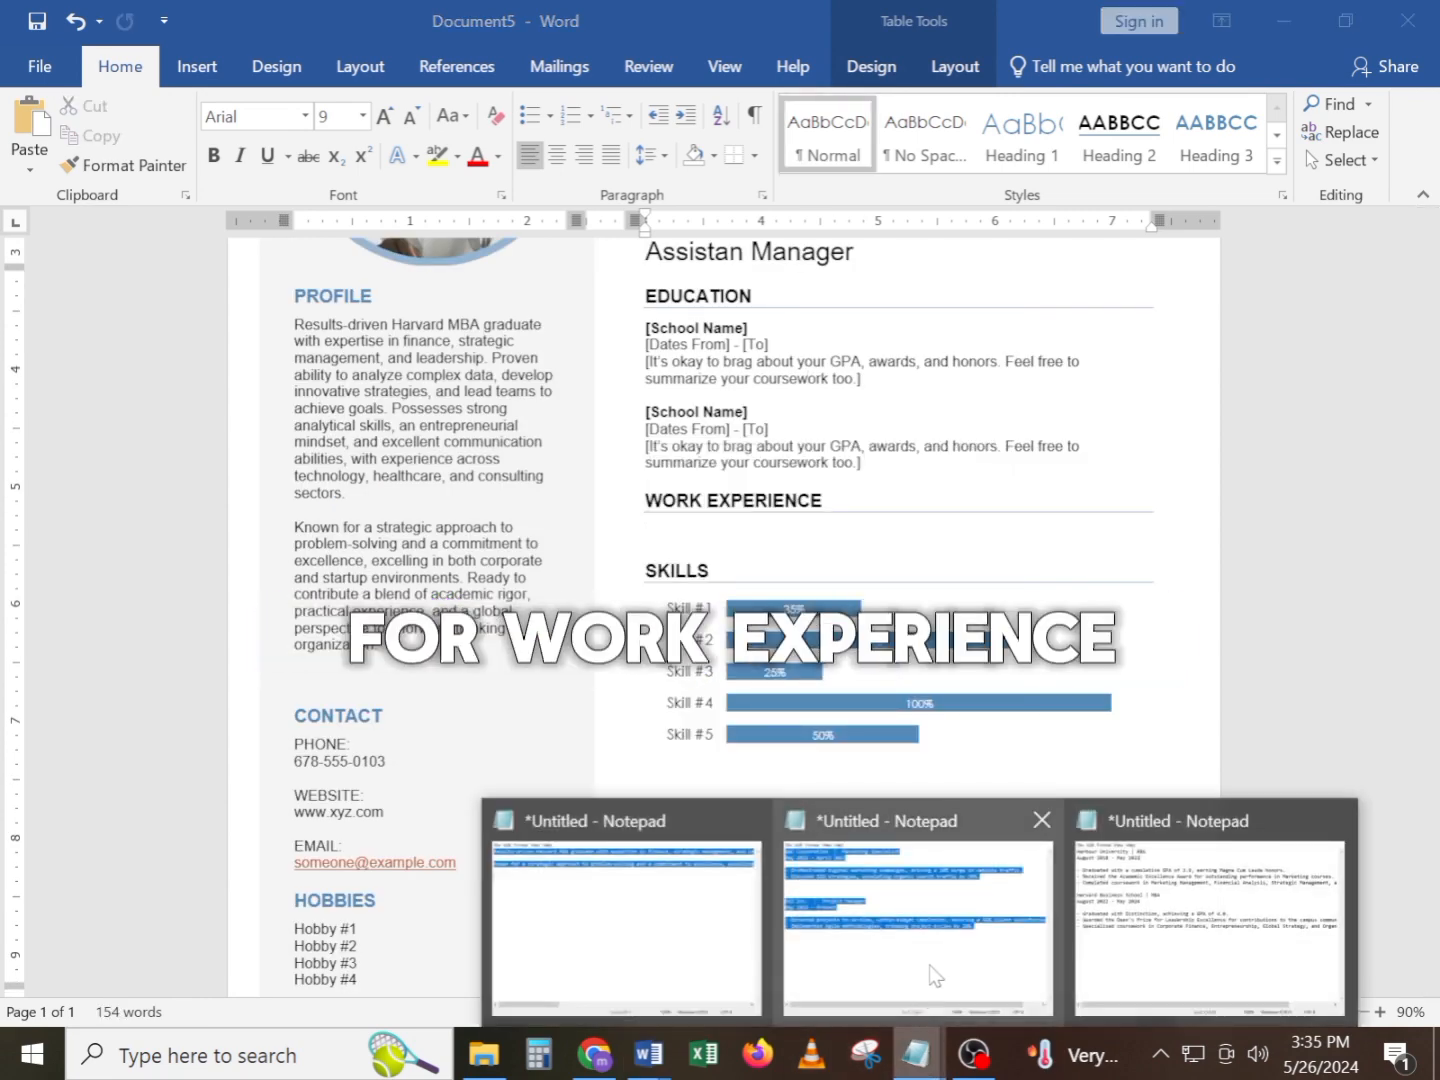
click(931, 958)
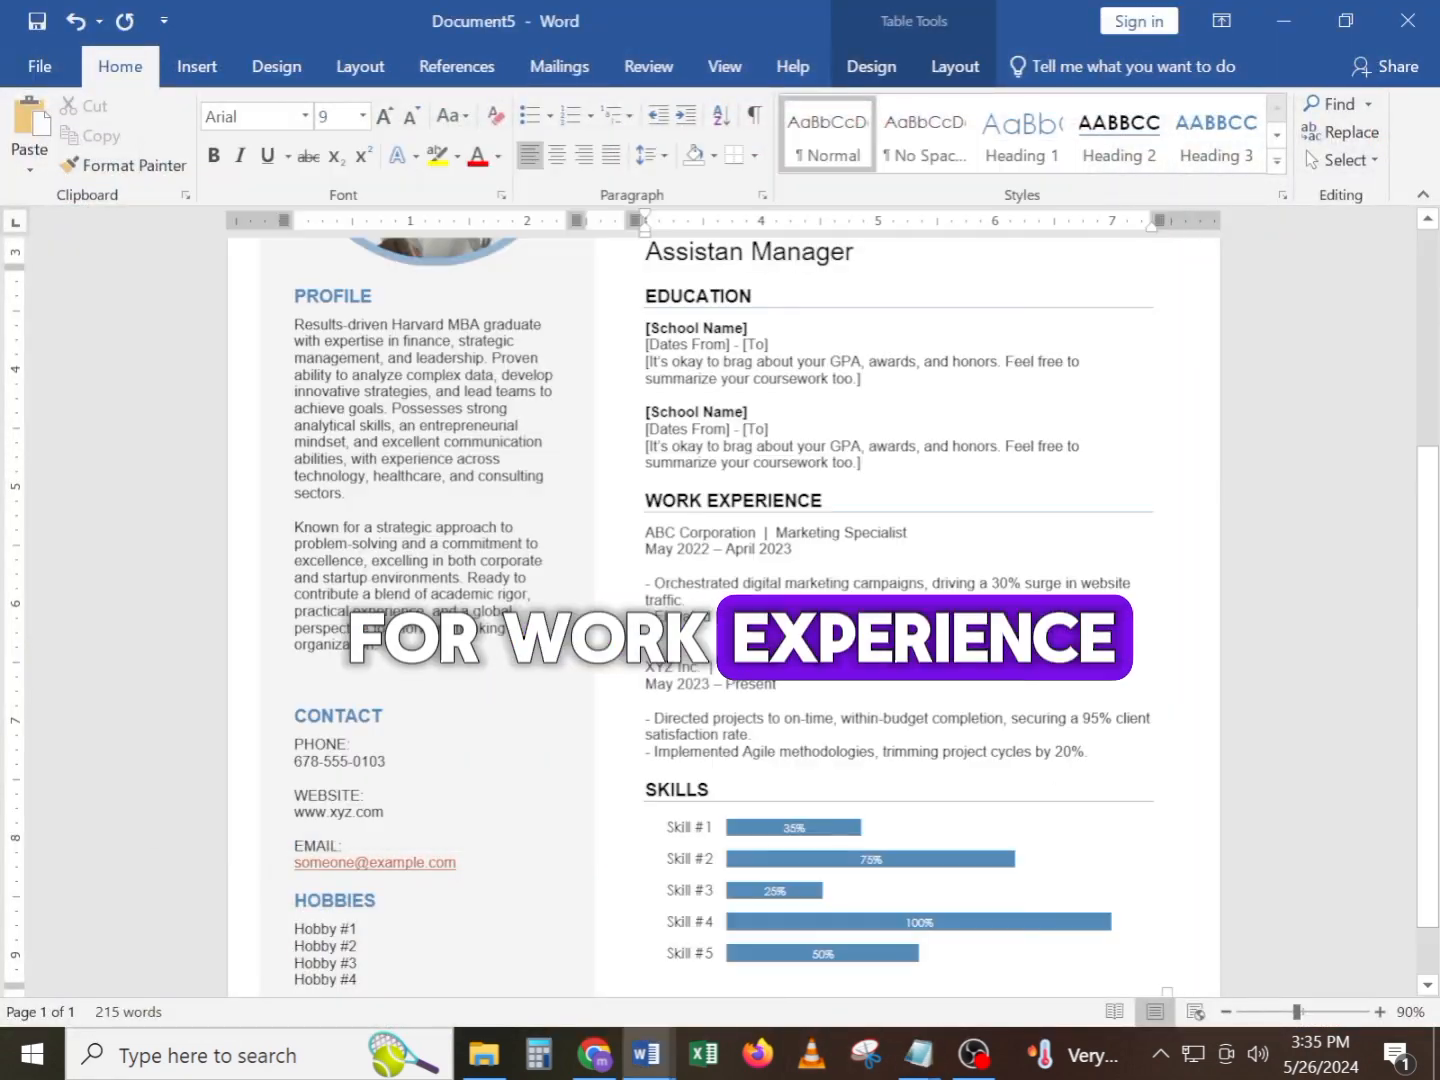
Replace the Education placeholder entries with the Harbour University BBA and Harvard Business School MBA details from the Notepad note
scroll(725, 618, up, 2)
drag(647, 644, 622, 390)
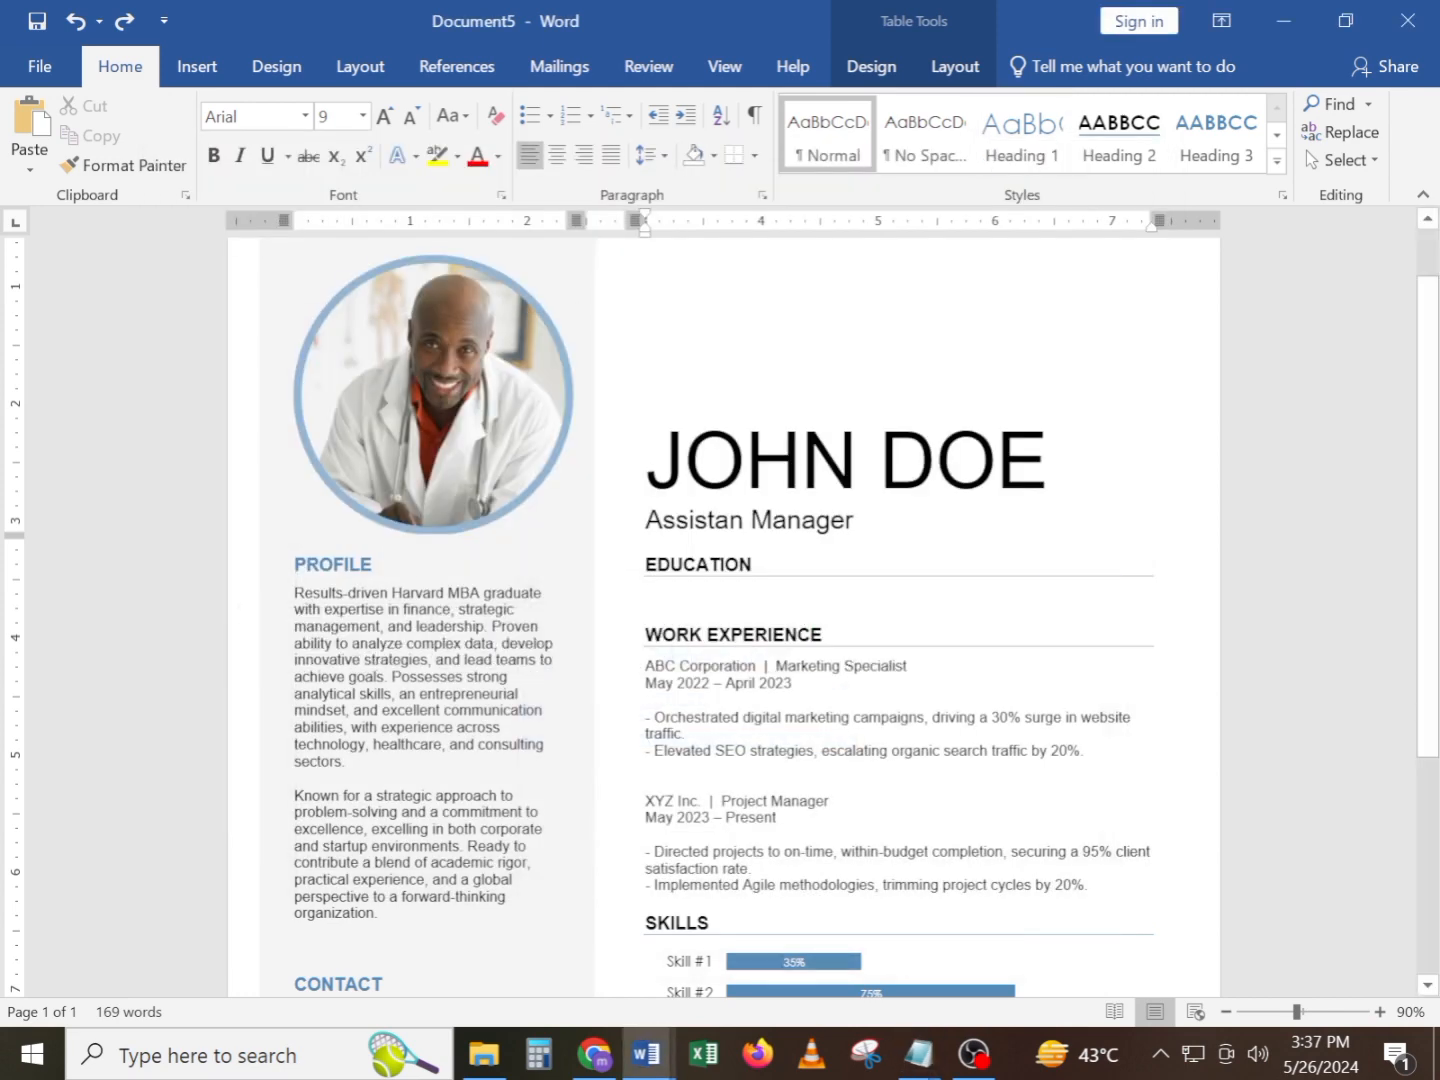
key(ctrl+v)
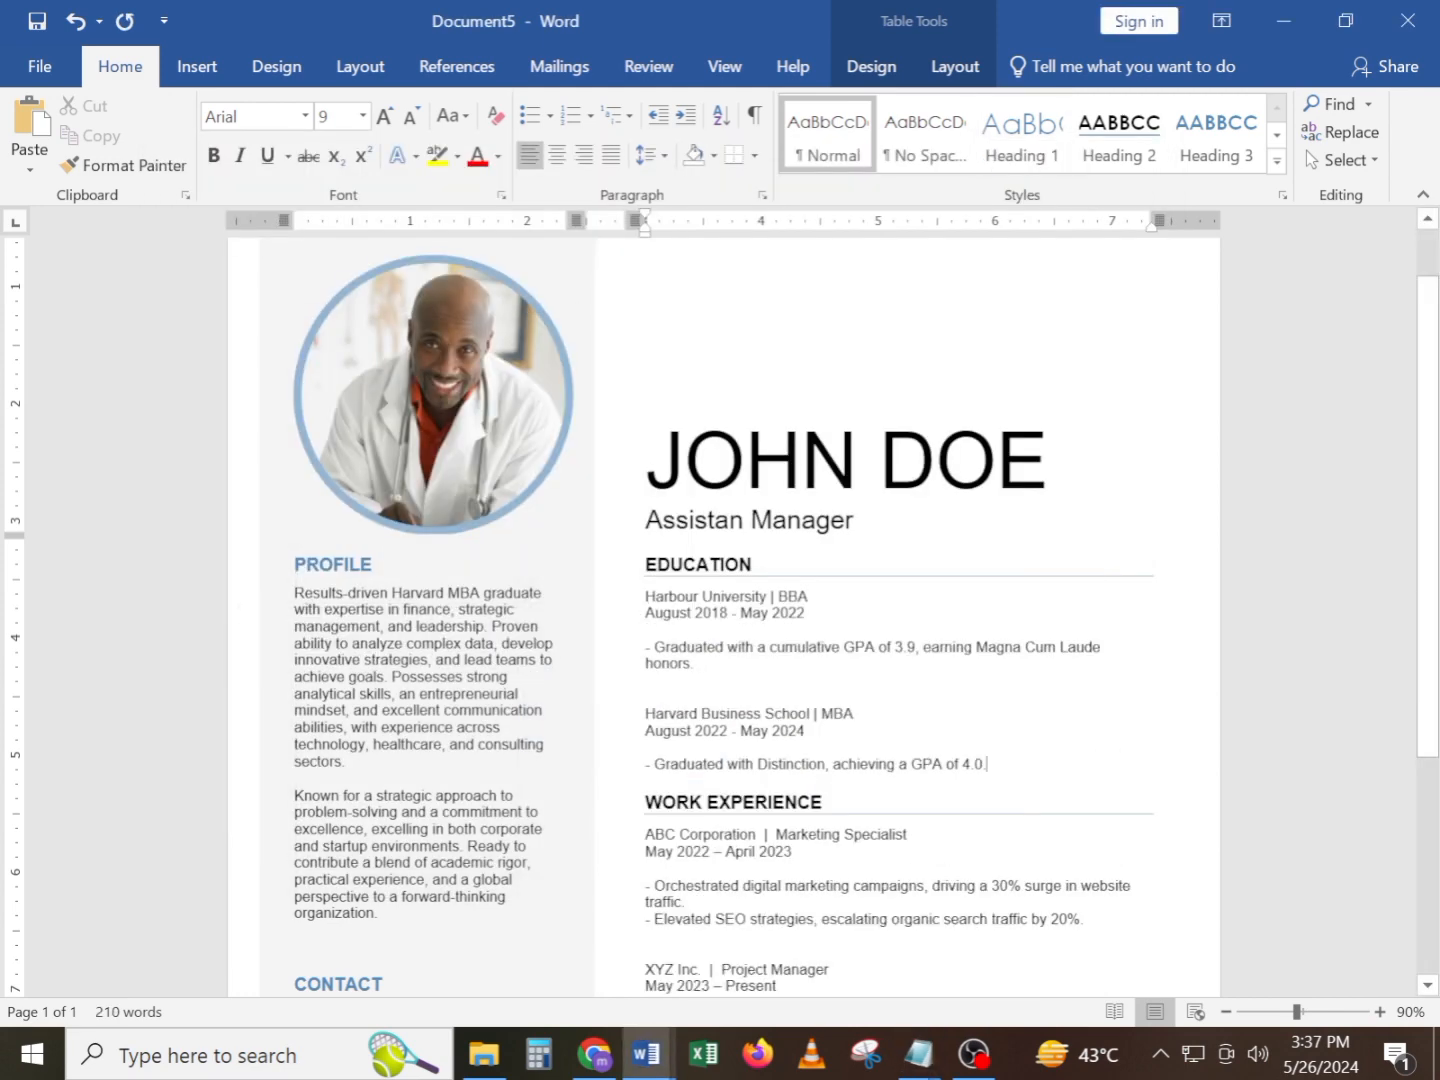
scroll(723, 617, down, 1)
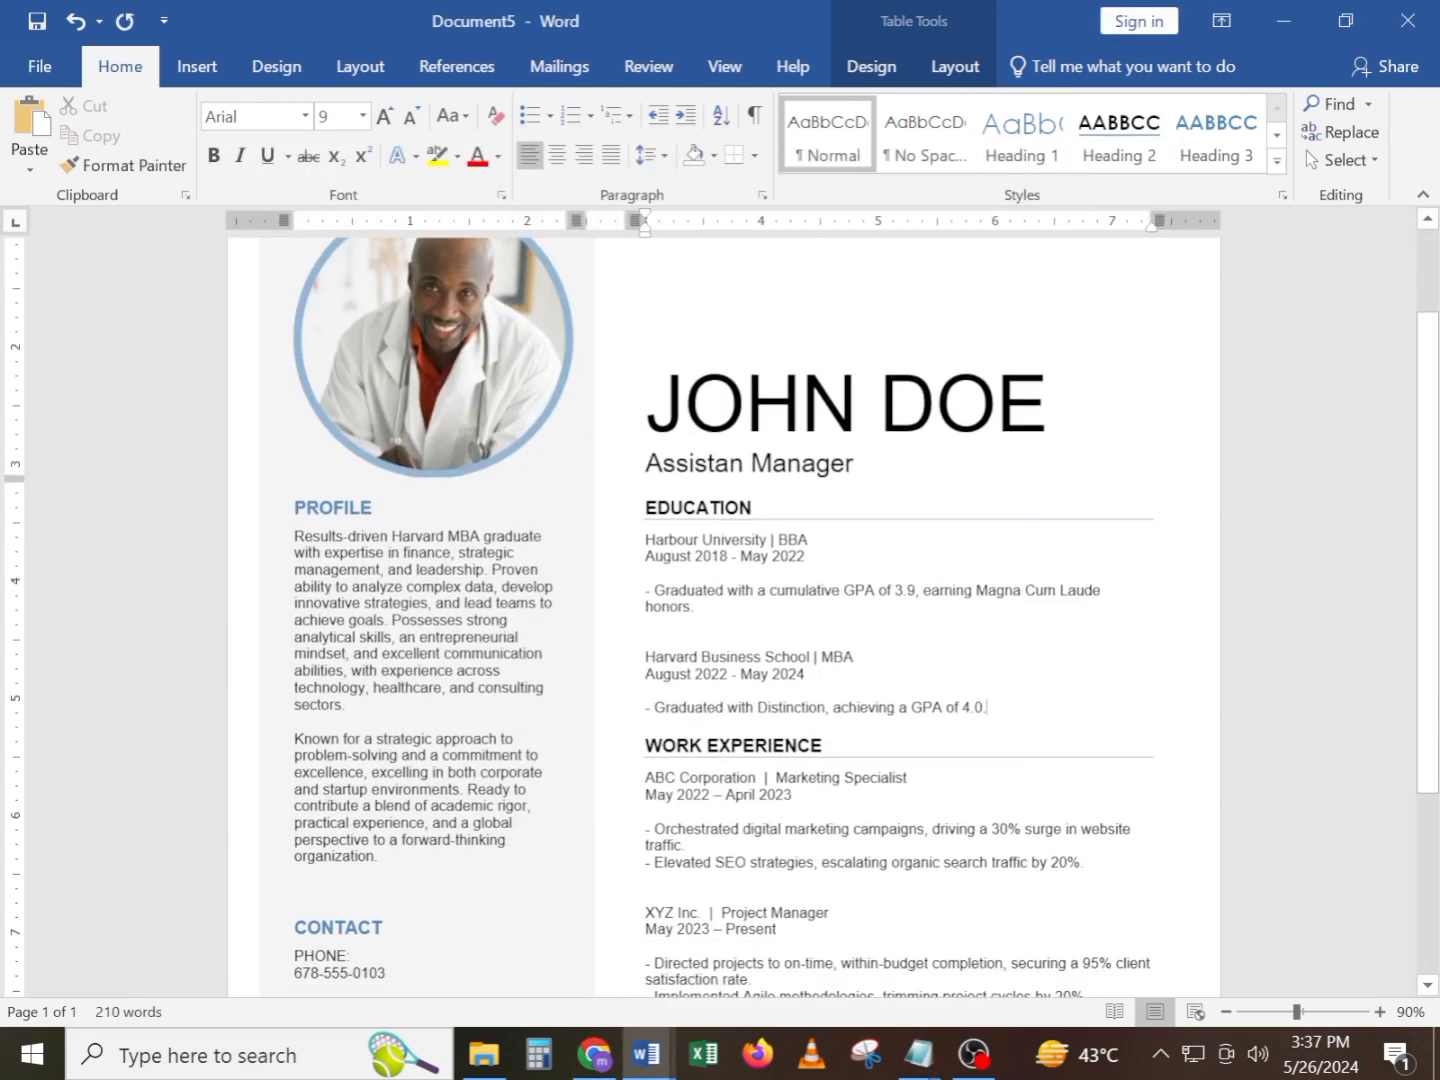
Open the Skills chart's data for editing and rename the categories Skill #5 to Word and Skill #4 to Excel
drag(808, 540, 623, 542)
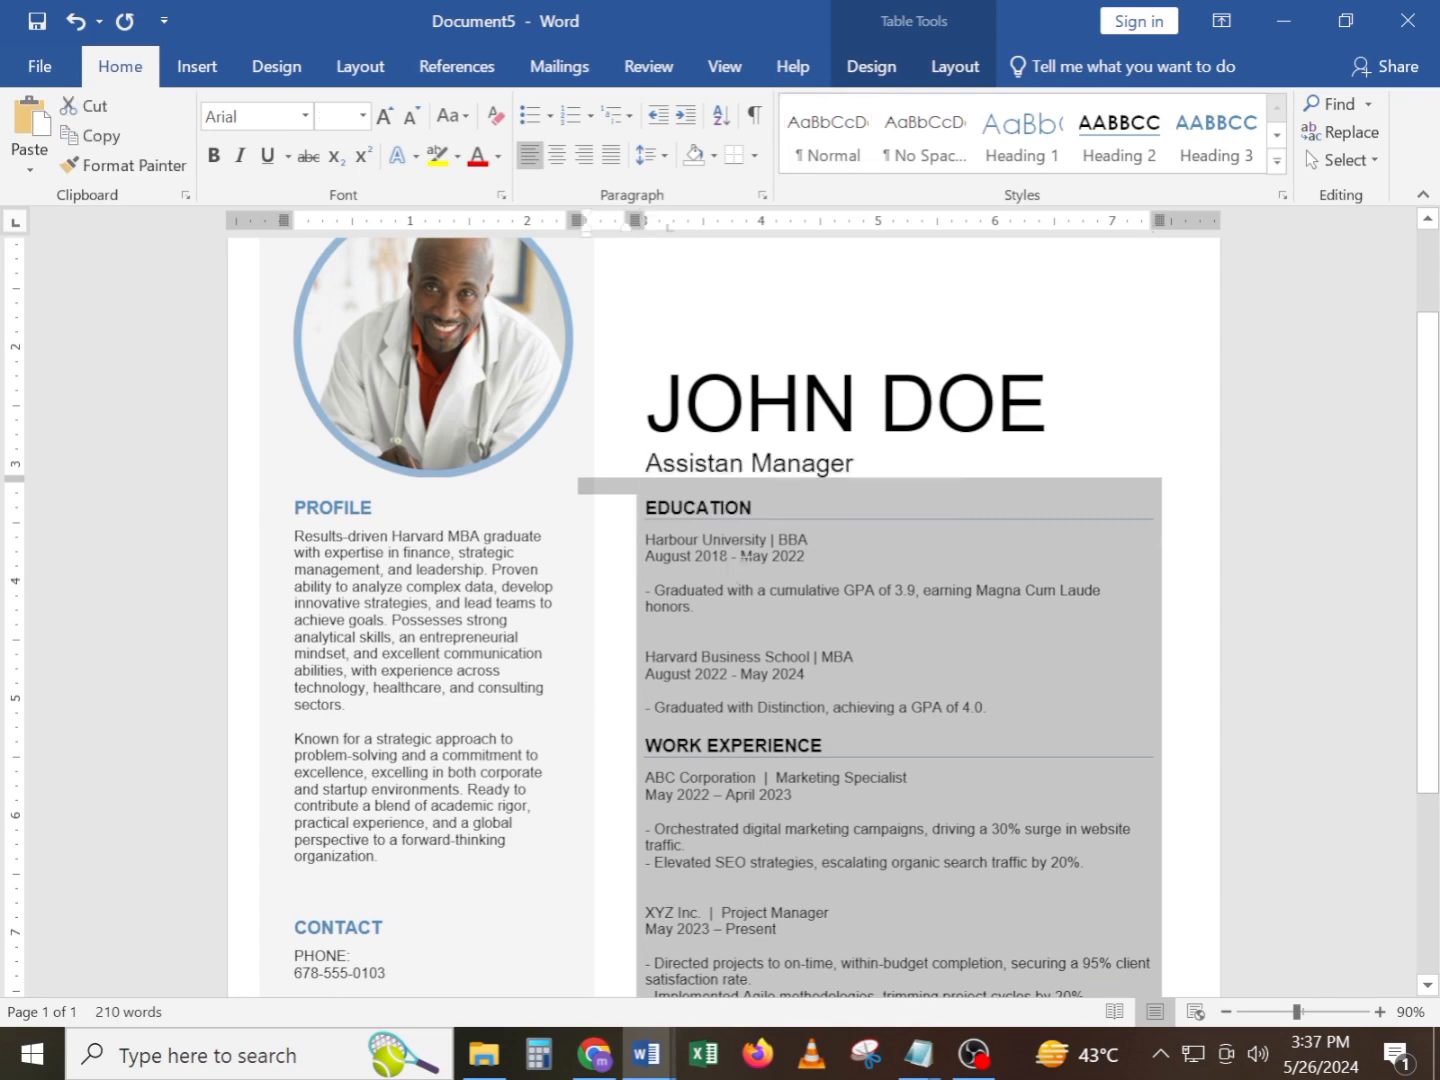
click(751, 574)
scroll(722, 617, down, 1)
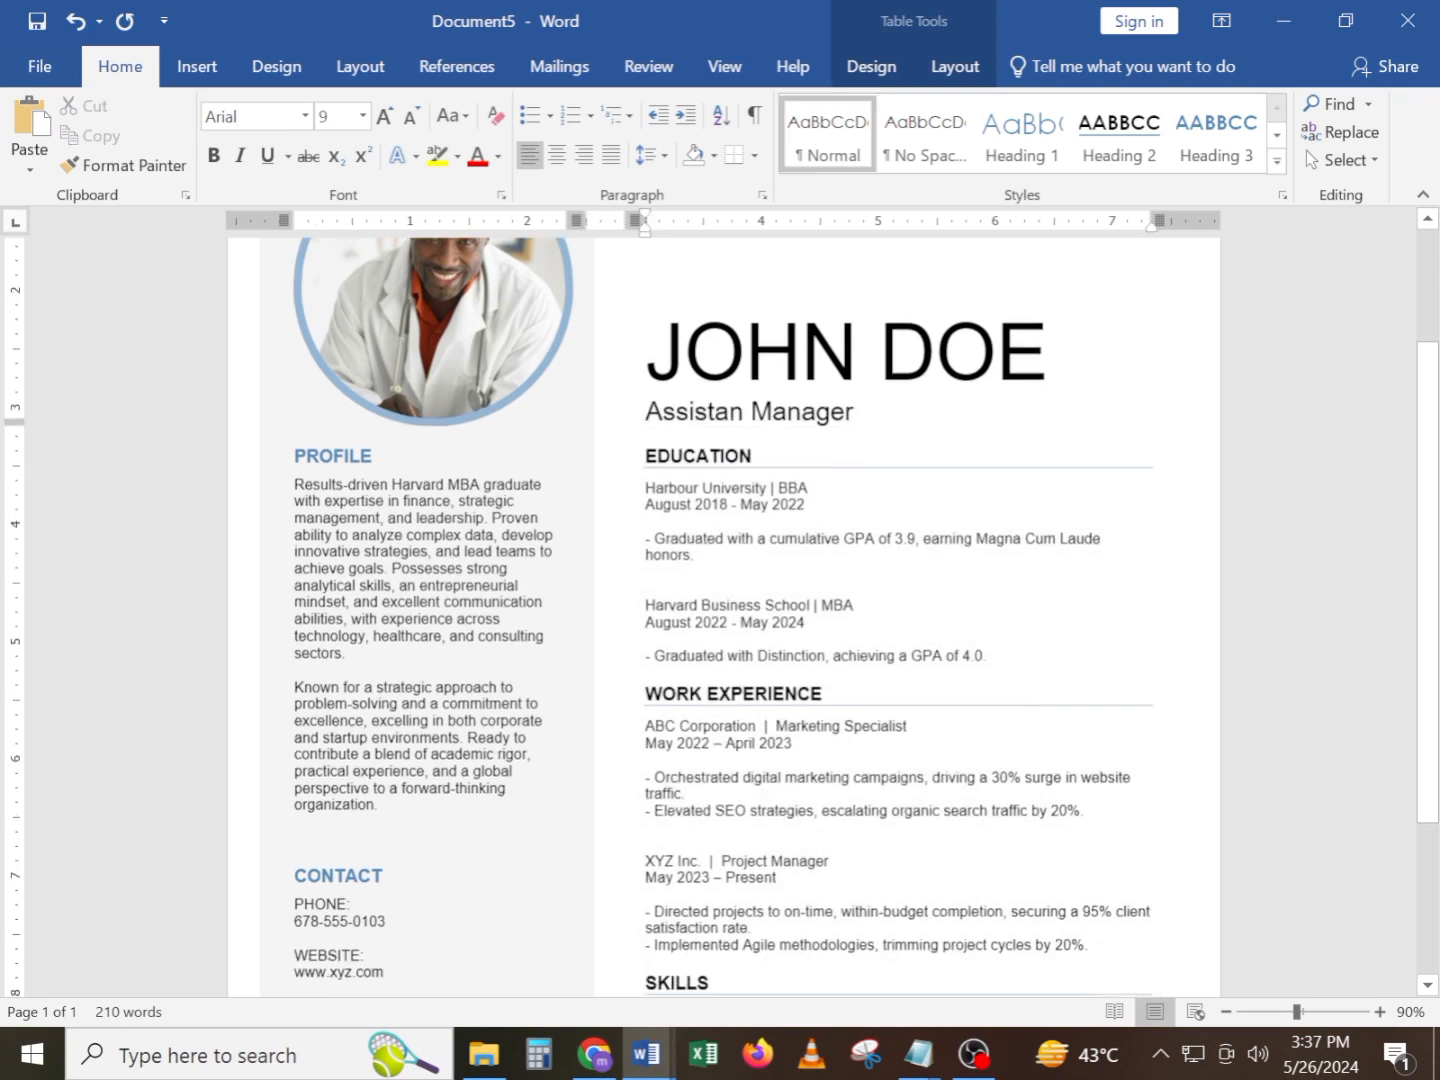
scroll(722, 616, down, 3)
scroll(731, 800, down, 1)
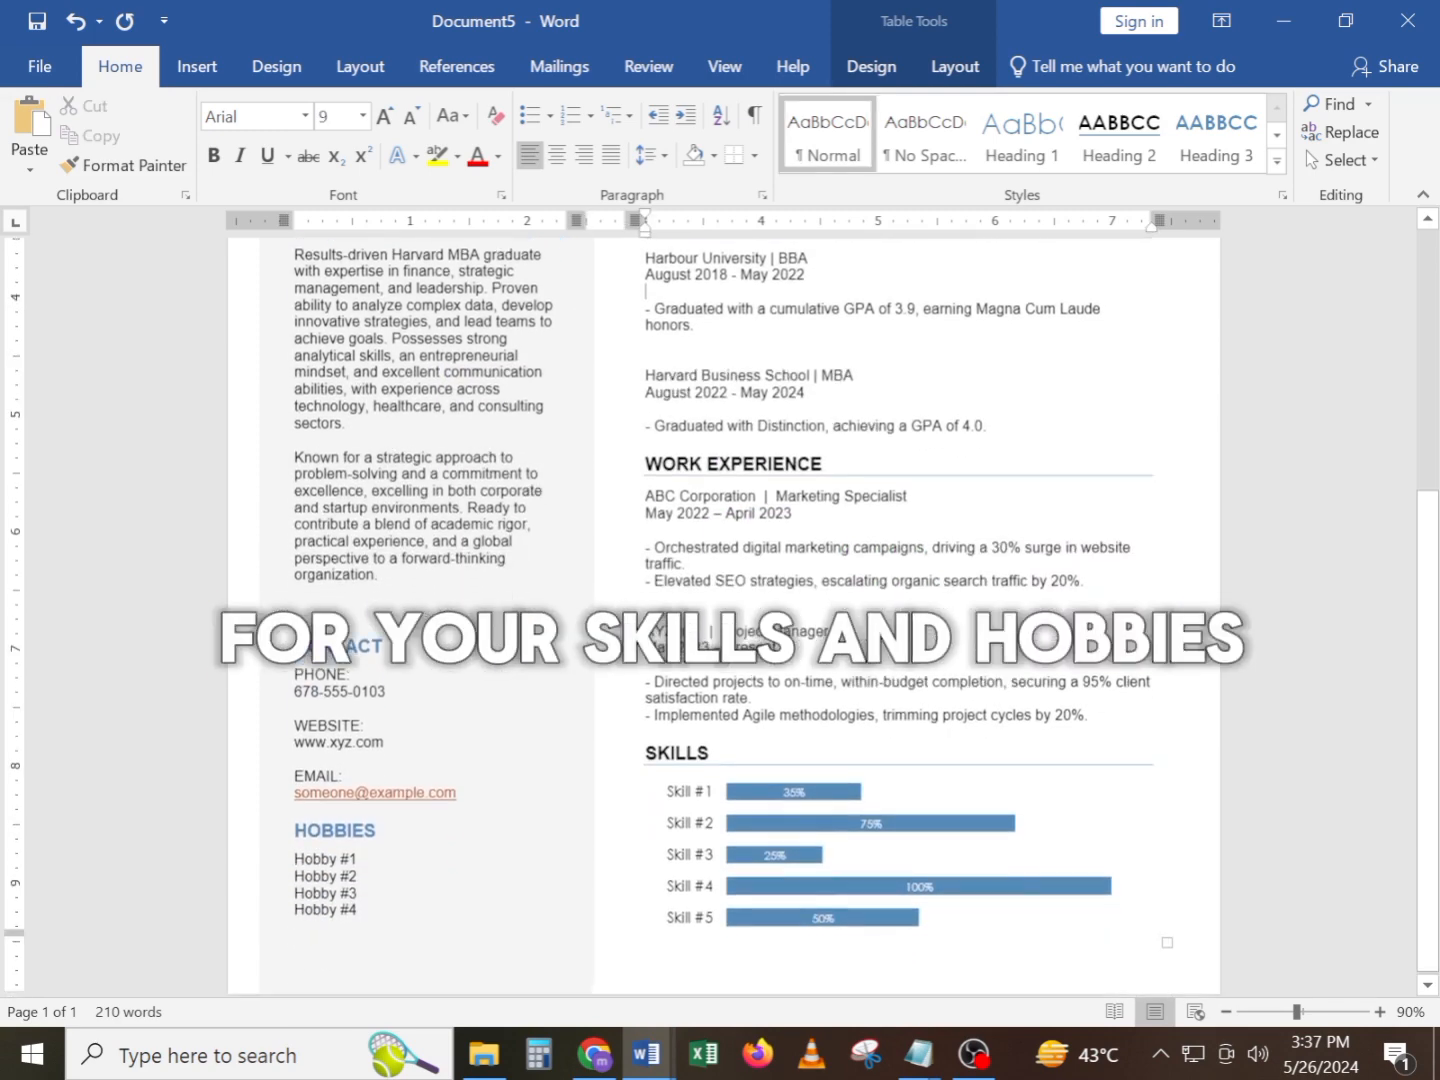
click(705, 833)
click(1163, 946)
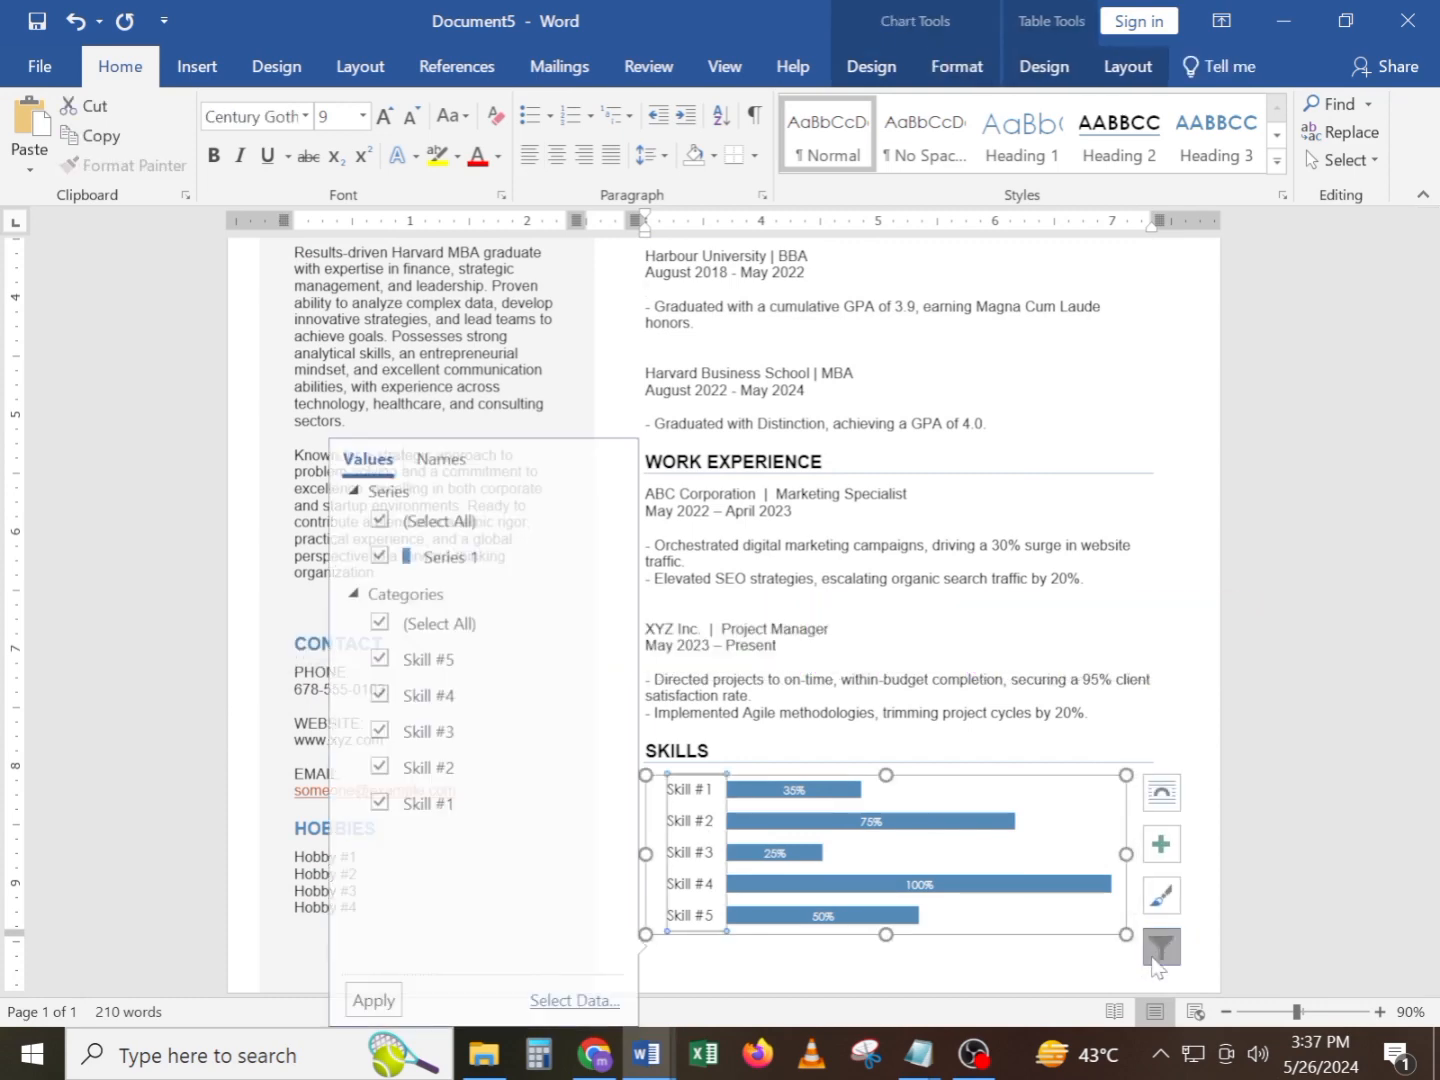
click(563, 1000)
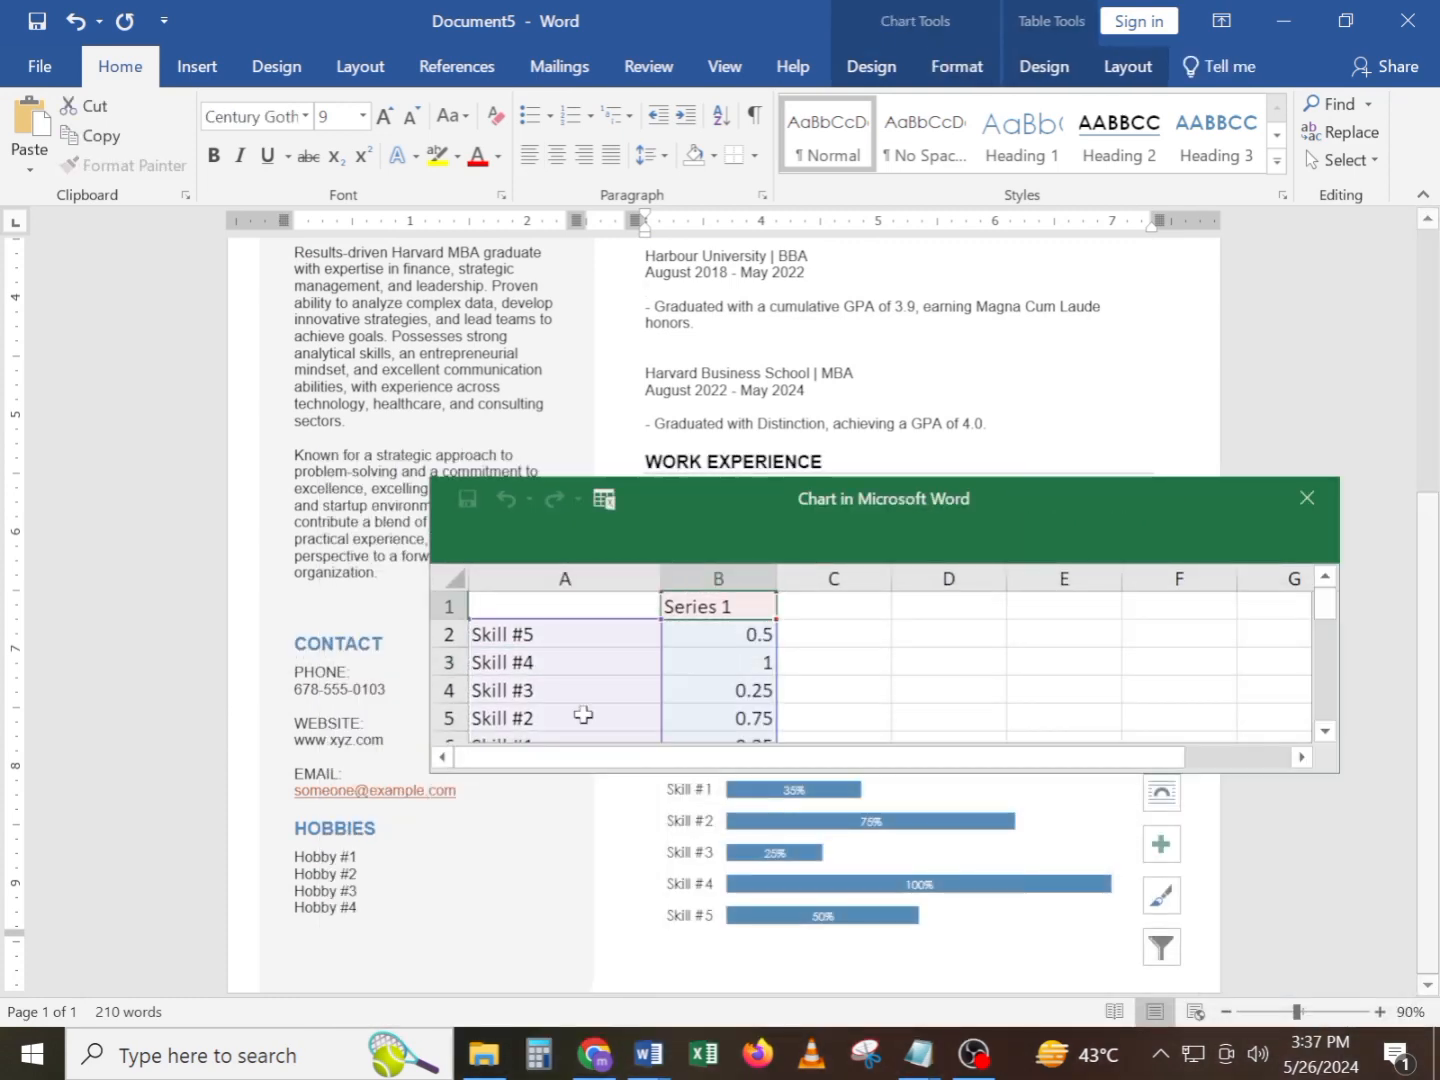
text(Word)
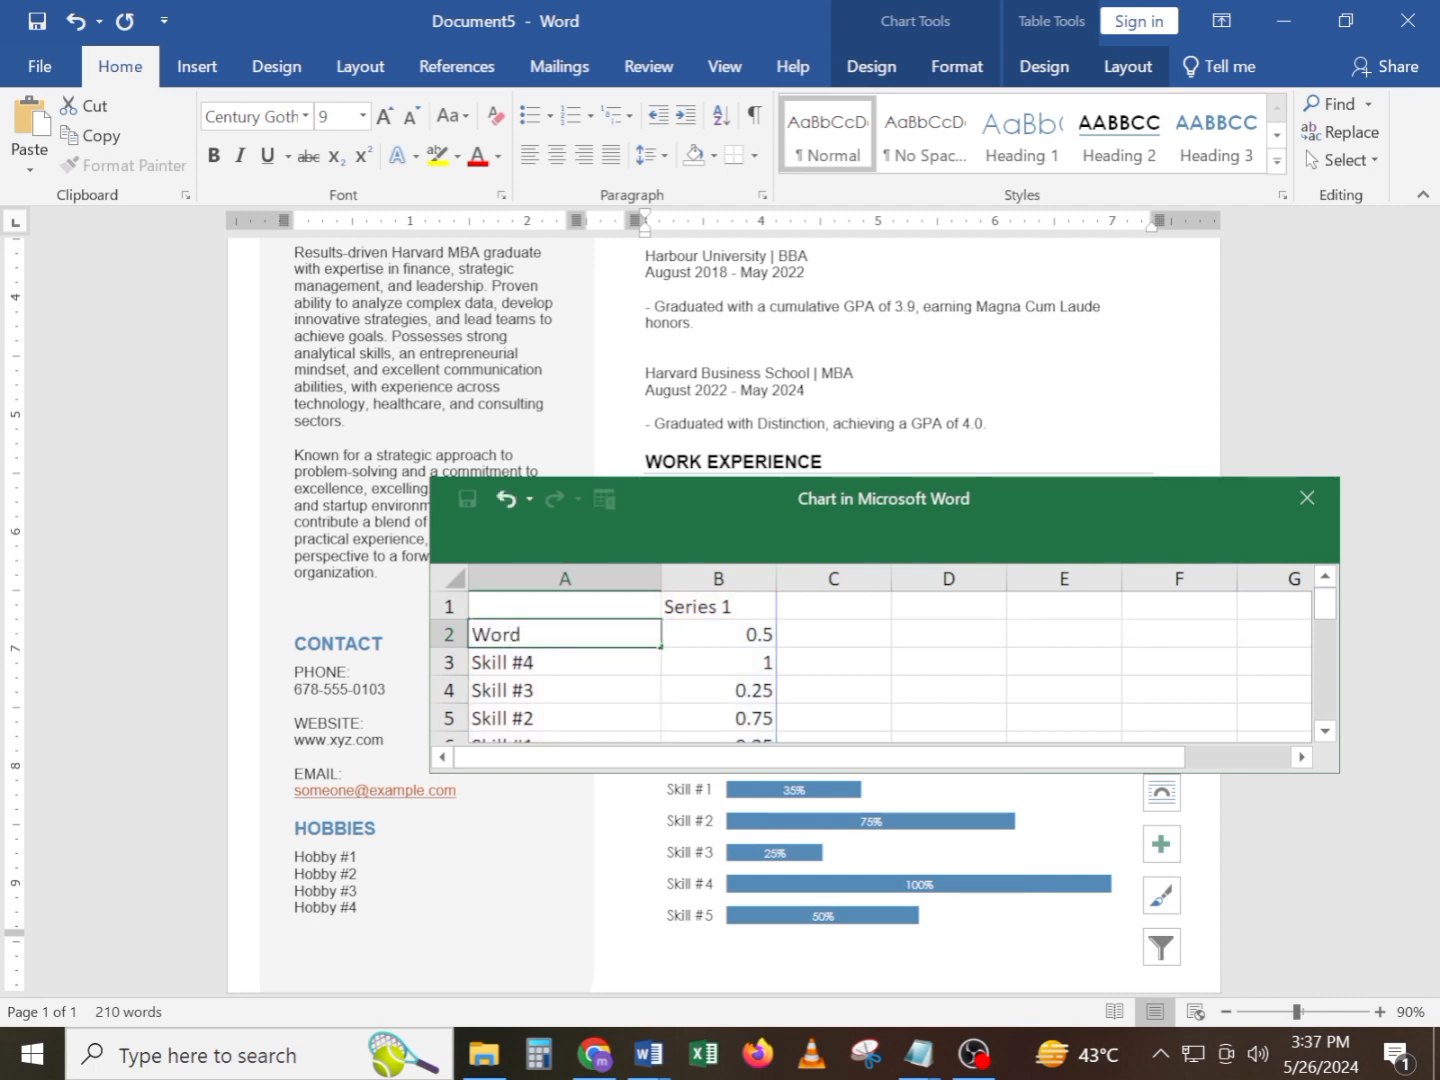
click(582, 665)
text(Excel)
Rename the chart categories Skill #3 to Python, Skill #2 to Java and Skill #1 to C++
click(588, 692)
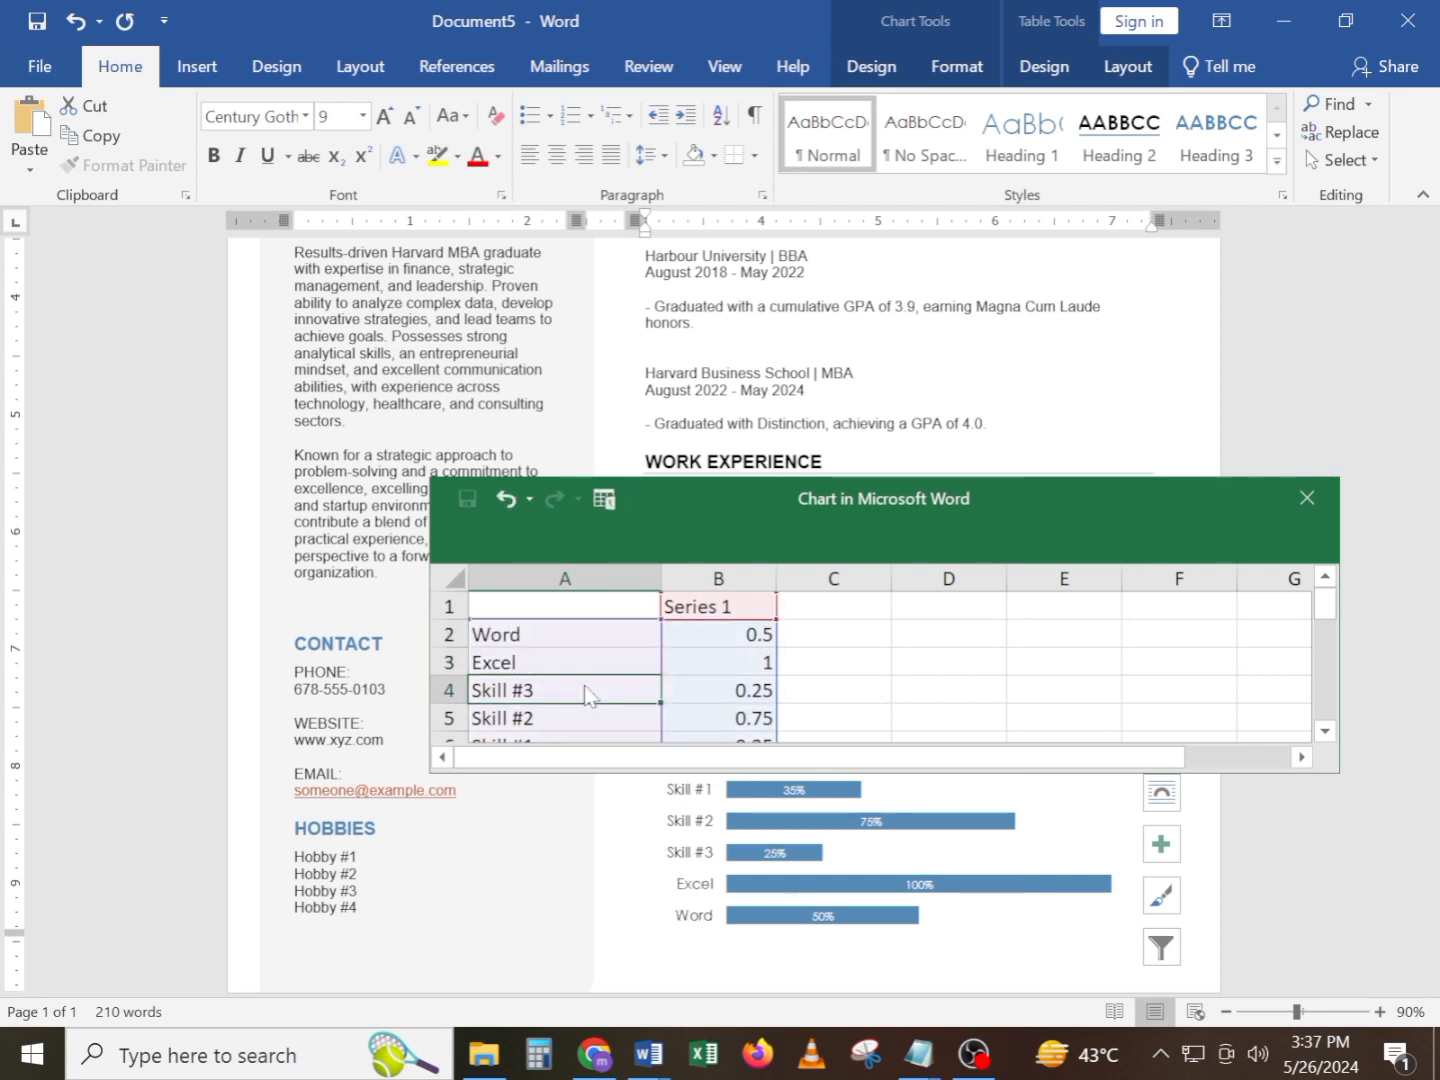
text(P)
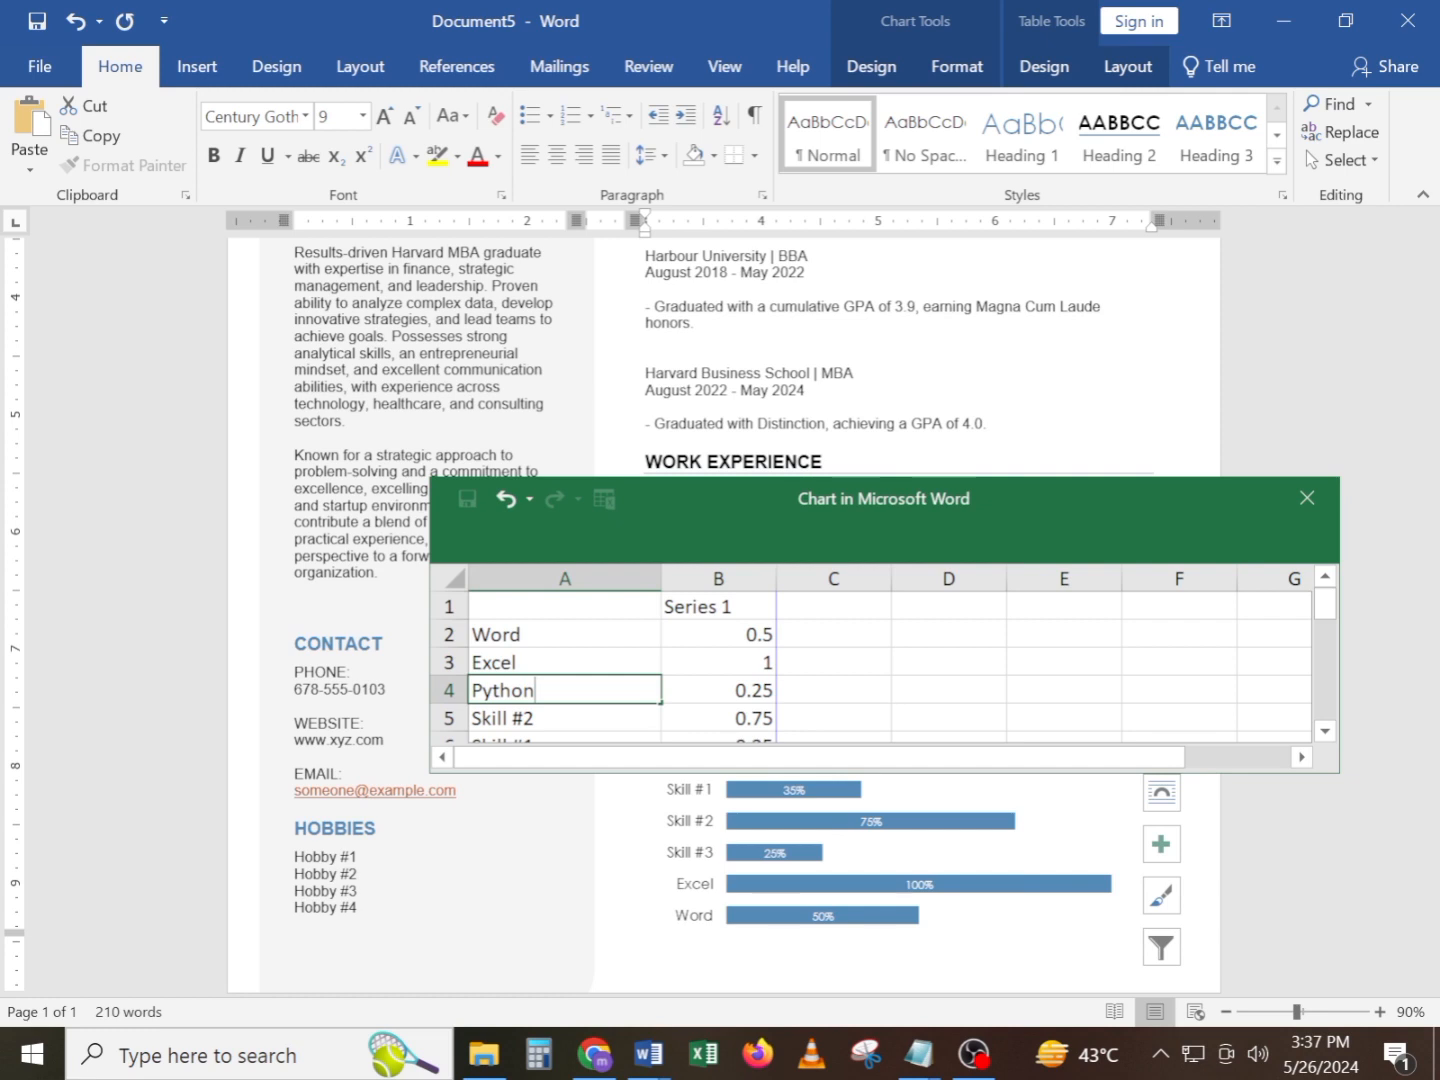
text(ython)
click(627, 727)
text(Java)
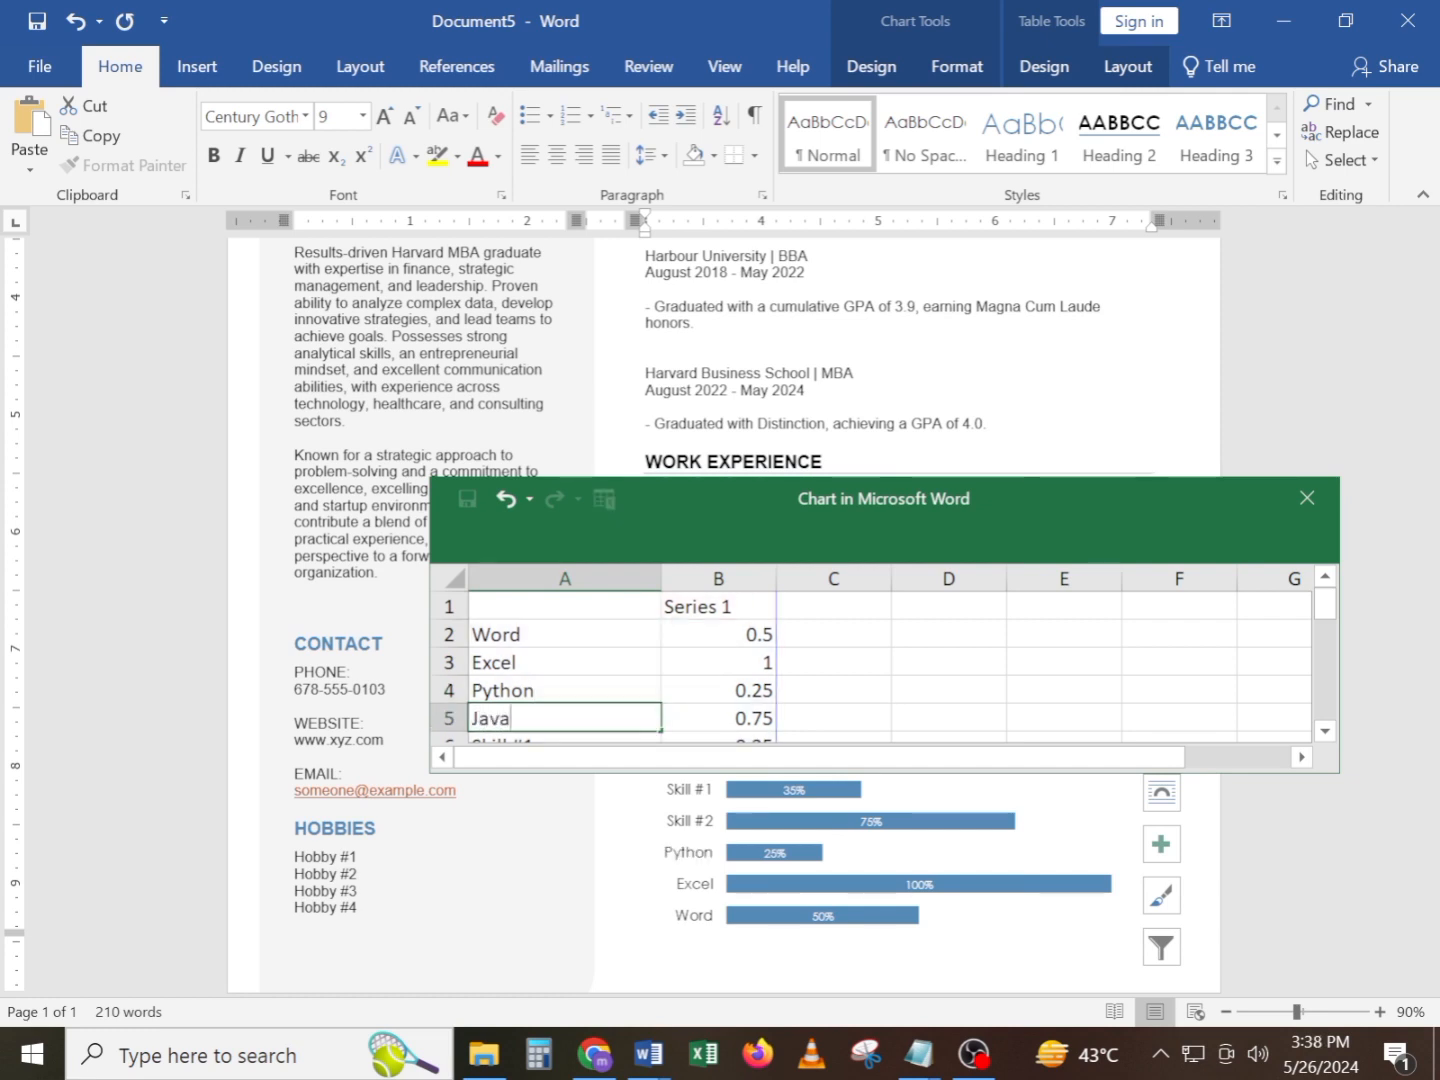
key(Return)
text(C)
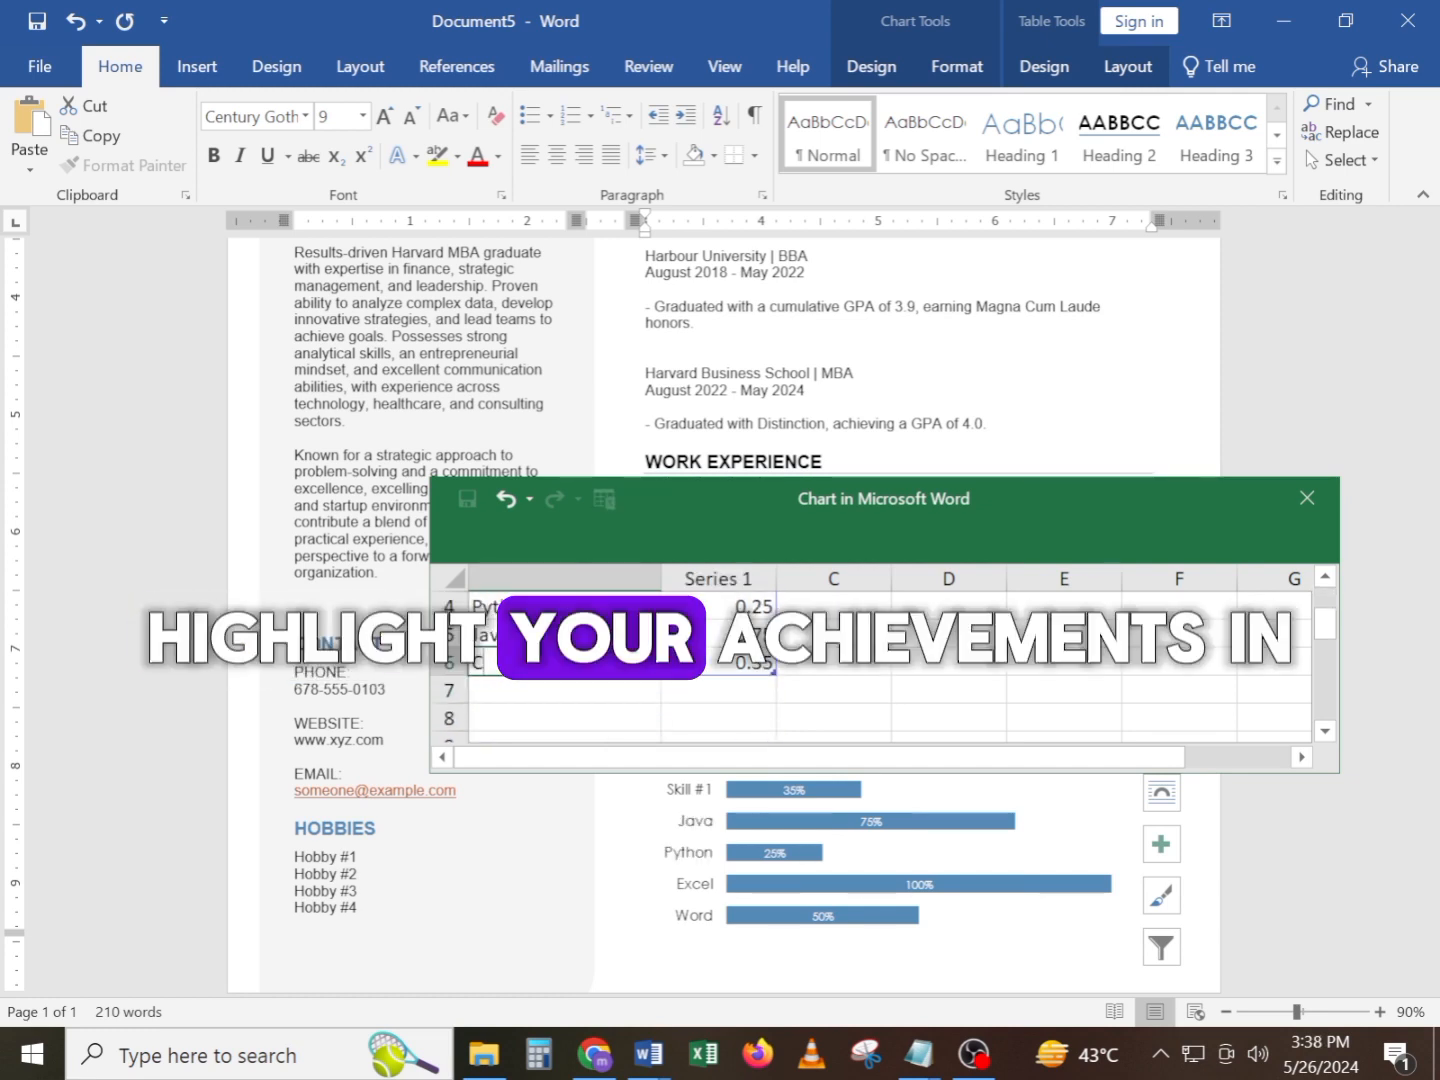
text(++)
key(Return)
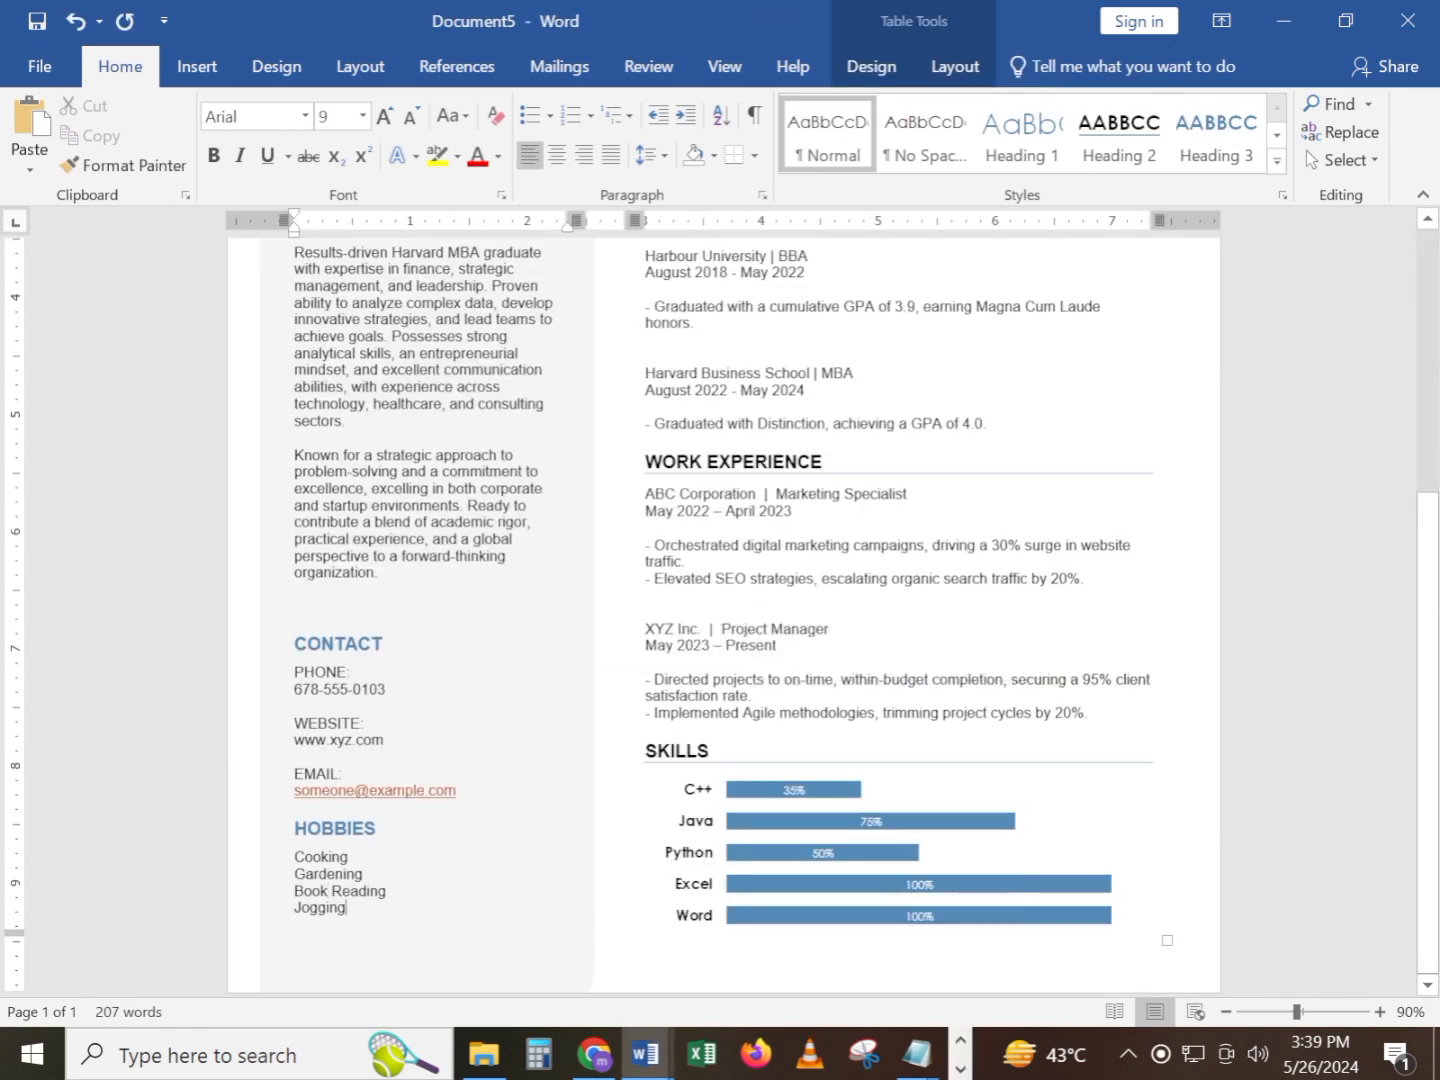
Format the four entries under Hobbies as a bold list with four-diamond bullets and 1.5 line spacing
scroll(725, 616, up, 4)
scroll(724, 616, down, 4)
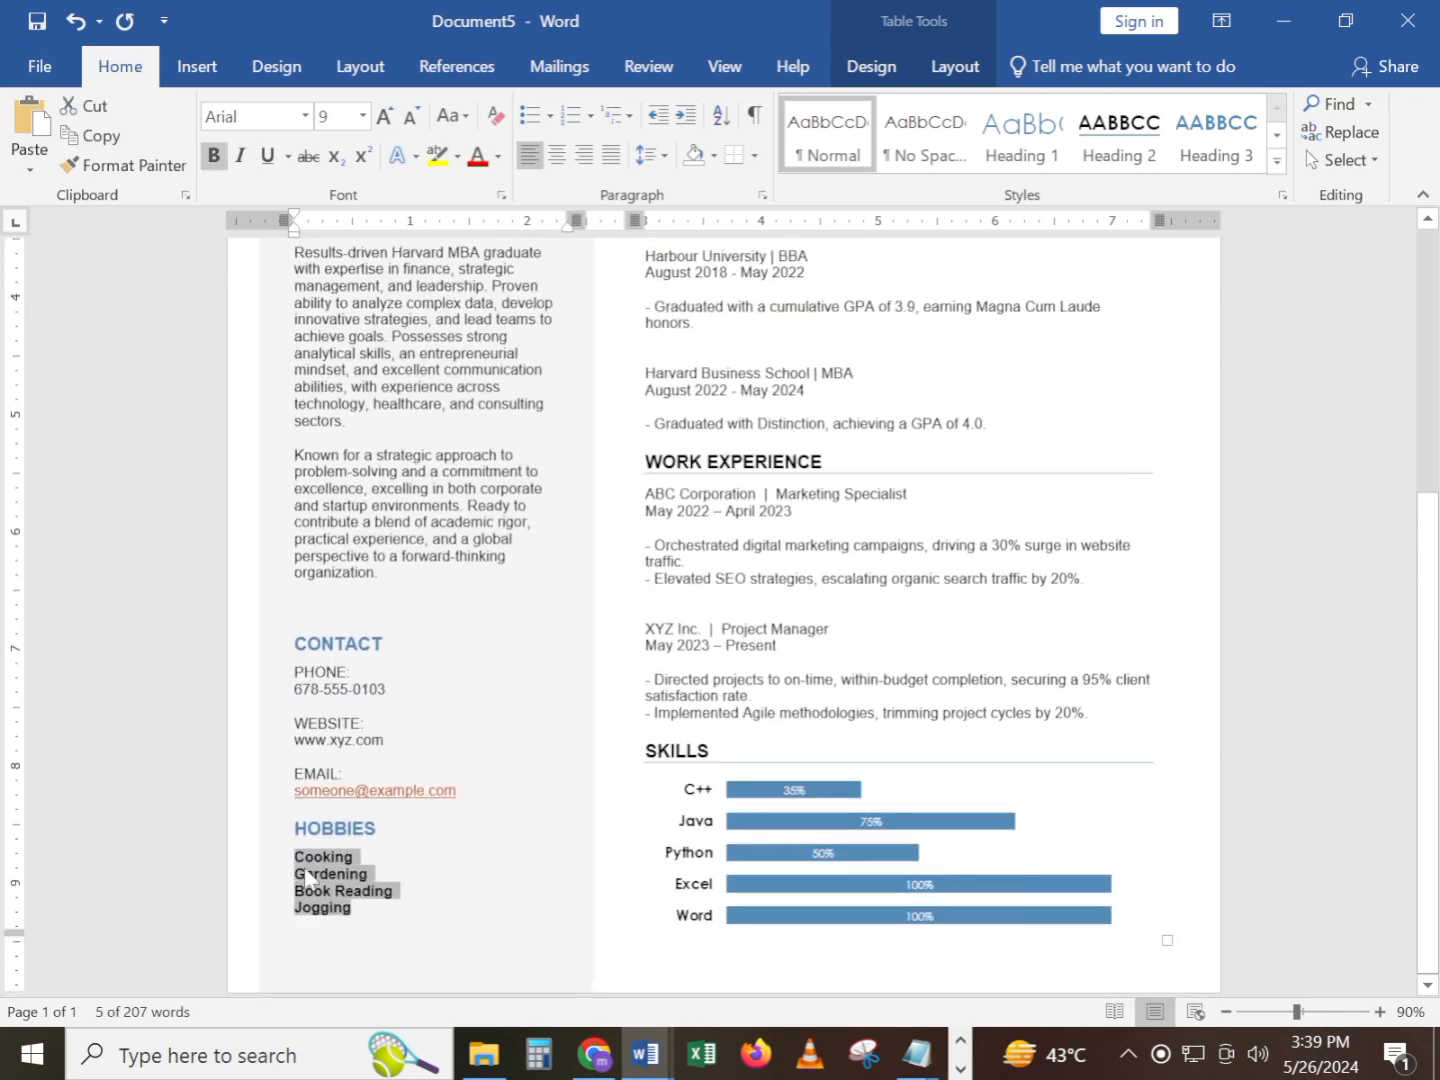
click(550, 116)
click(871, 193)
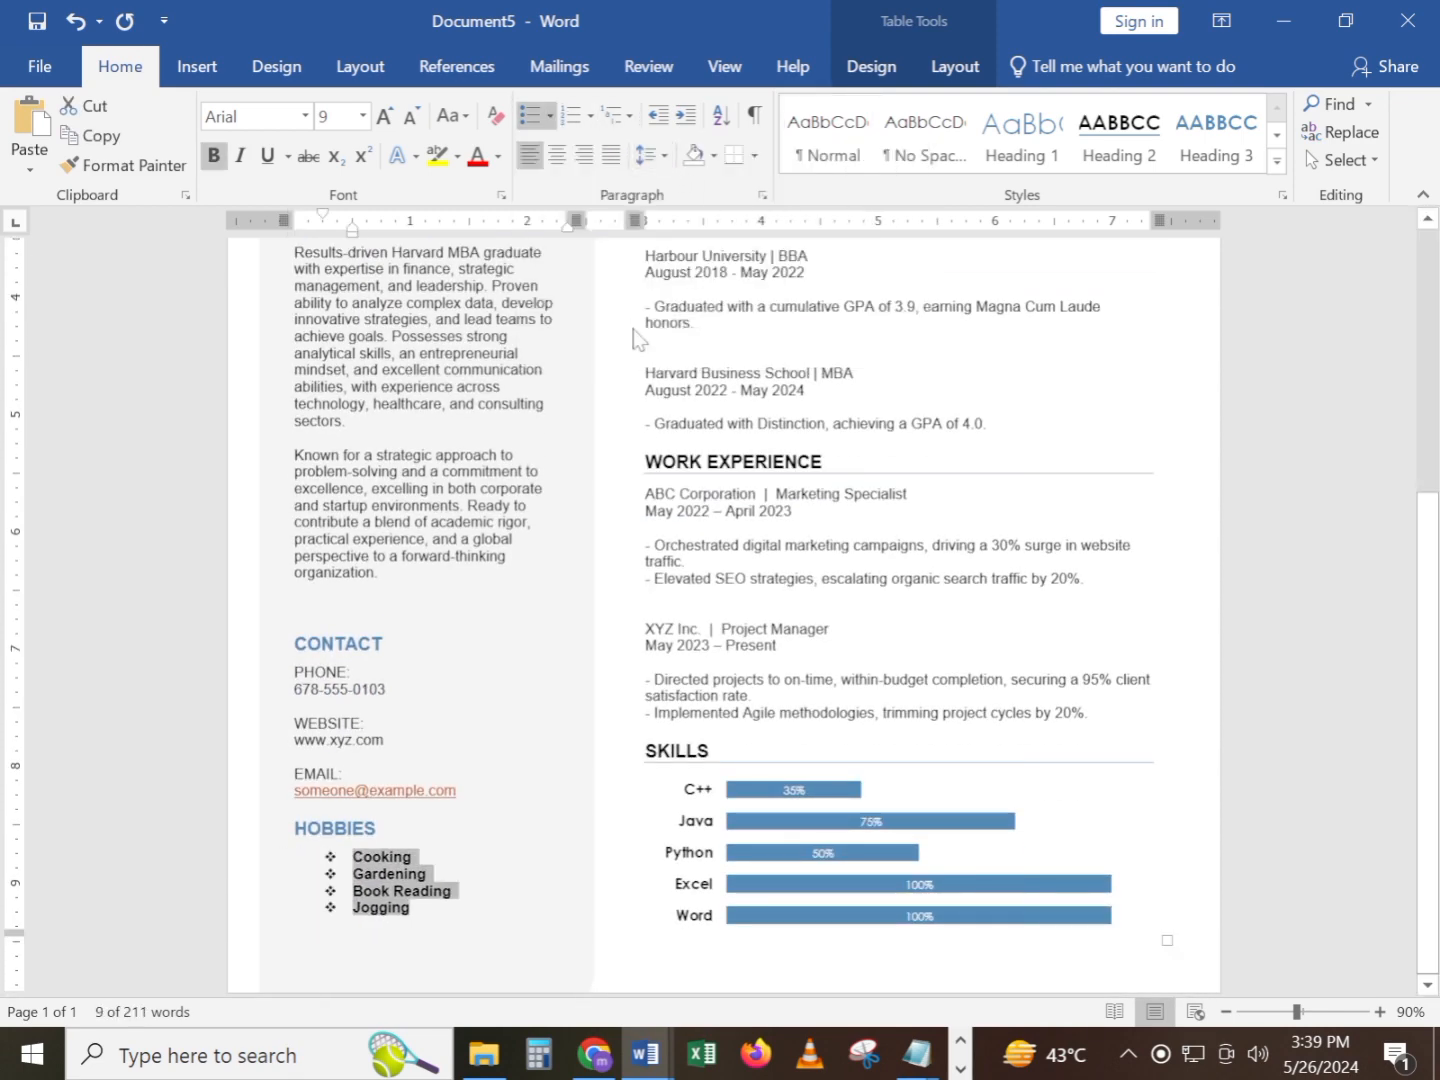
click(664, 156)
click(672, 236)
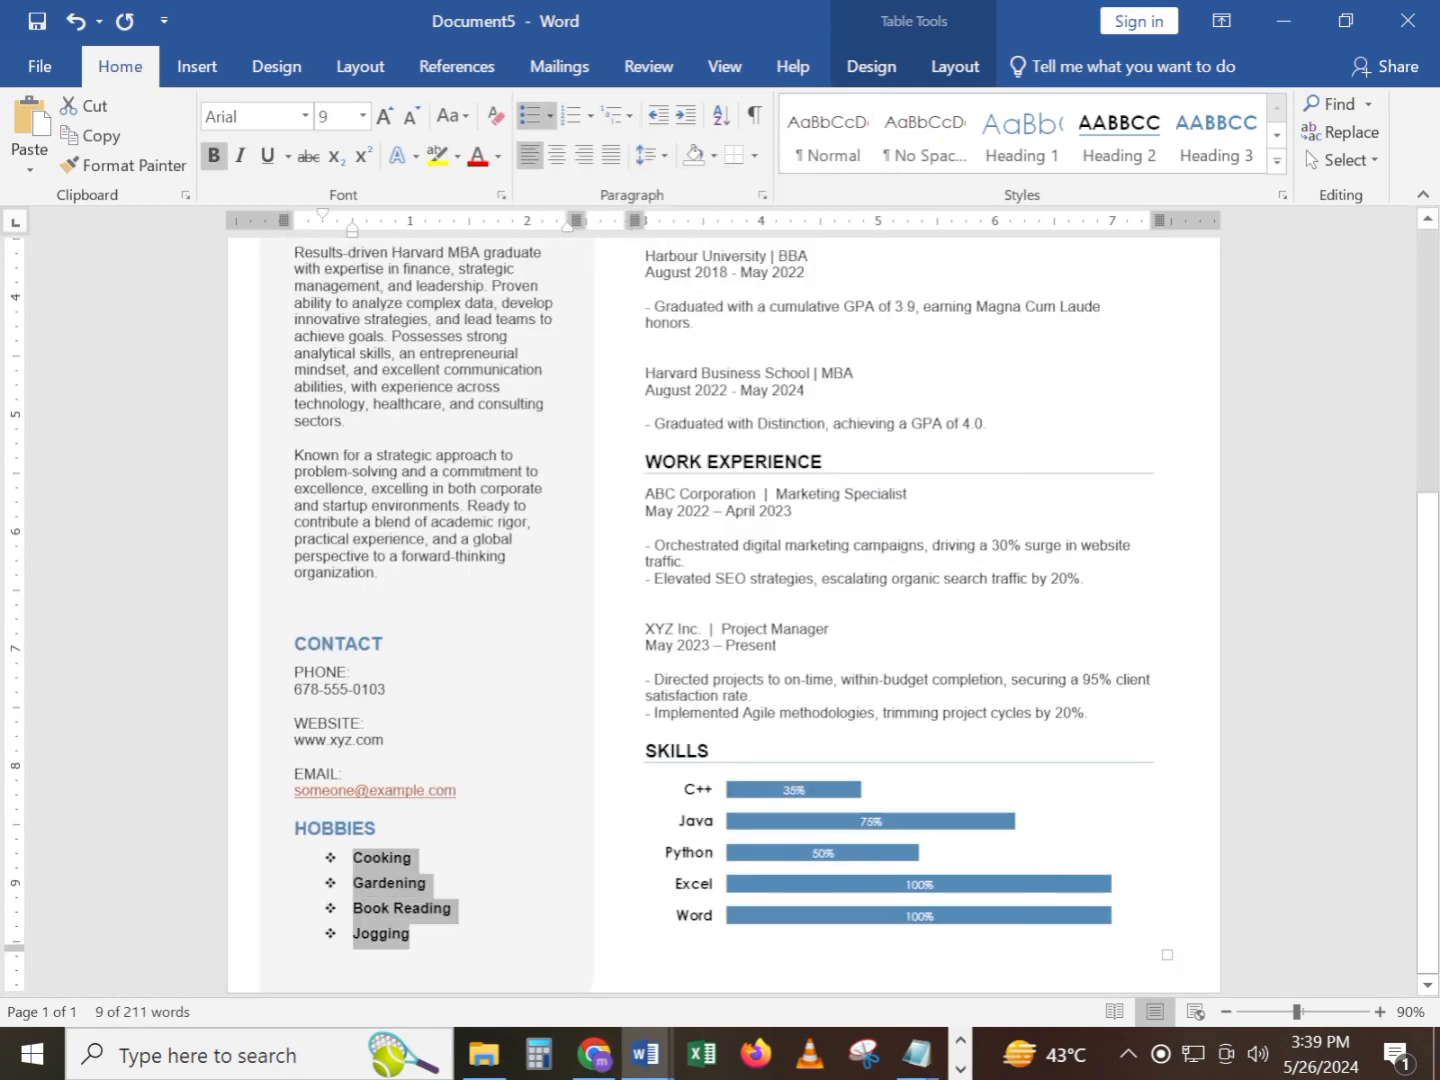
click(783, 628)
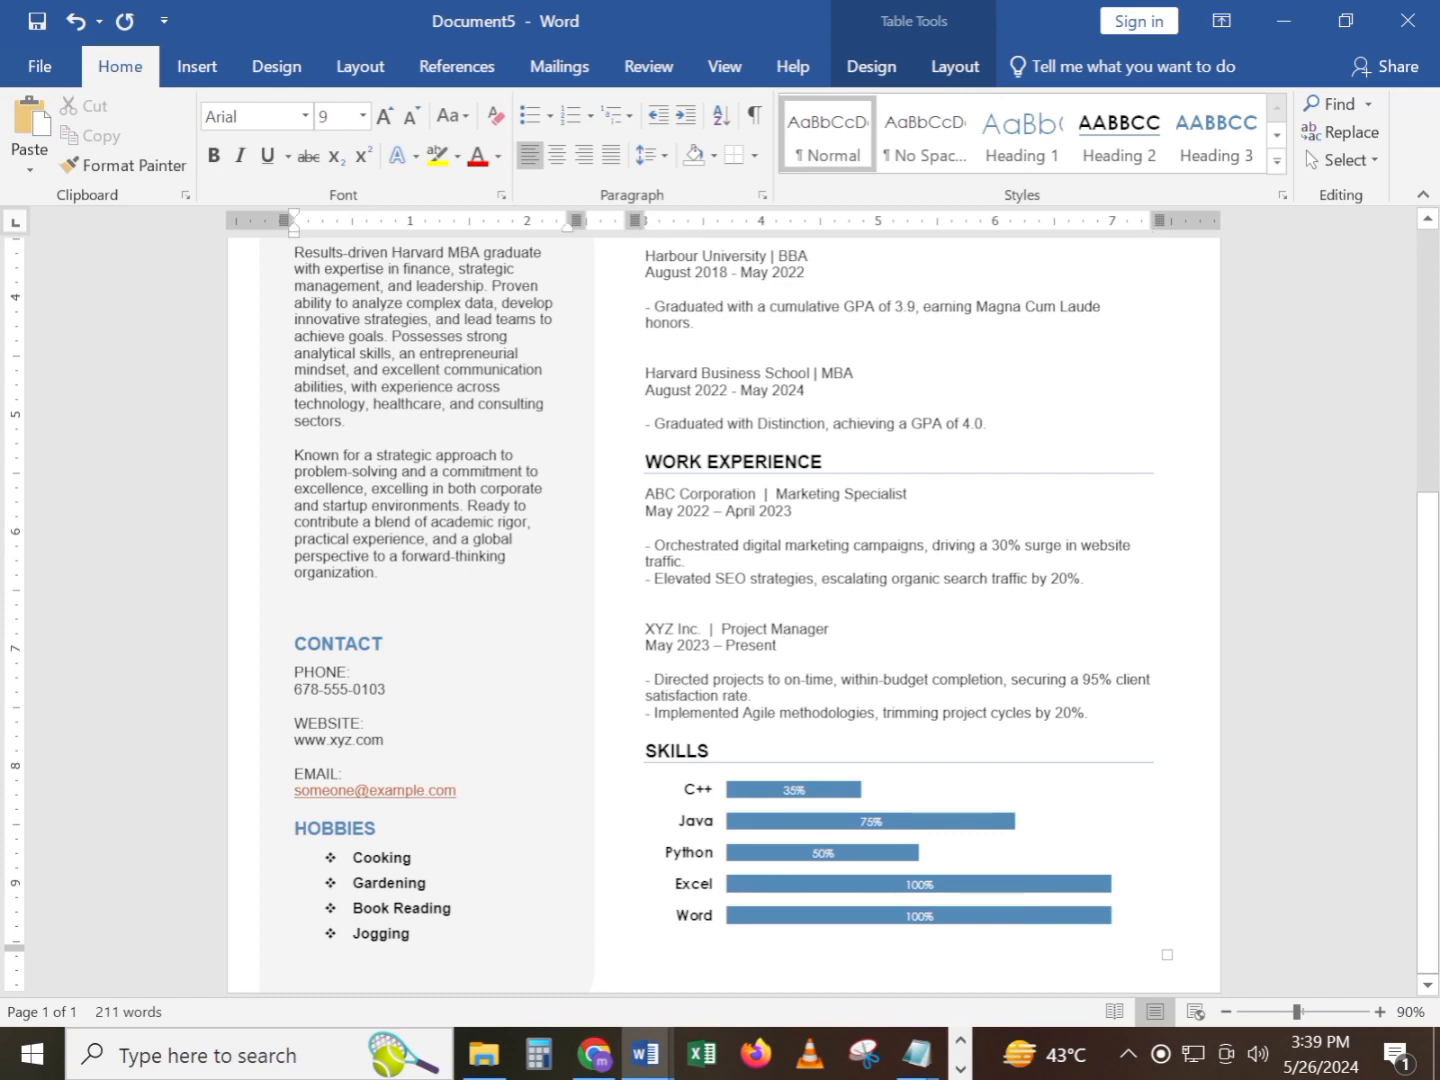
Replace the circular profile photo by filling its shape with the picture Passport Photo-9.jpg from the Pictures folder
scroll(641, 555, up, 2)
scroll(640, 555, down, 3)
scroll(640, 554, up, 1)
scroll(640, 555, down, 1)
scroll(640, 554, up, 3)
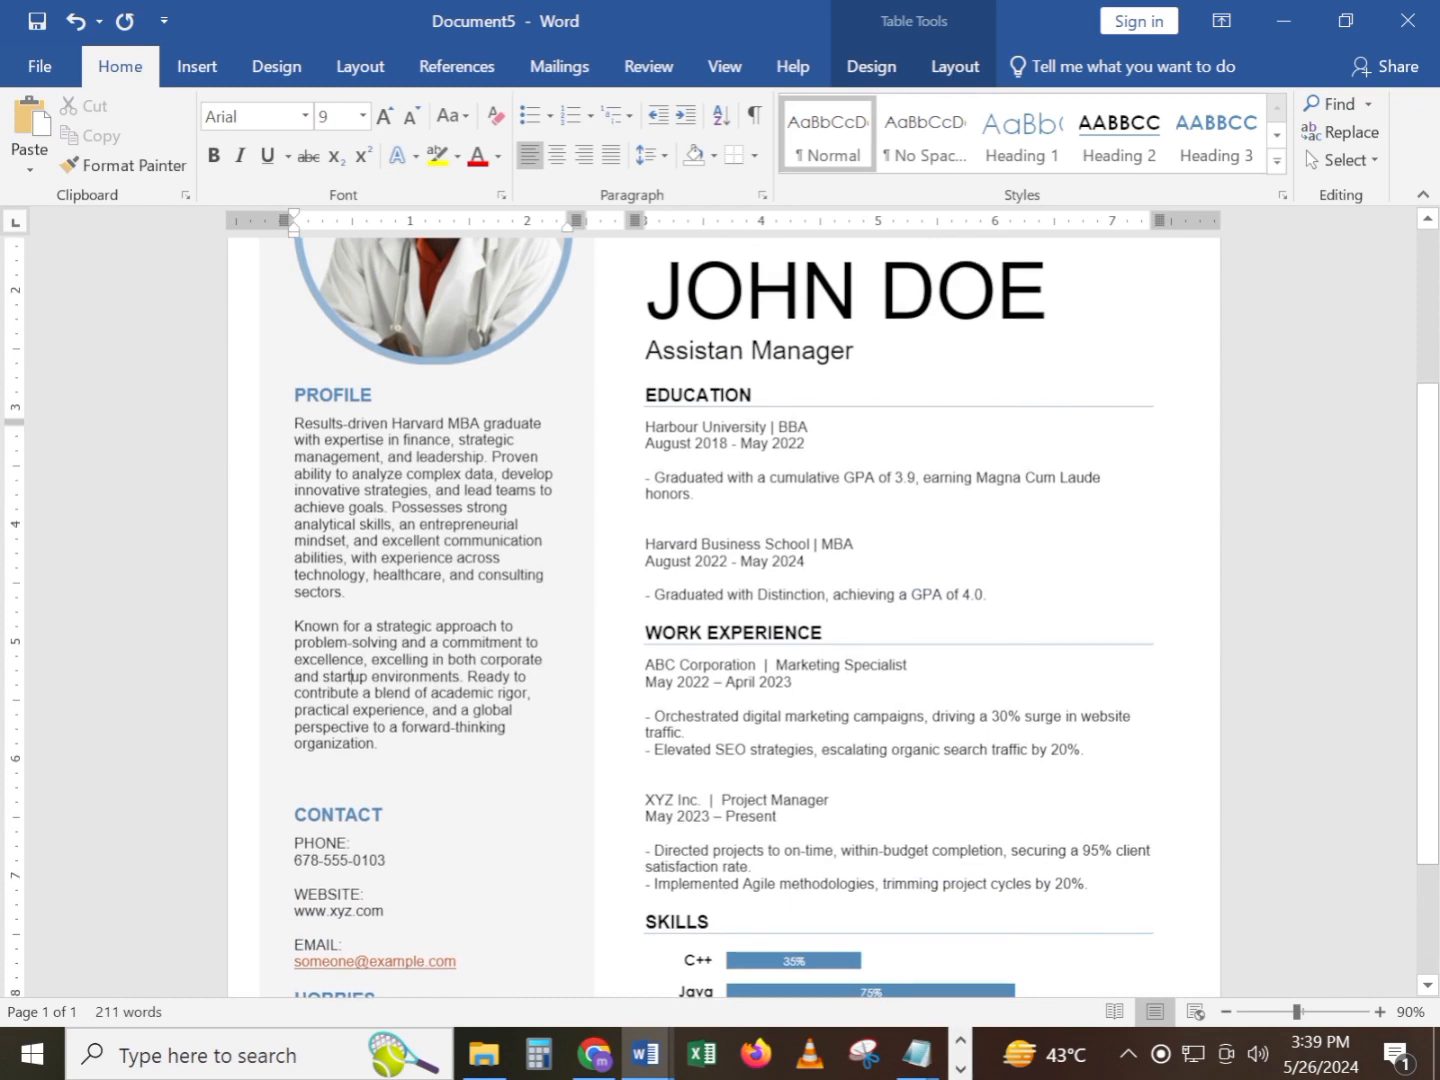
scroll(640, 555, up, 4)
click(441, 447)
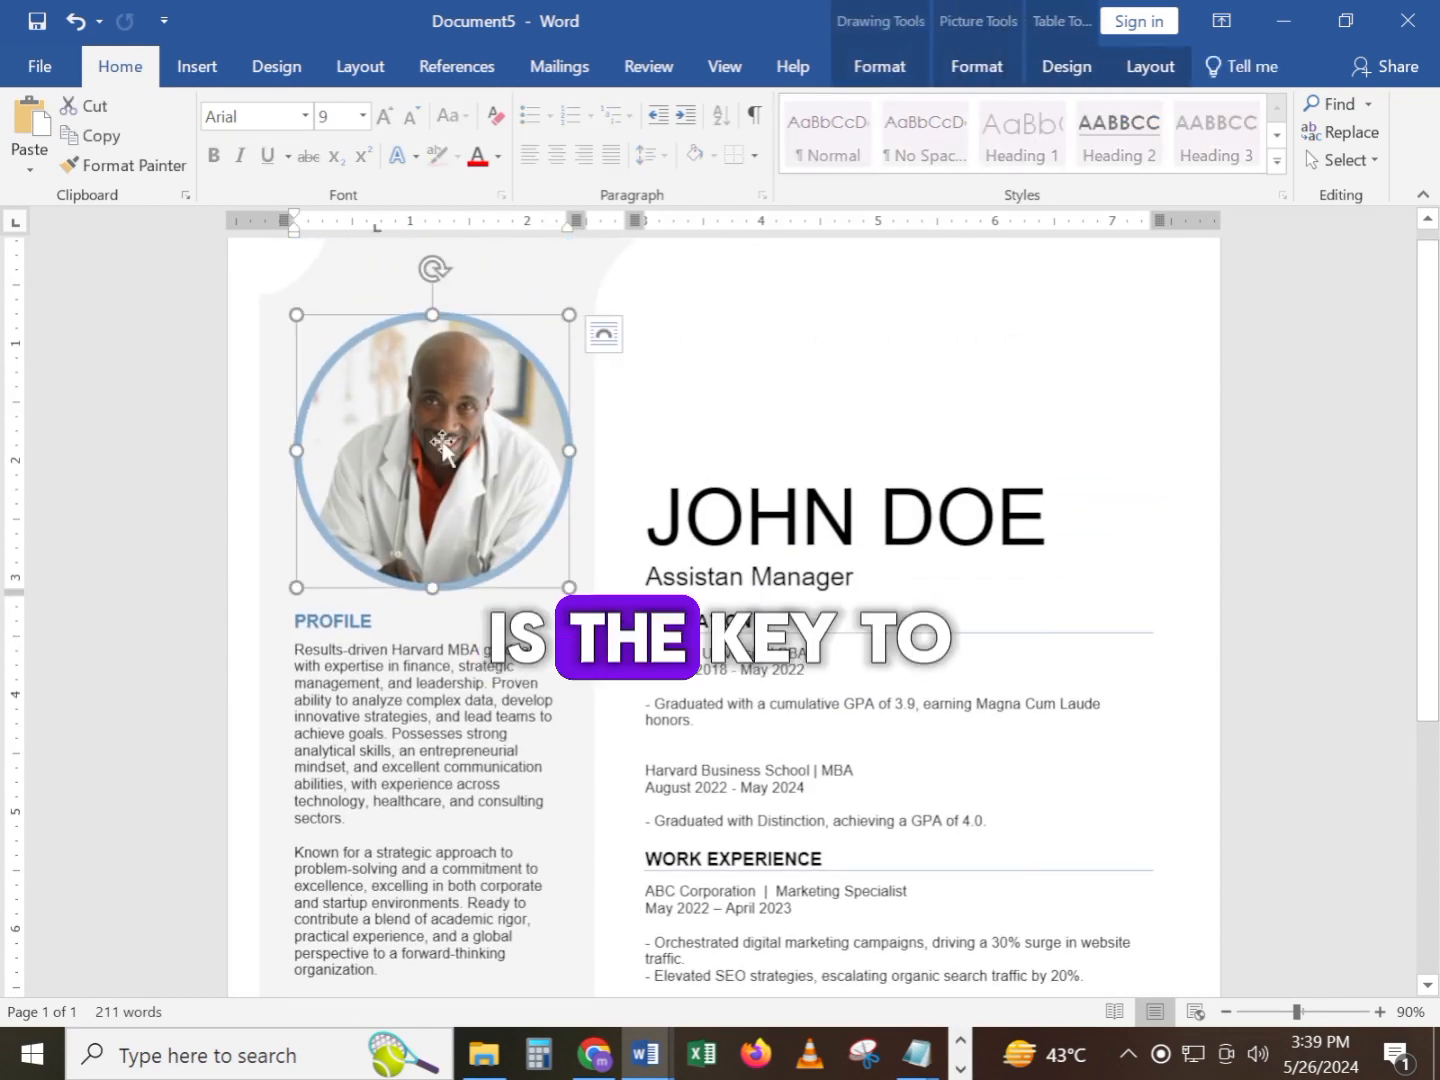
click(462, 110)
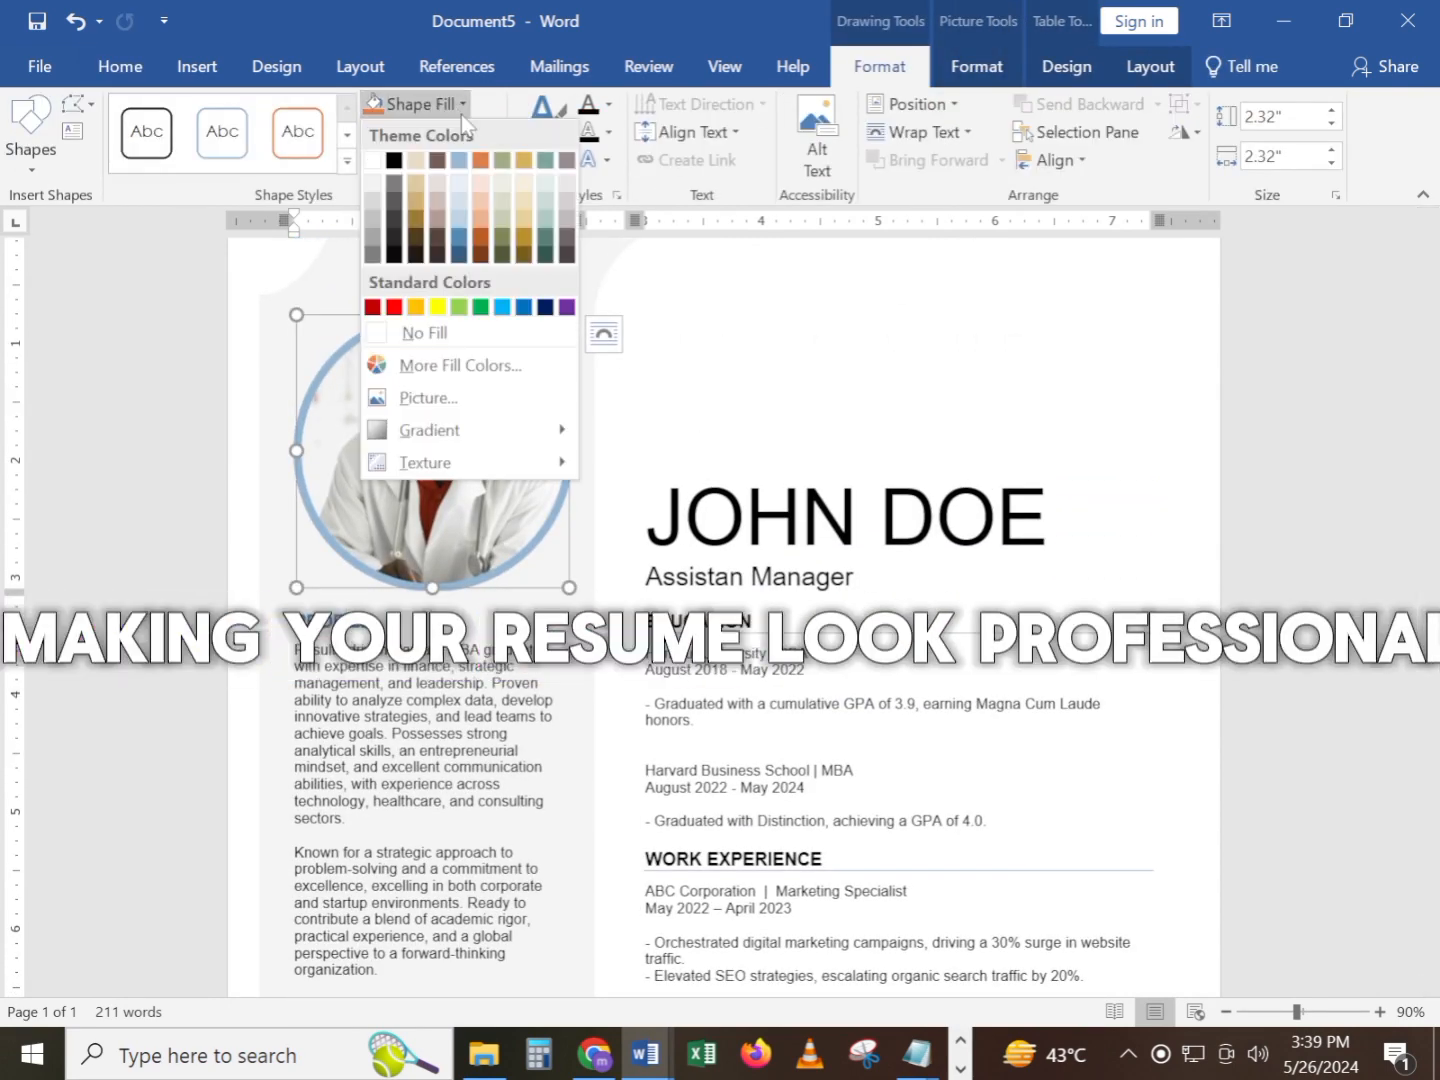
click(443, 400)
click(426, 481)
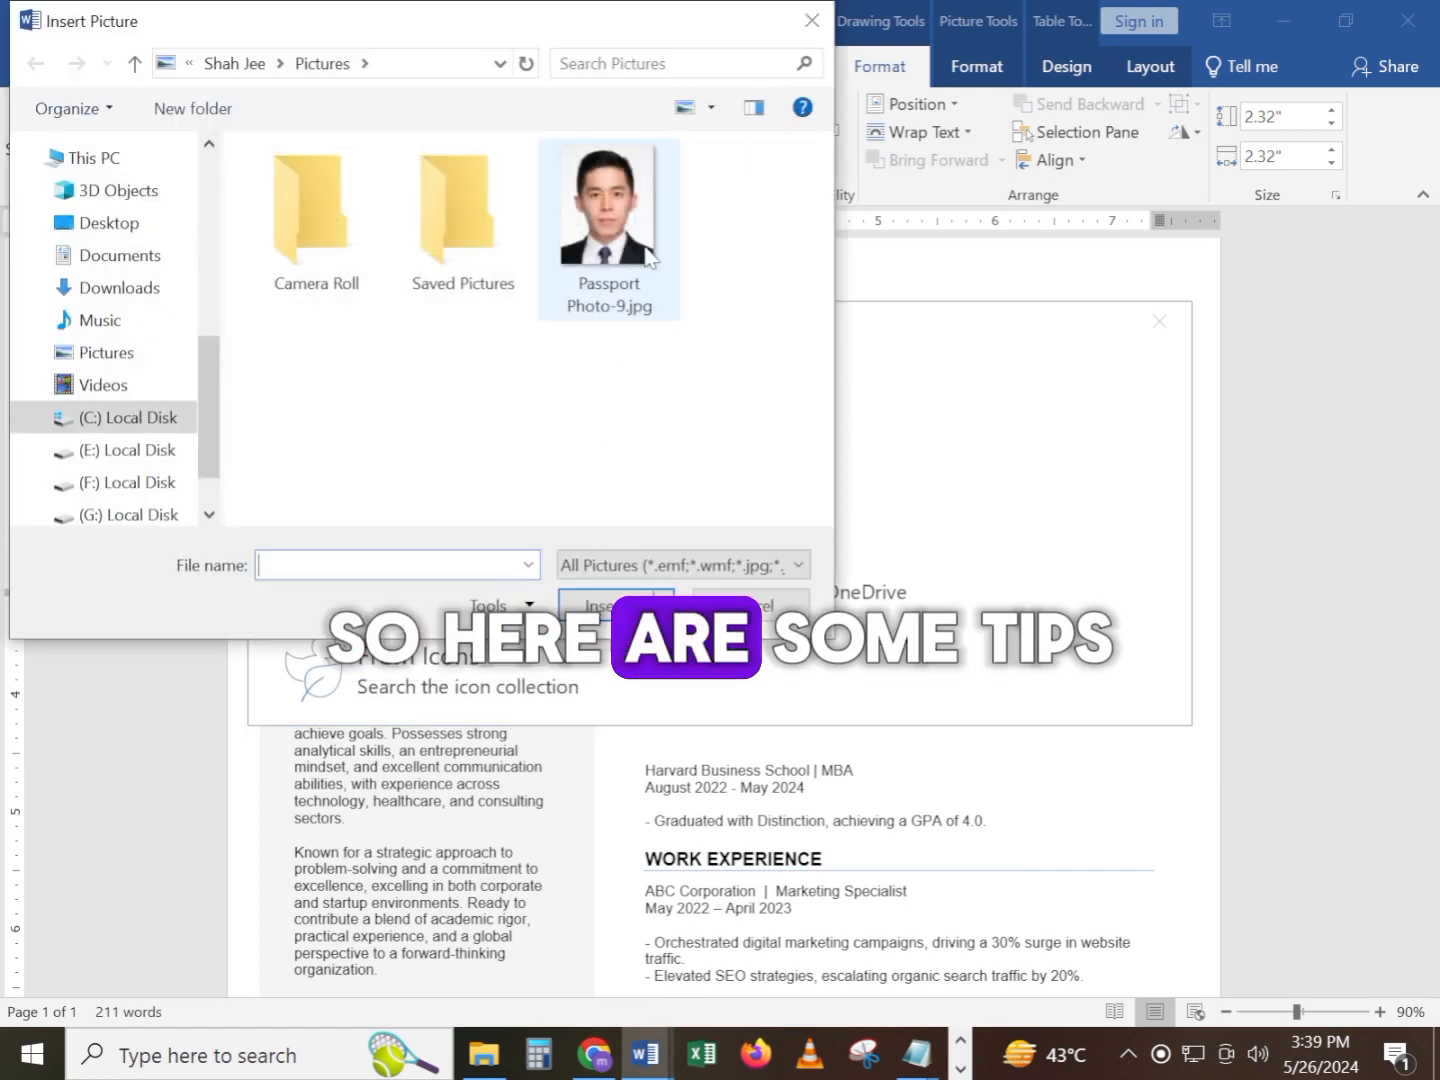
click(607, 229)
click(603, 603)
click(935, 440)
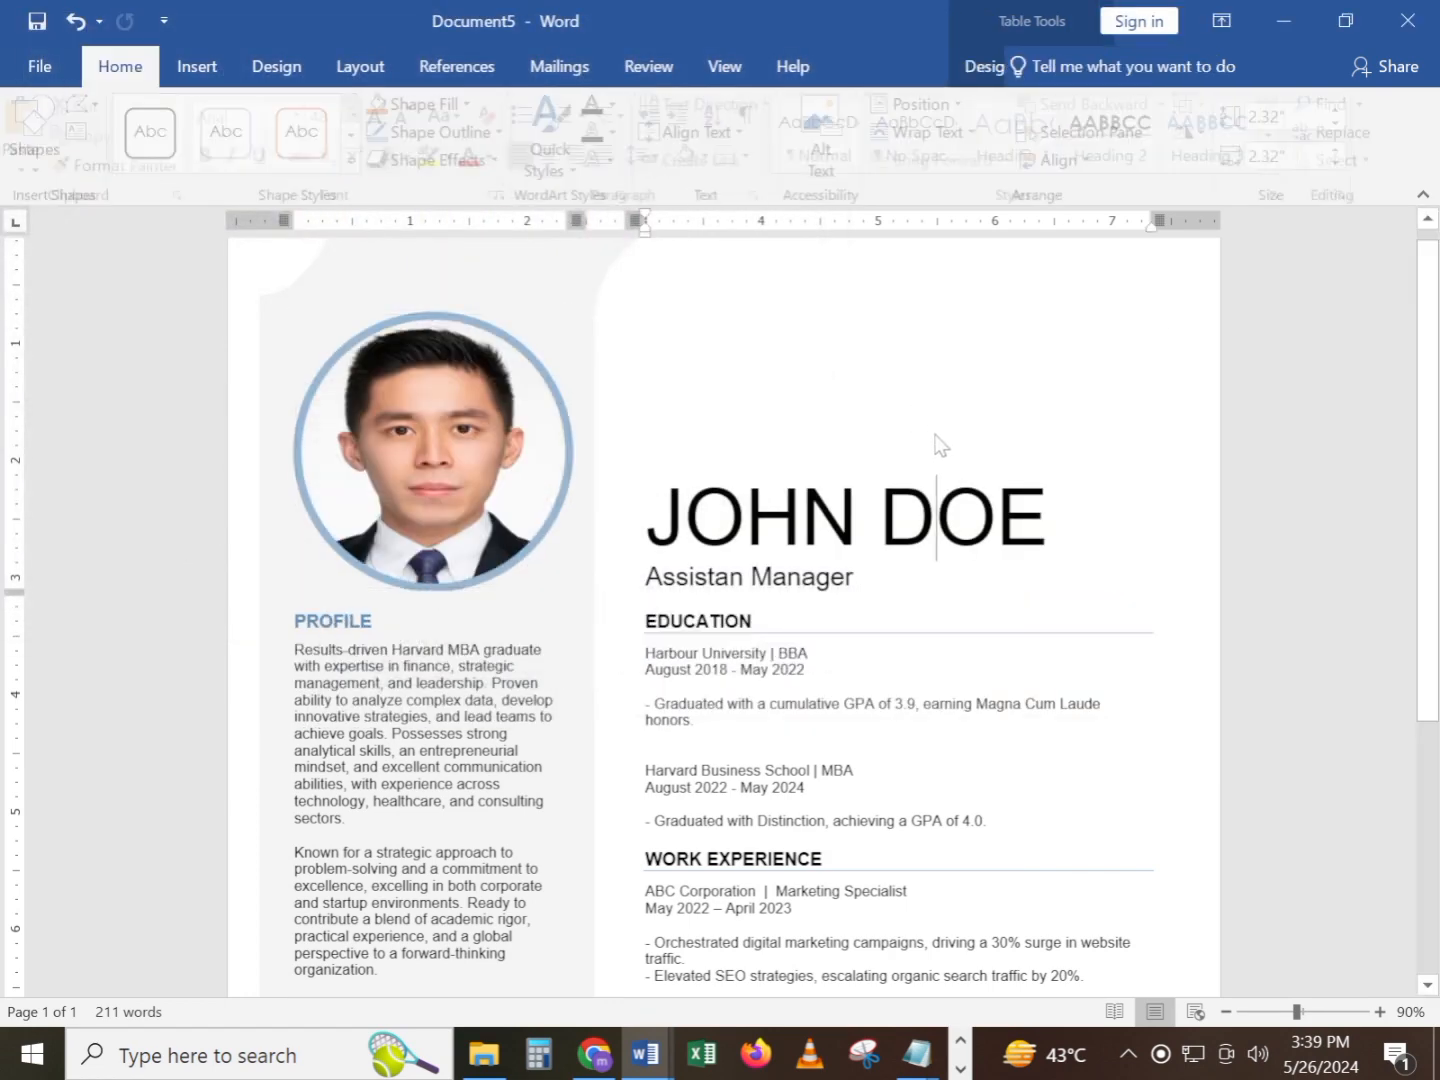
scroll(723, 617, down, 2)
drag(386, 800, 293, 495)
click(838, 650)
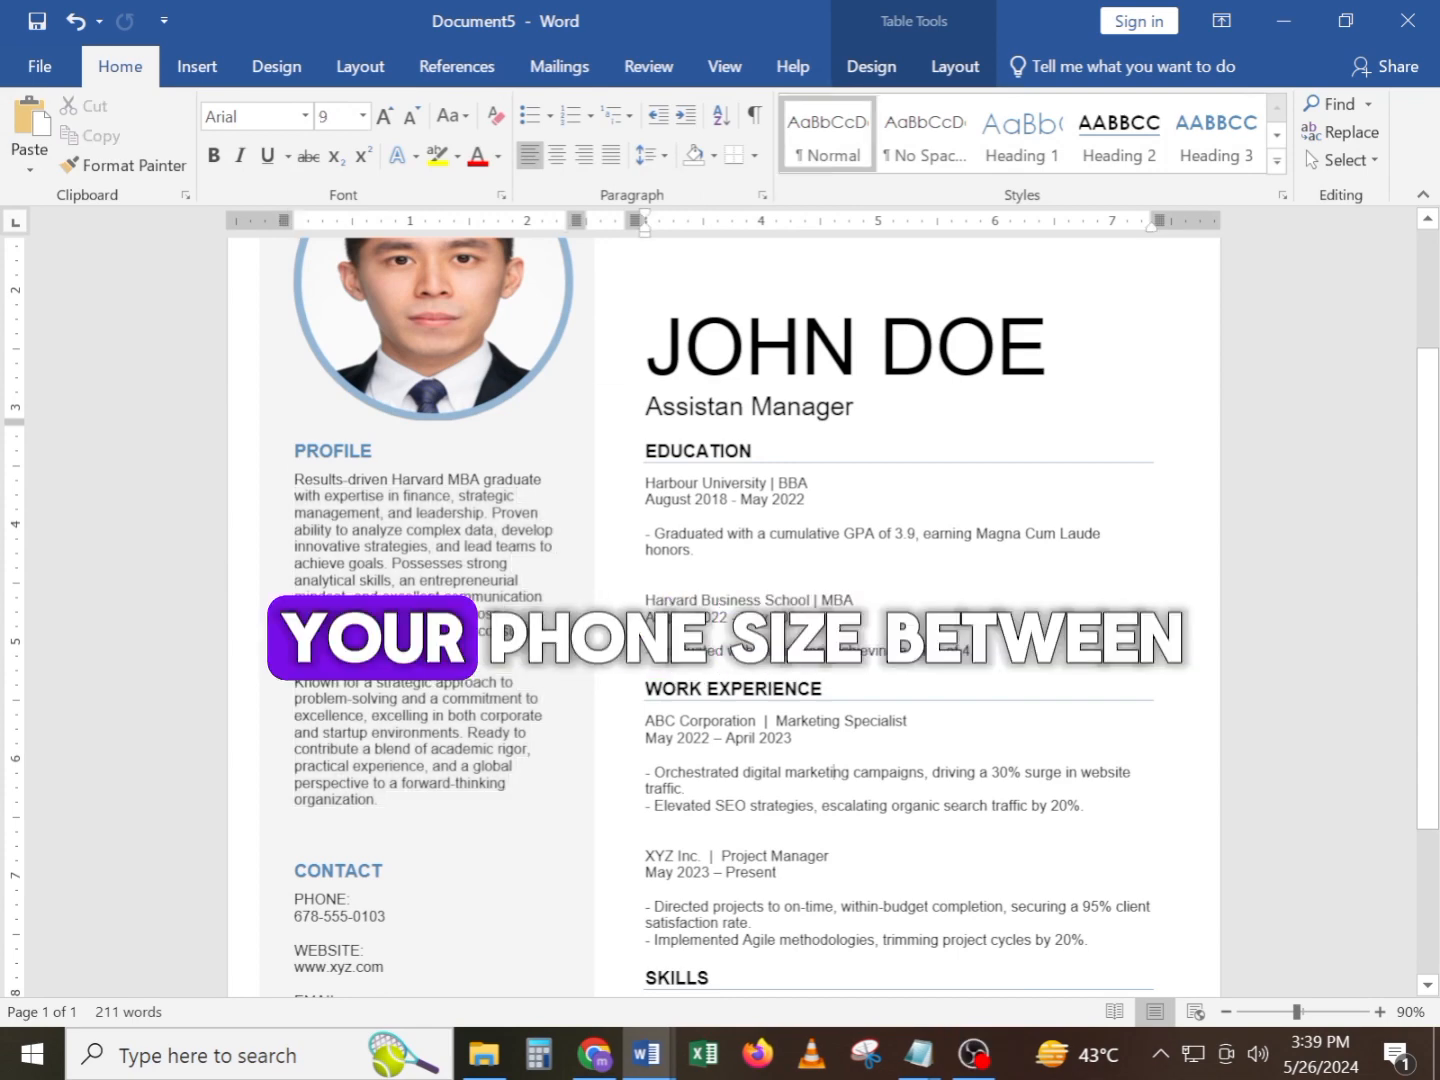
scroll(836, 810, down, 4)
scroll(966, 916, up, 4)
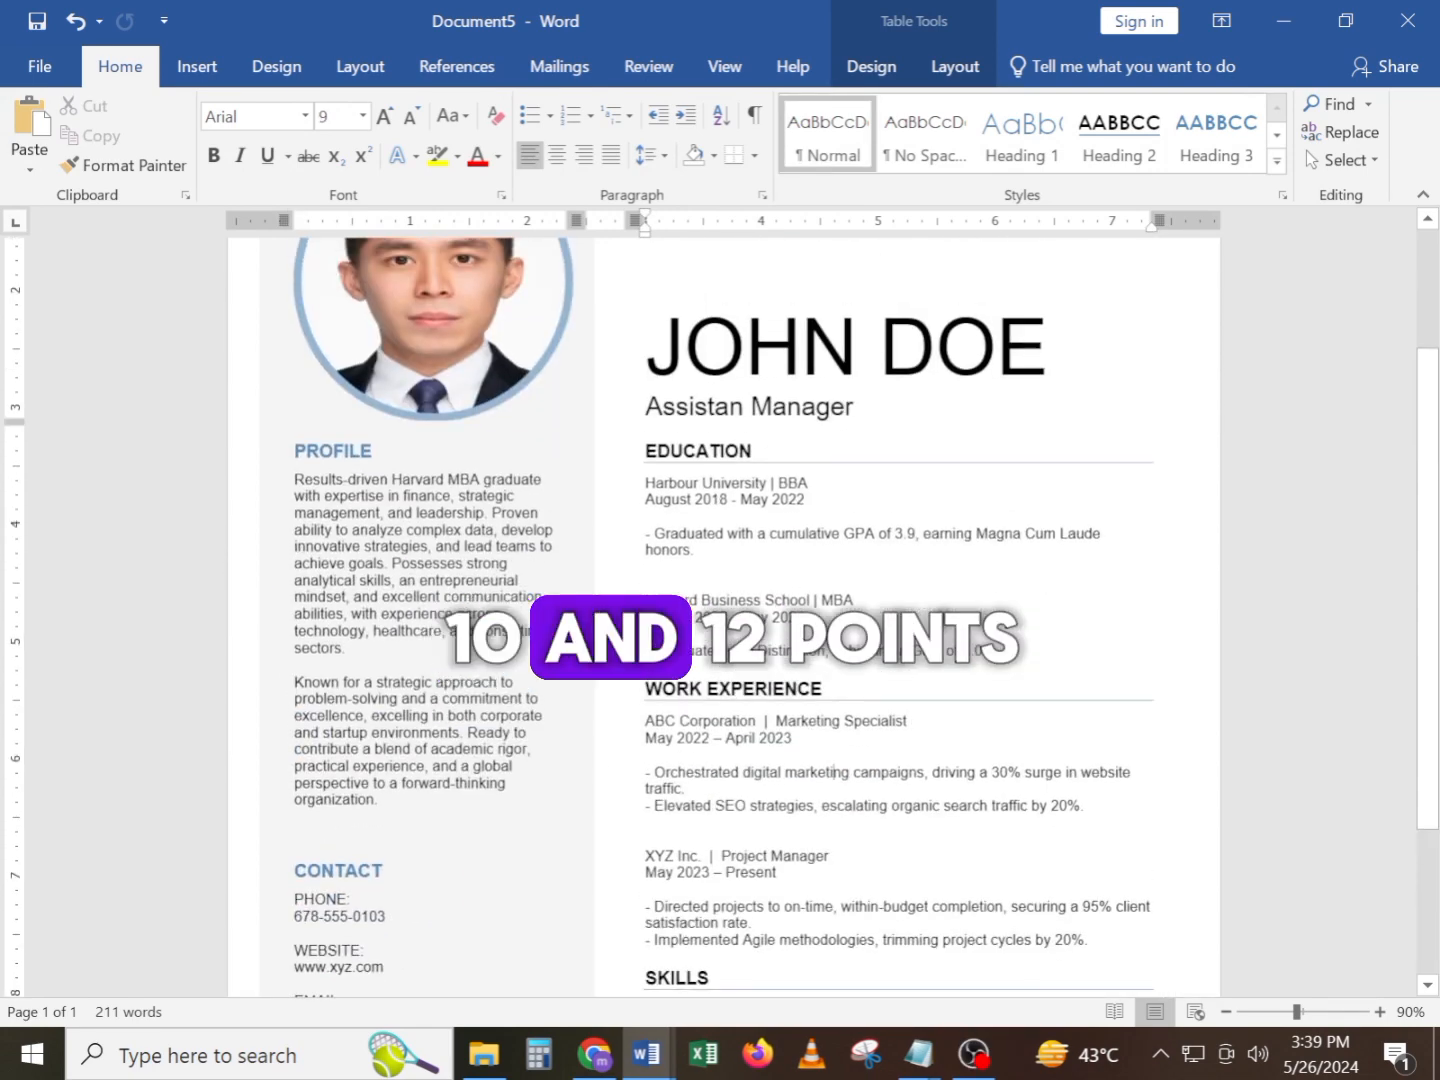
drag(378, 800, 283, 483)
click(367, 632)
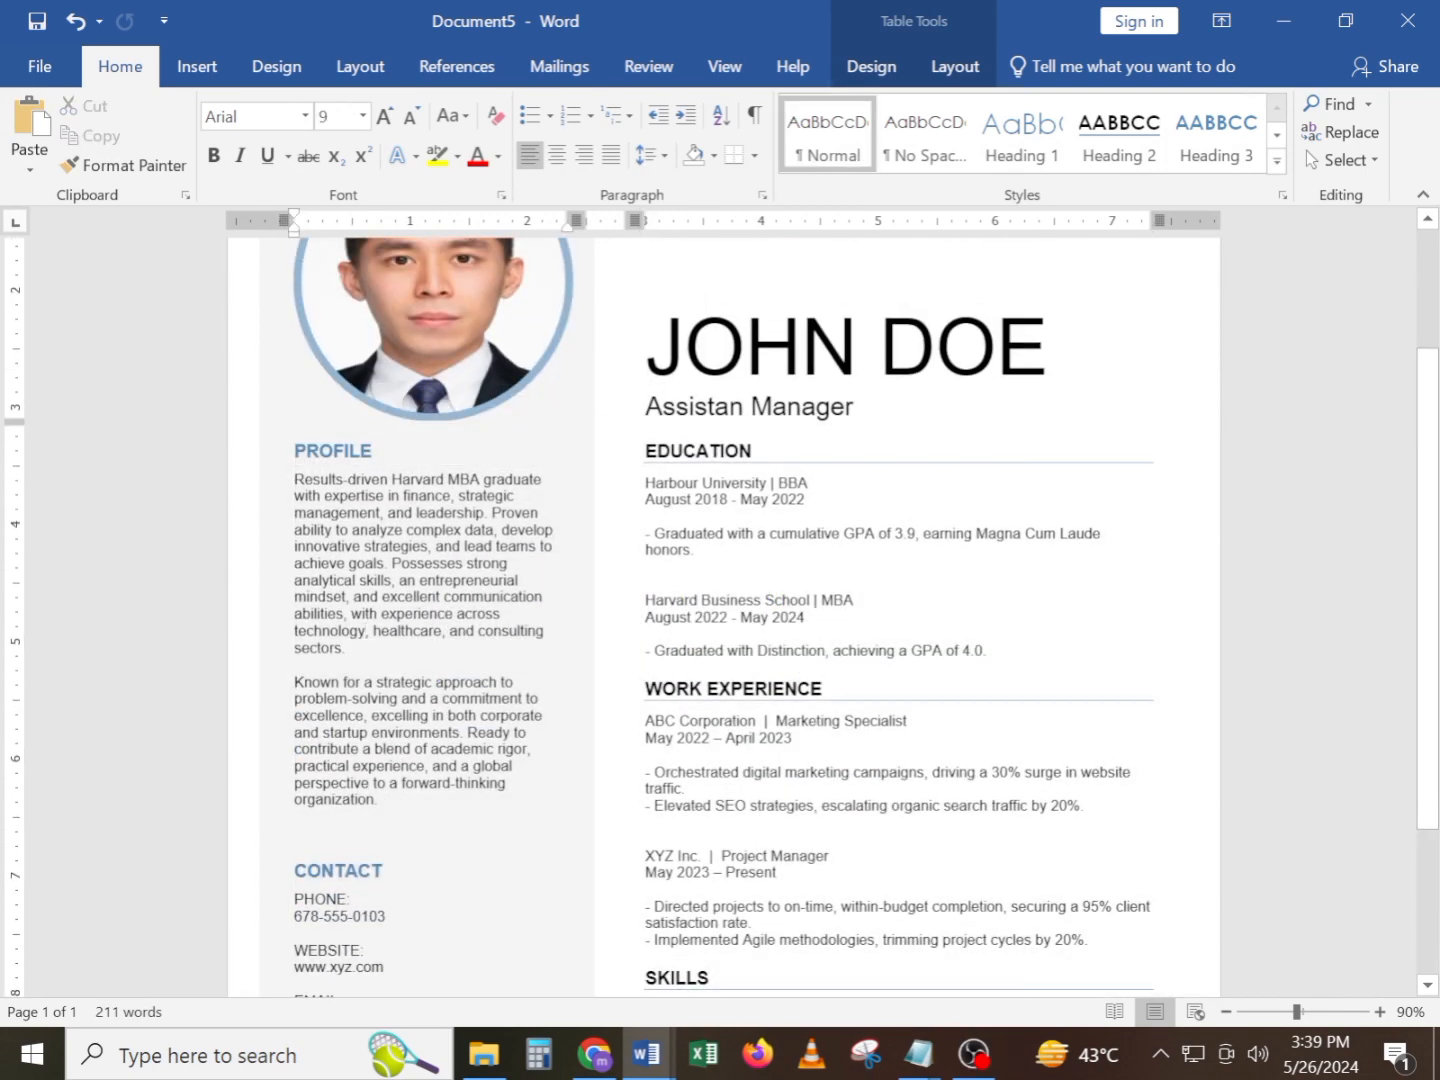
Try to change the font size of the Profile paragraphs
drag(378, 801, 293, 481)
click(364, 117)
click(320, 205)
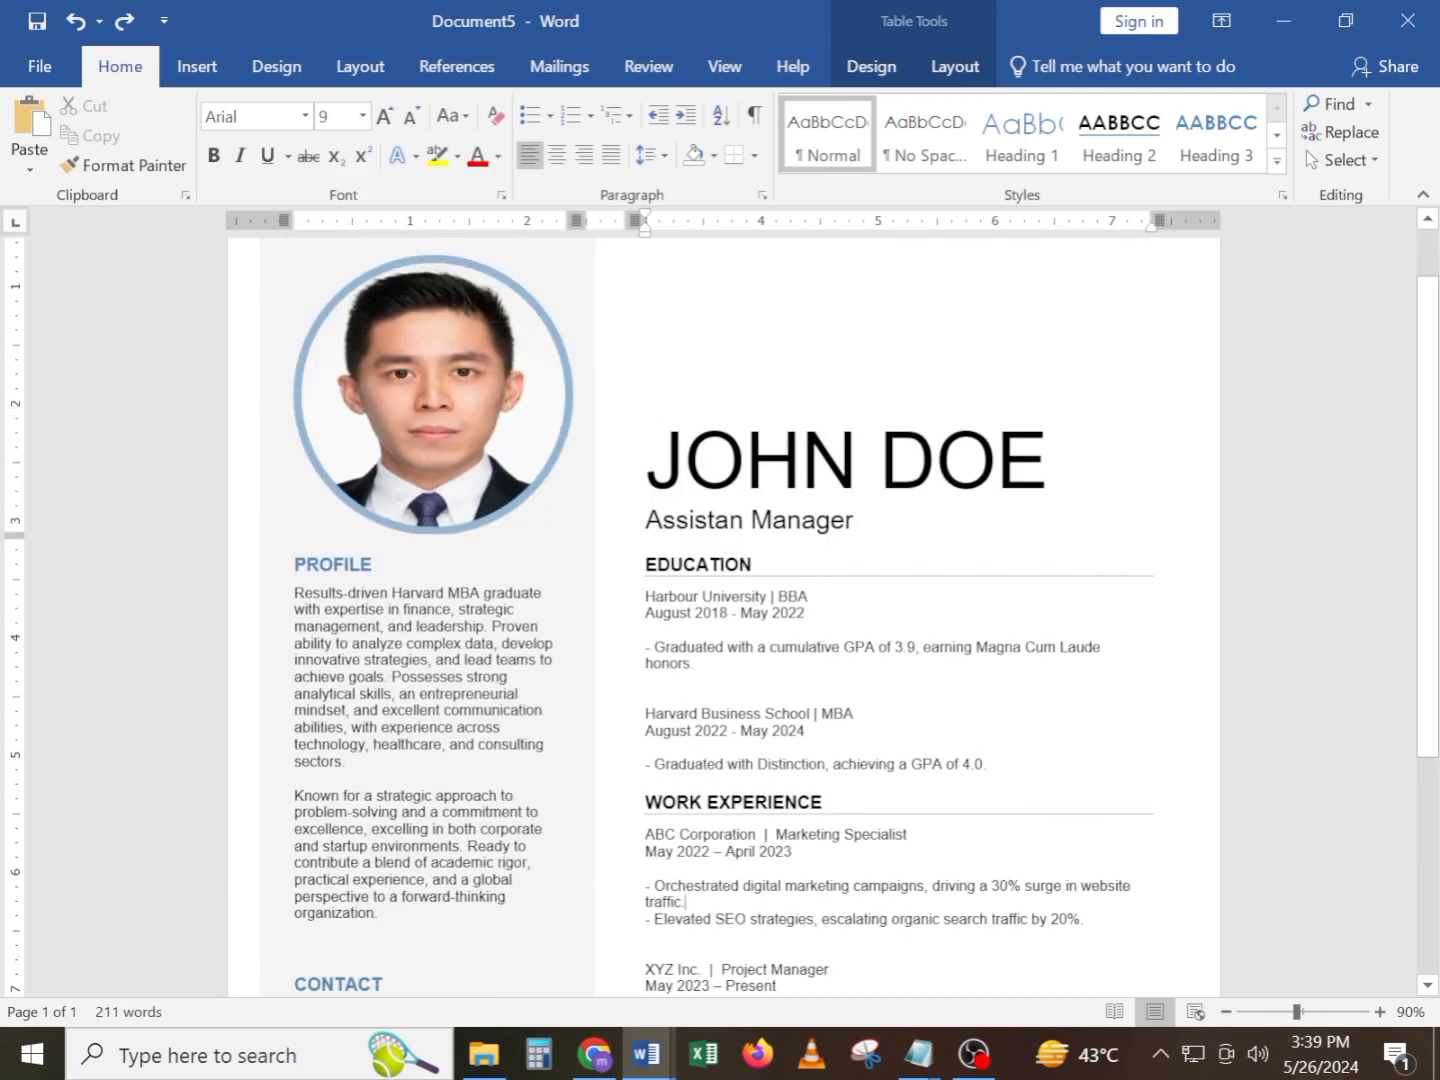
drag(688, 902, 645, 462)
Make the candidate's name and the job title line beneath it bold
click(644, 462)
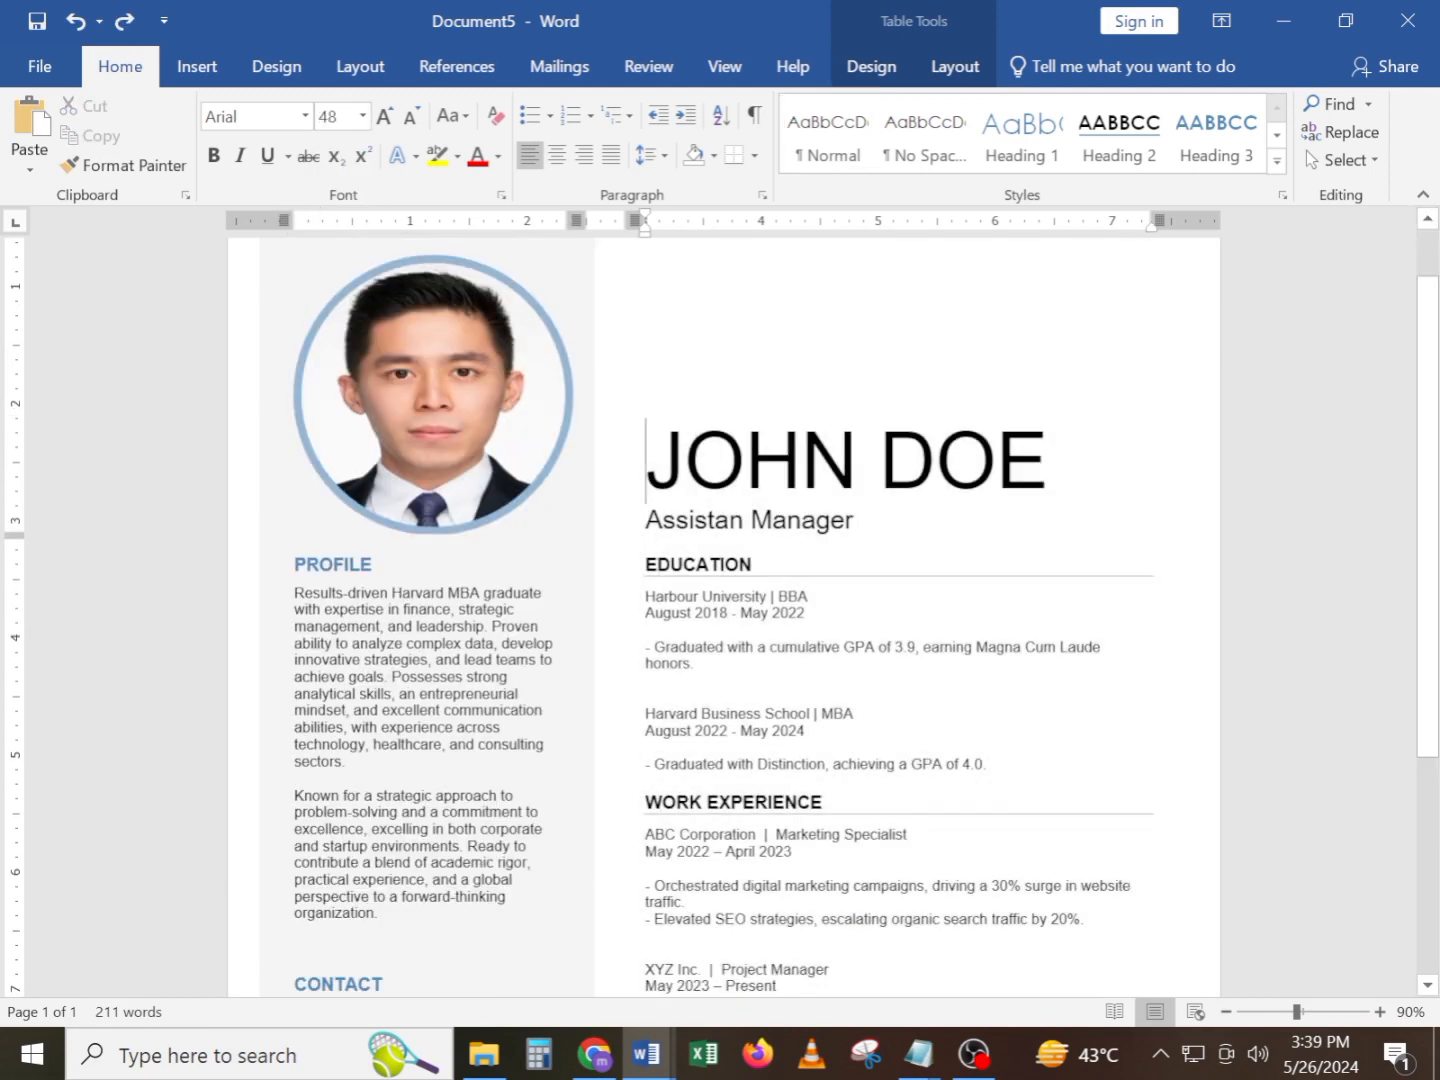
drag(815, 520, 646, 460)
key(ctrl+b)
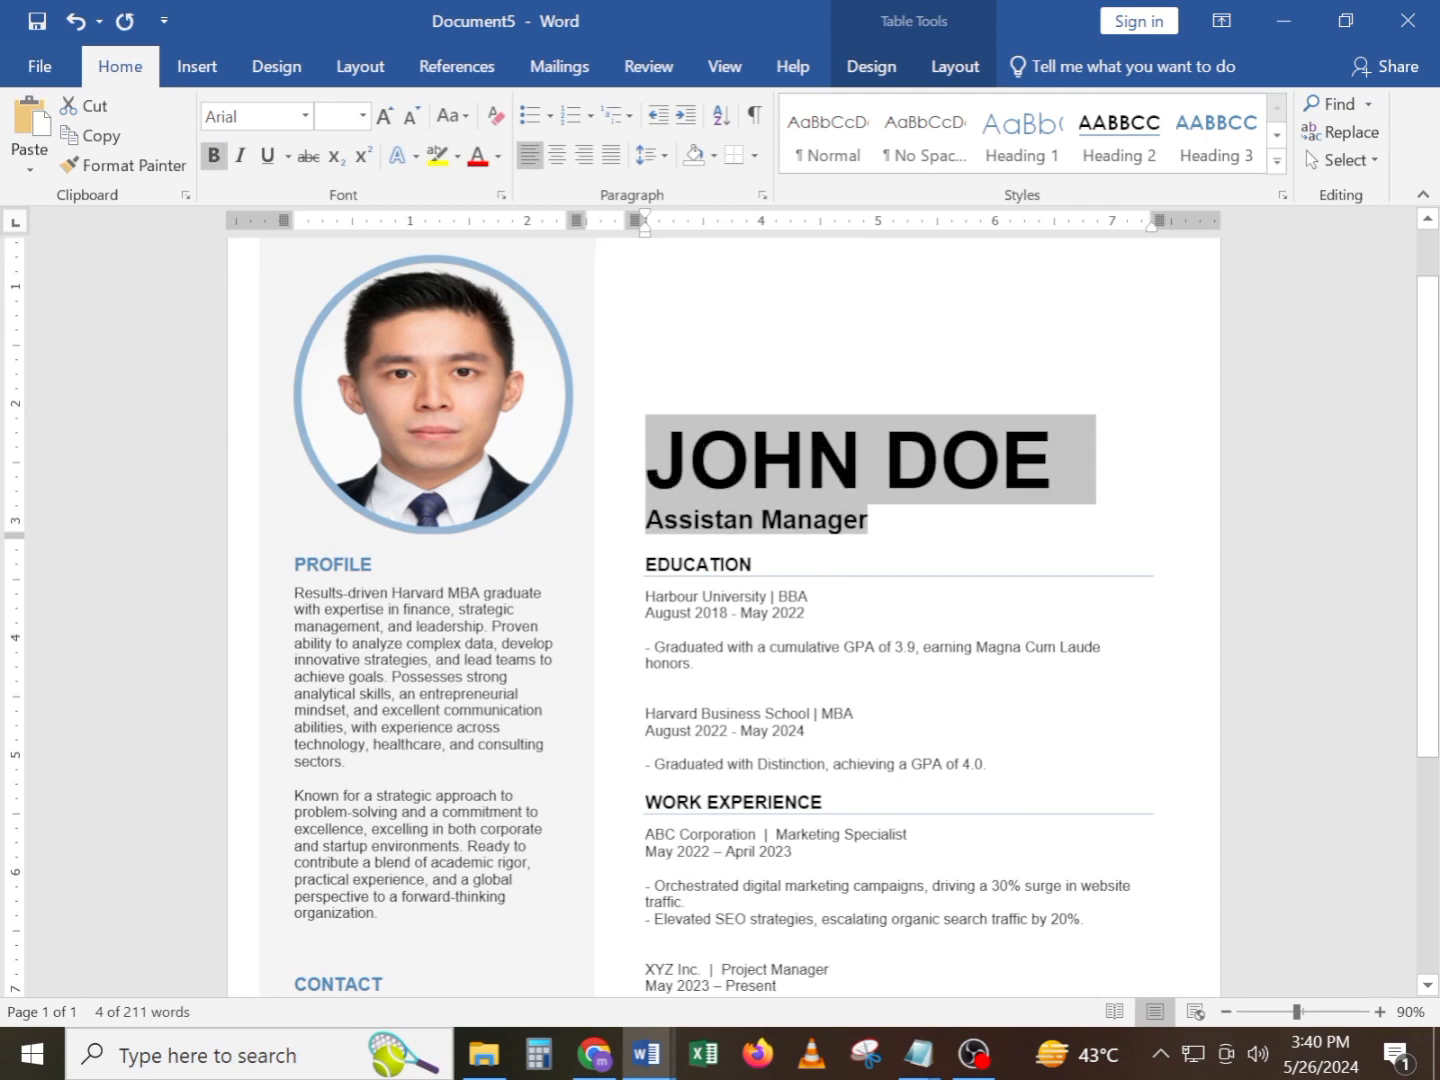
double_click(699, 565)
scroll(591, 693, down, 2)
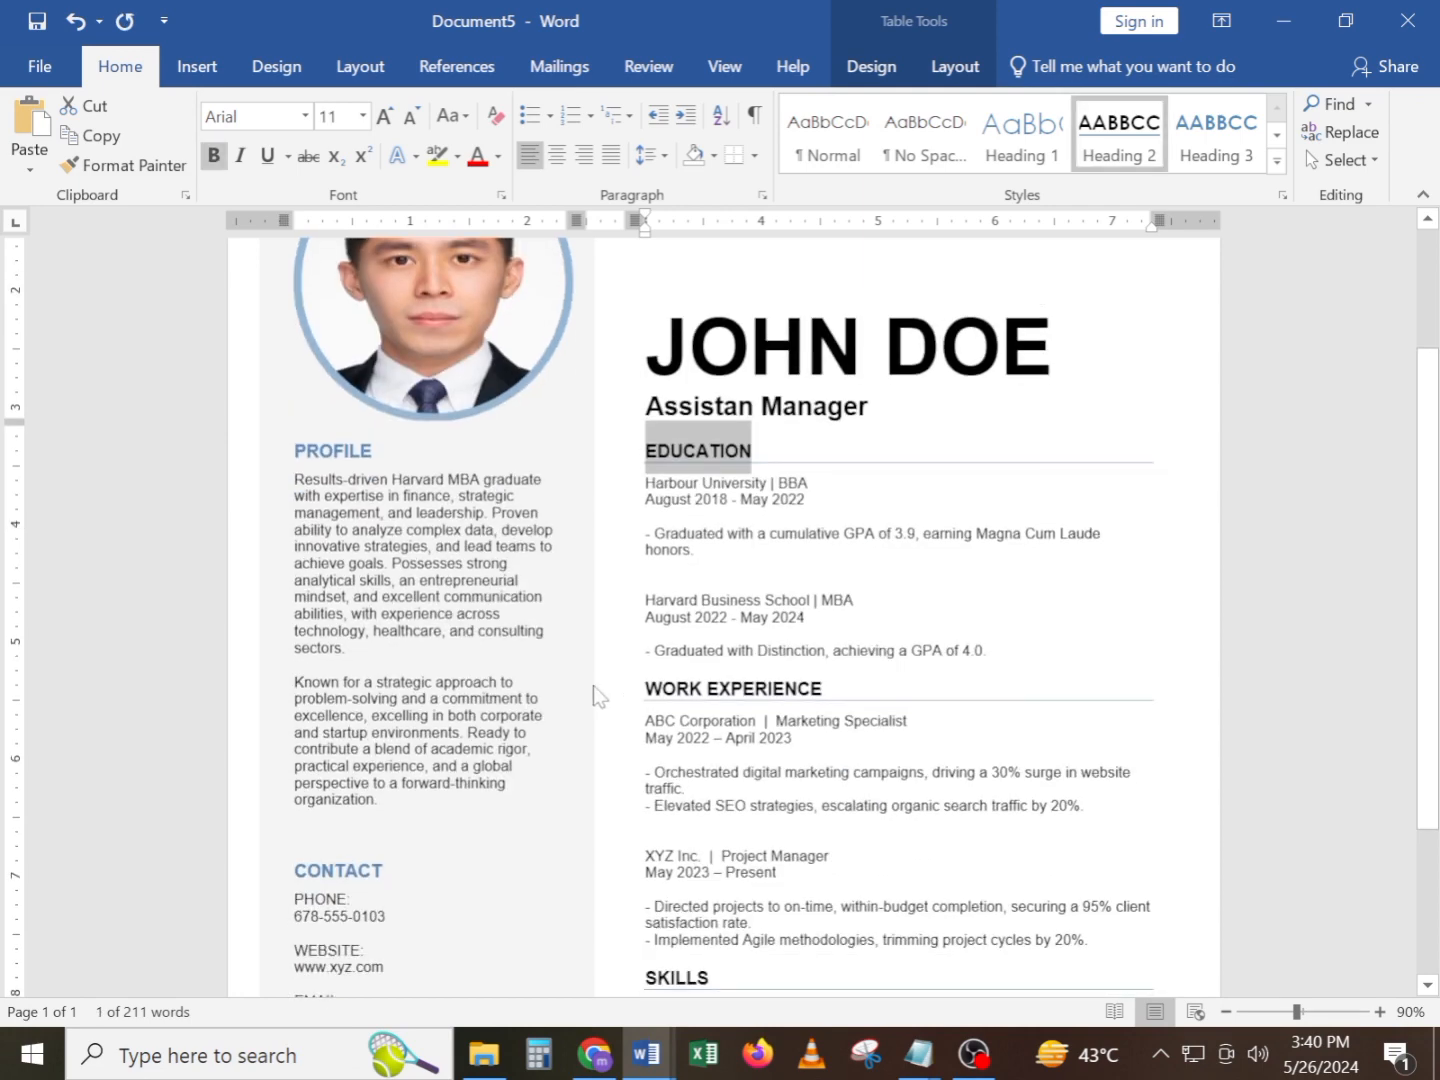
click(592, 693)
double_click(347, 461)
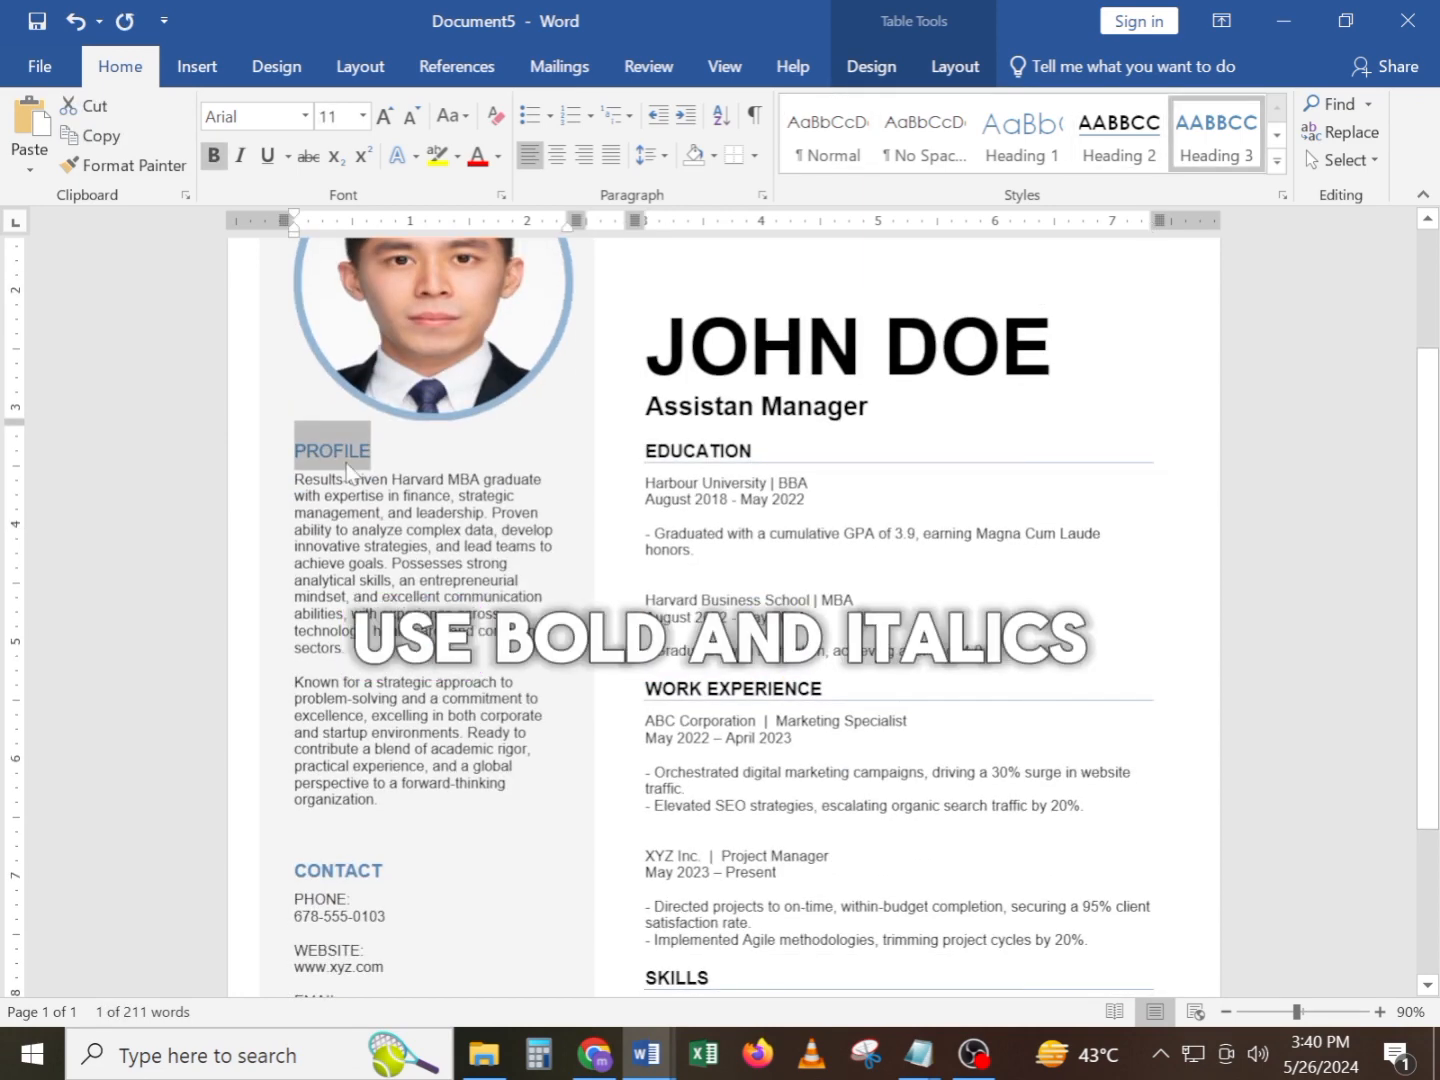
double_click(345, 866)
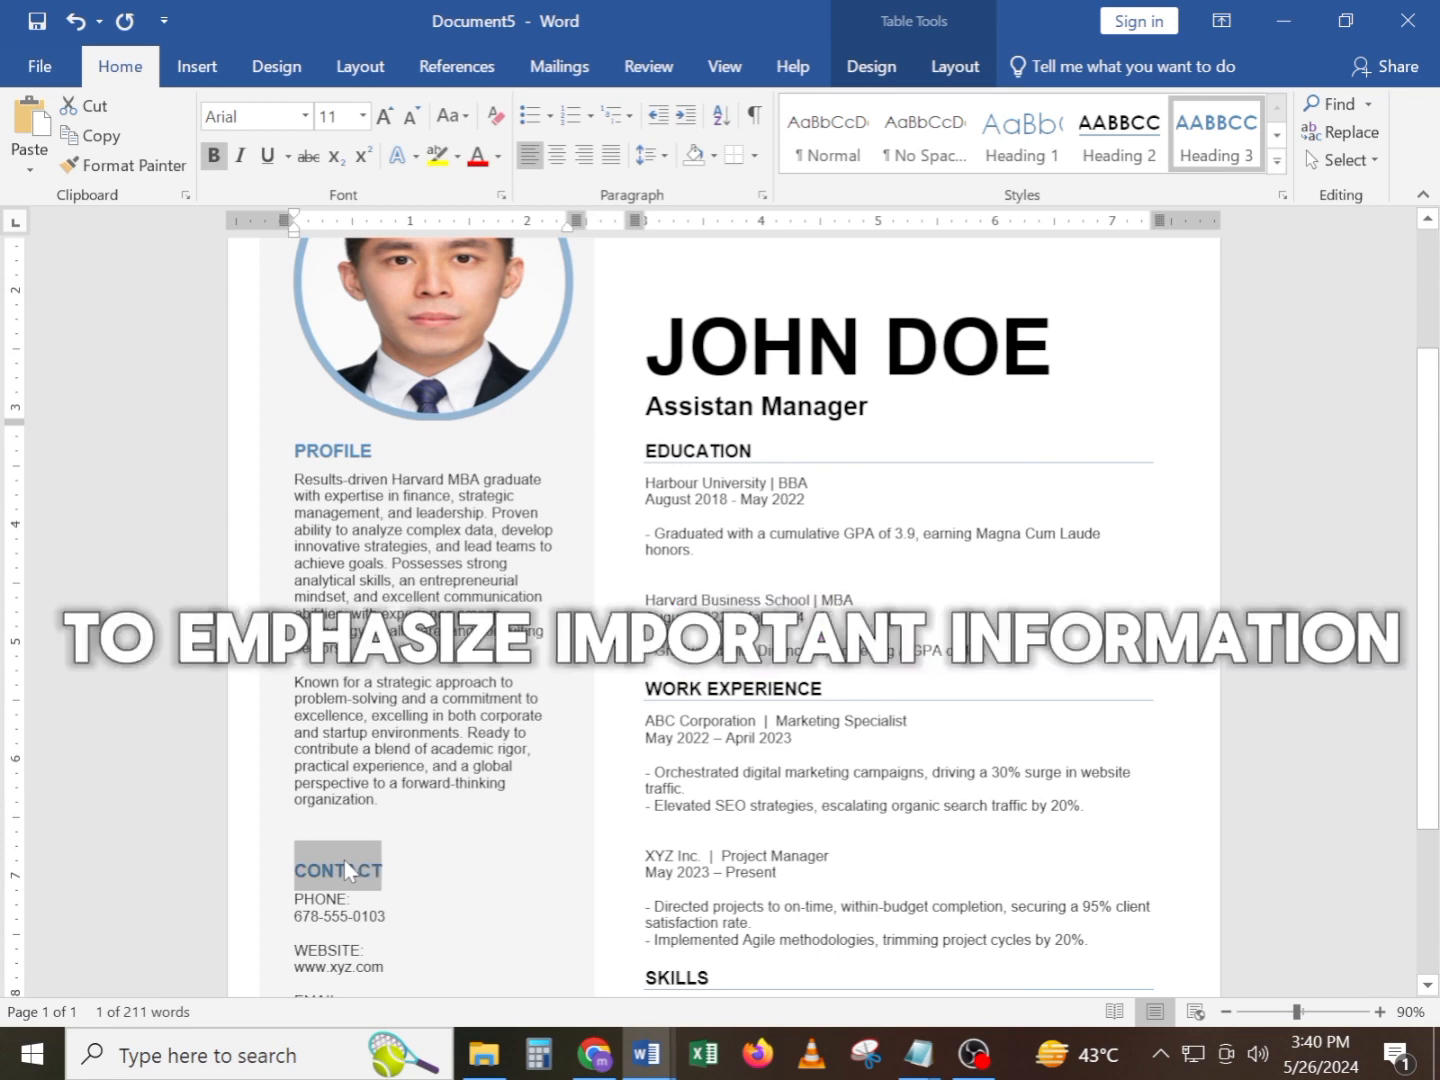
Make the PHONE: and WEBSITE: labels in the Contact section bold
scroll(344, 860, down, 3)
double_click(334, 731)
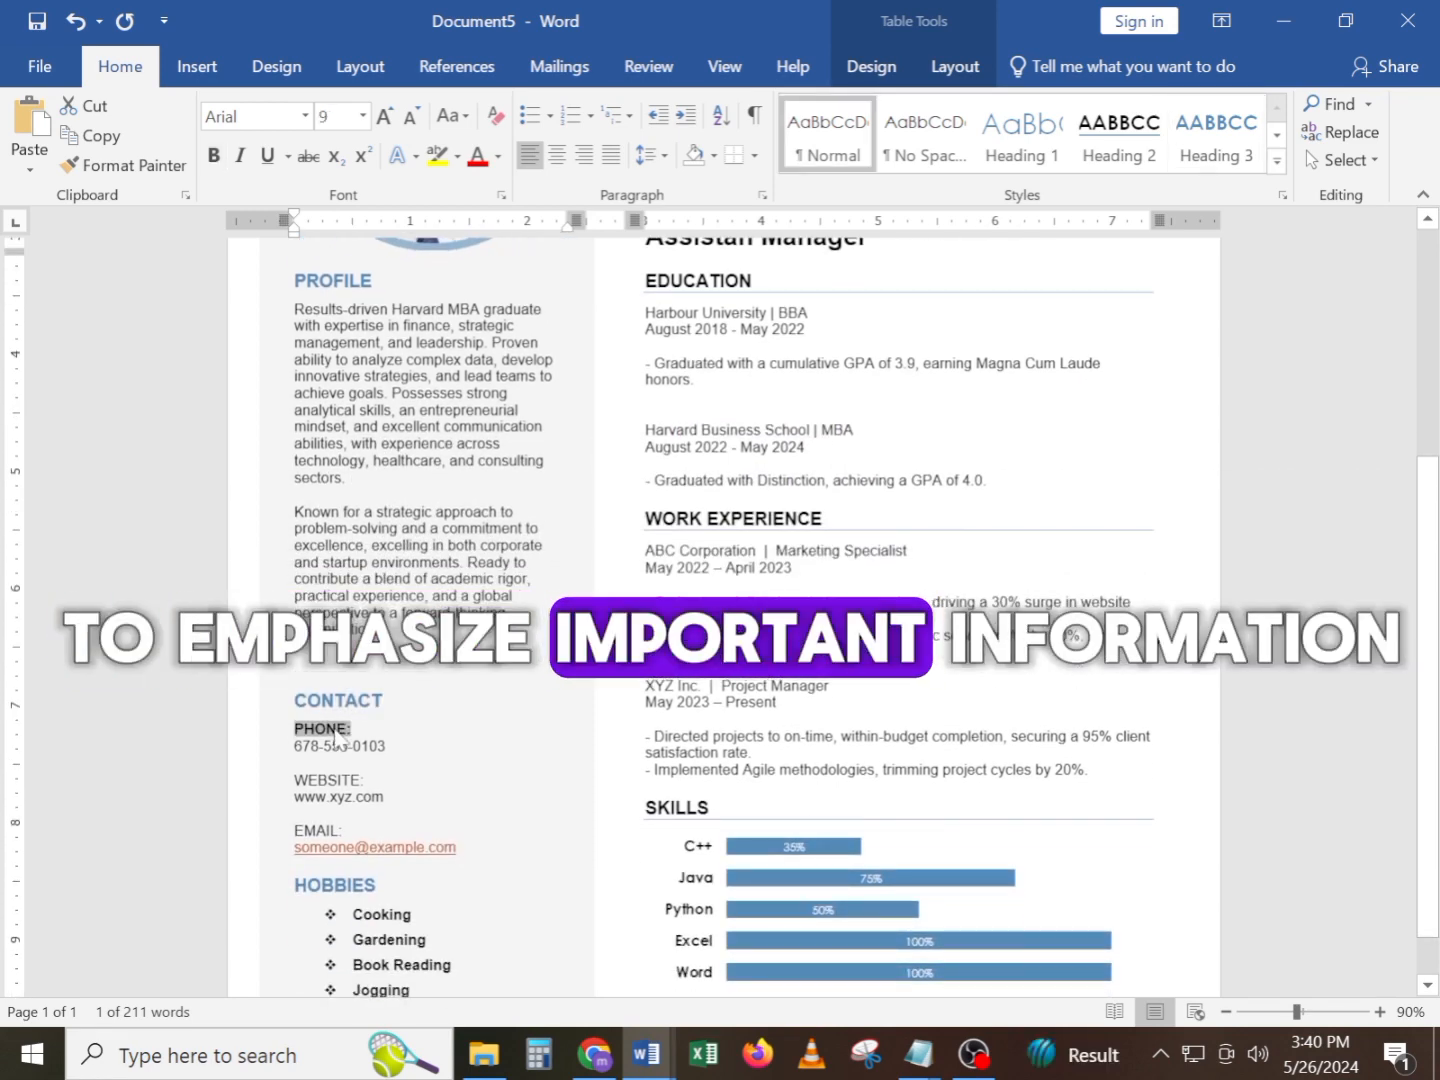
scroll(336, 781, up, 2)
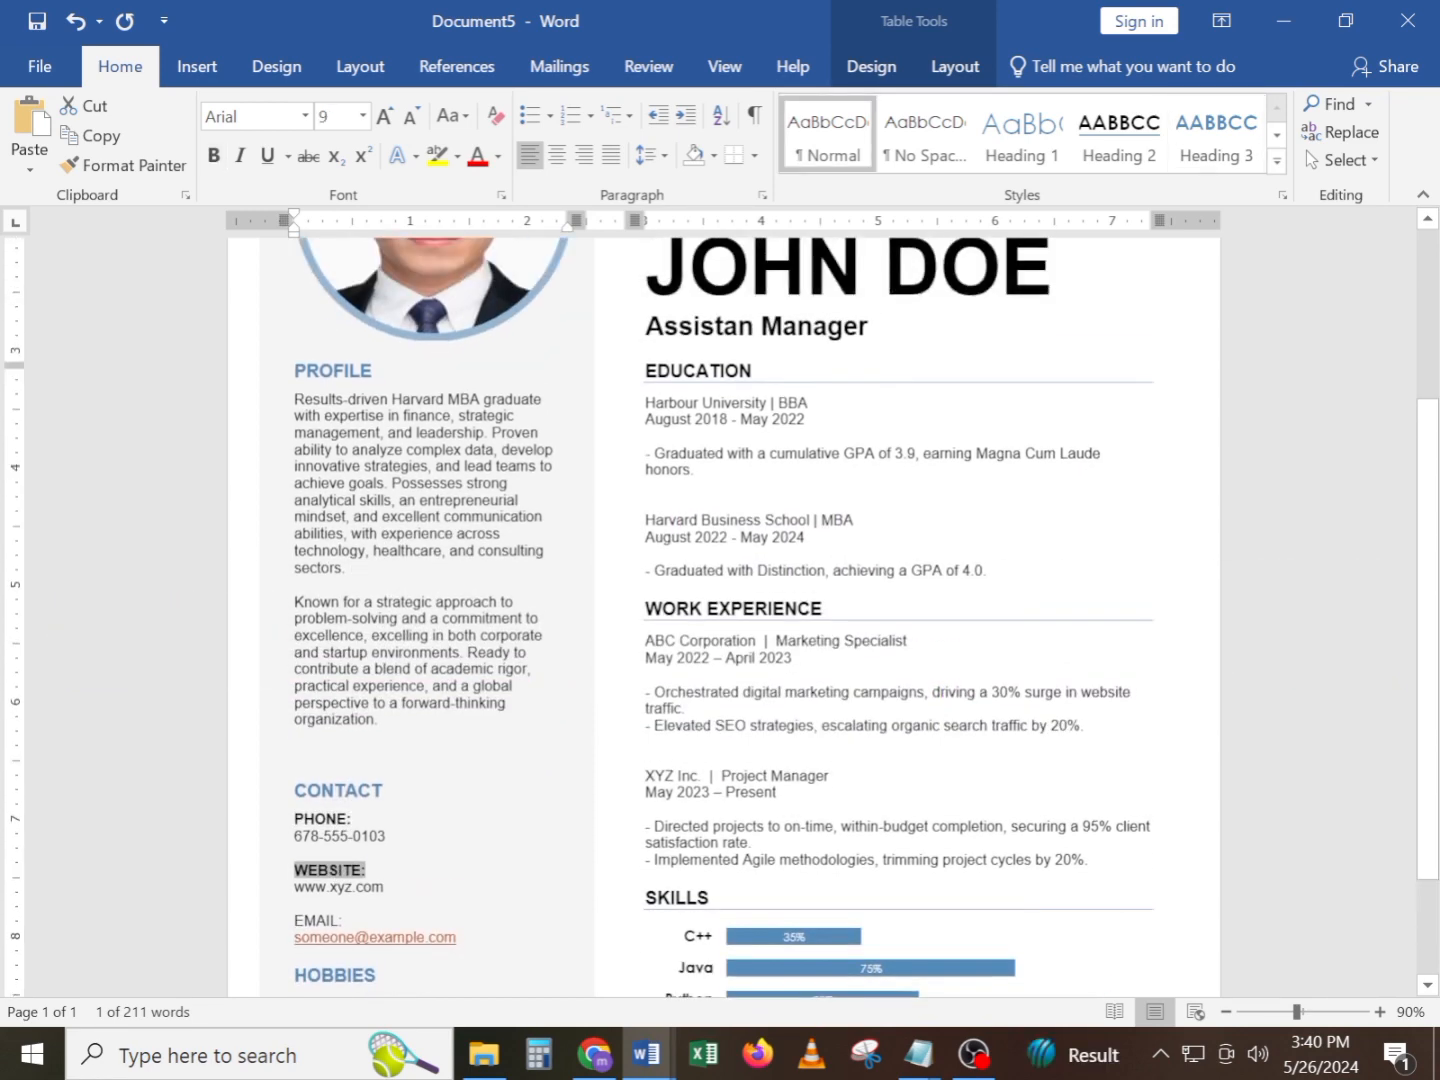
double_click(338, 815)
Set the line spacing of the two Profile paragraphs to 1.0
drag(376, 743, 293, 473)
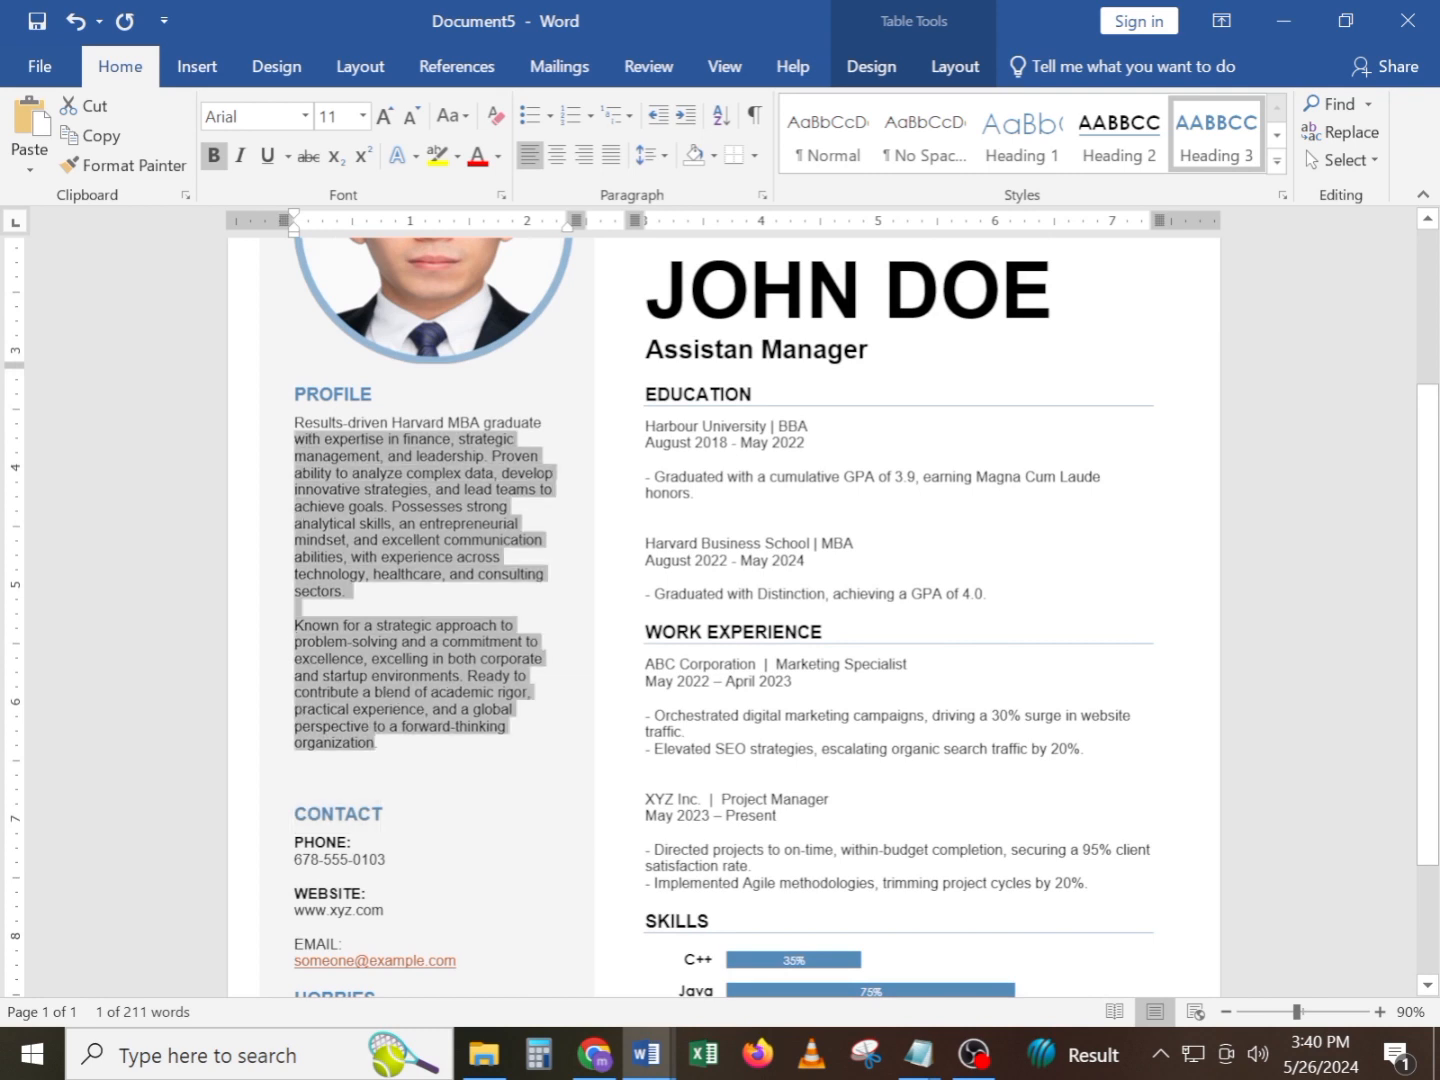
click(644, 156)
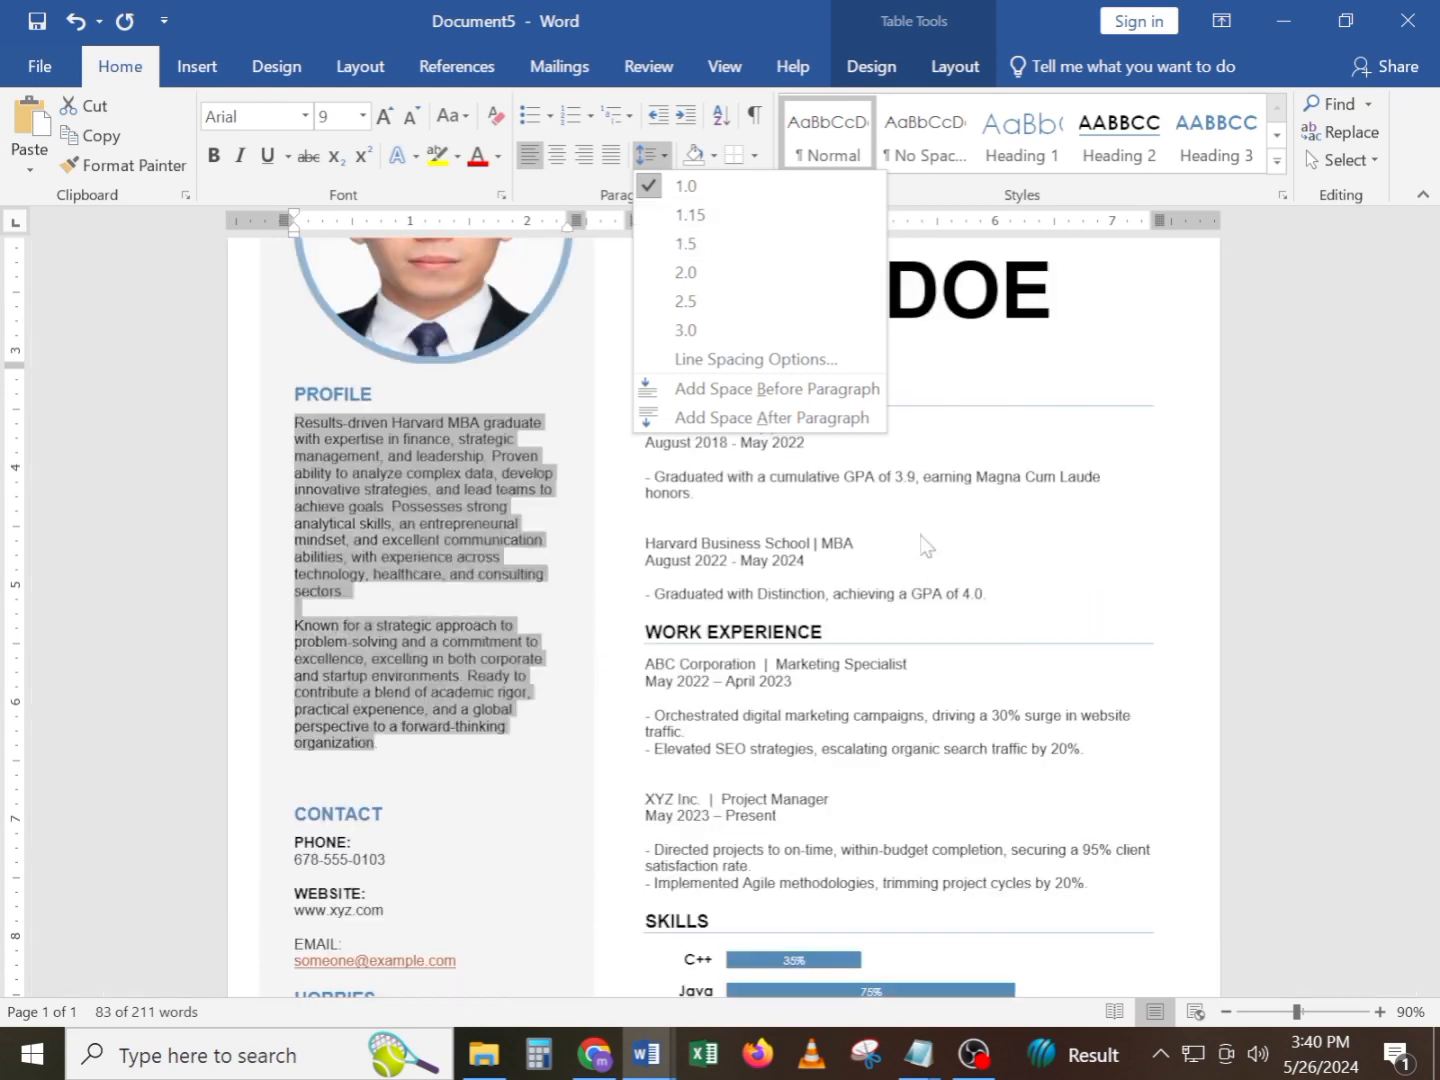
click(685, 185)
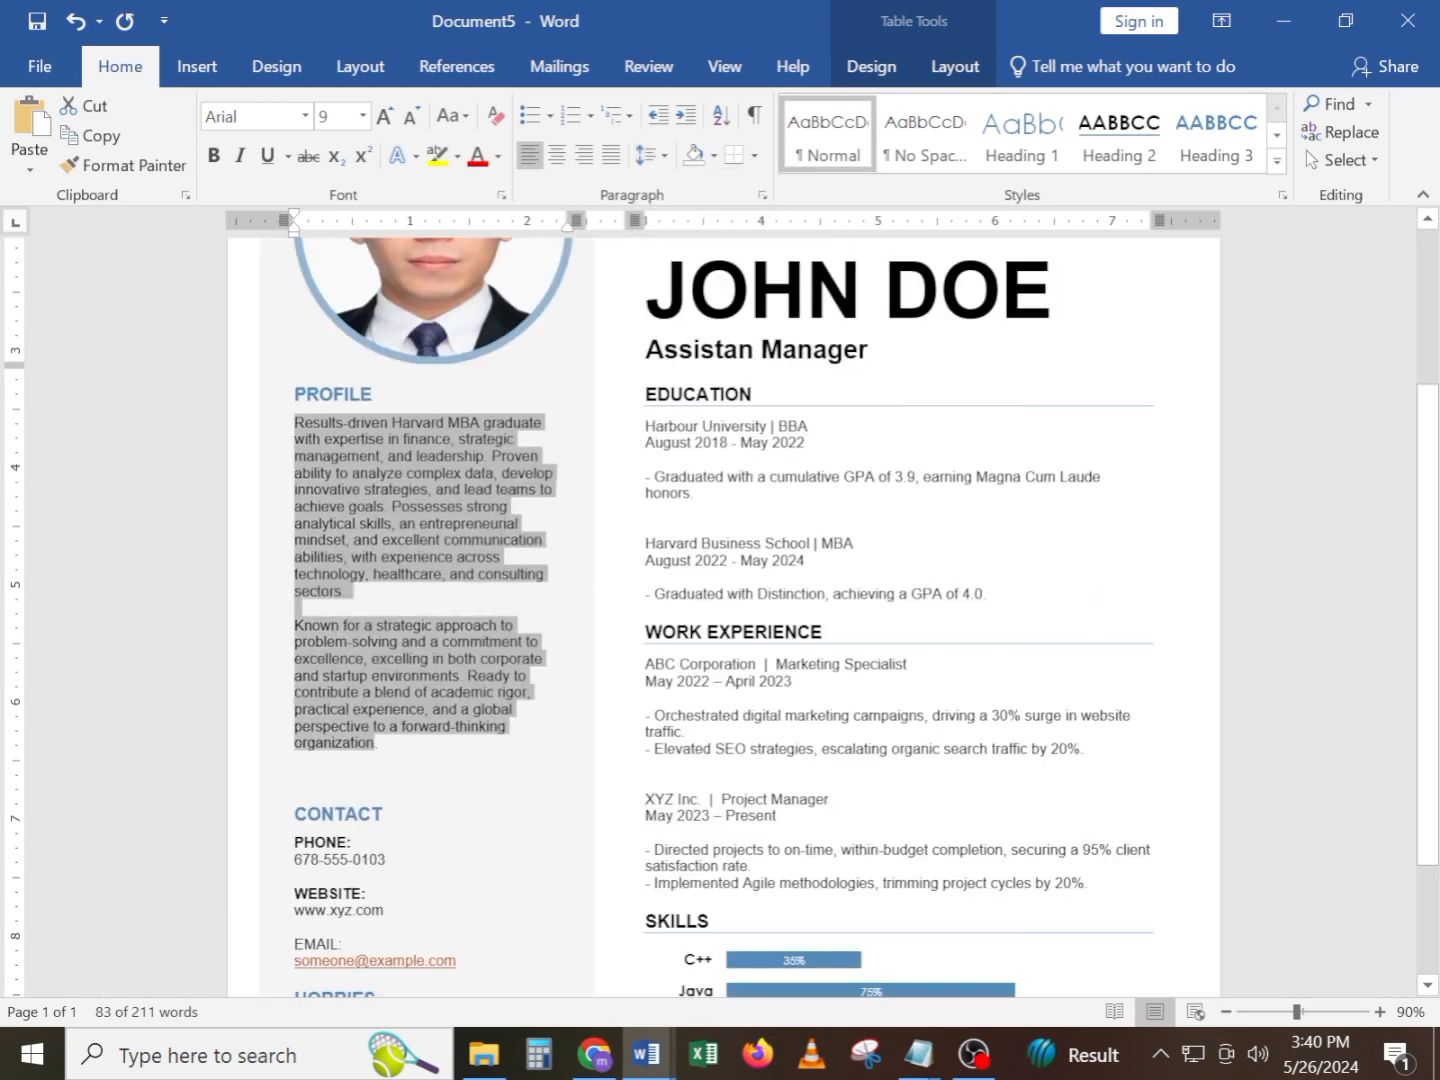
click(724, 593)
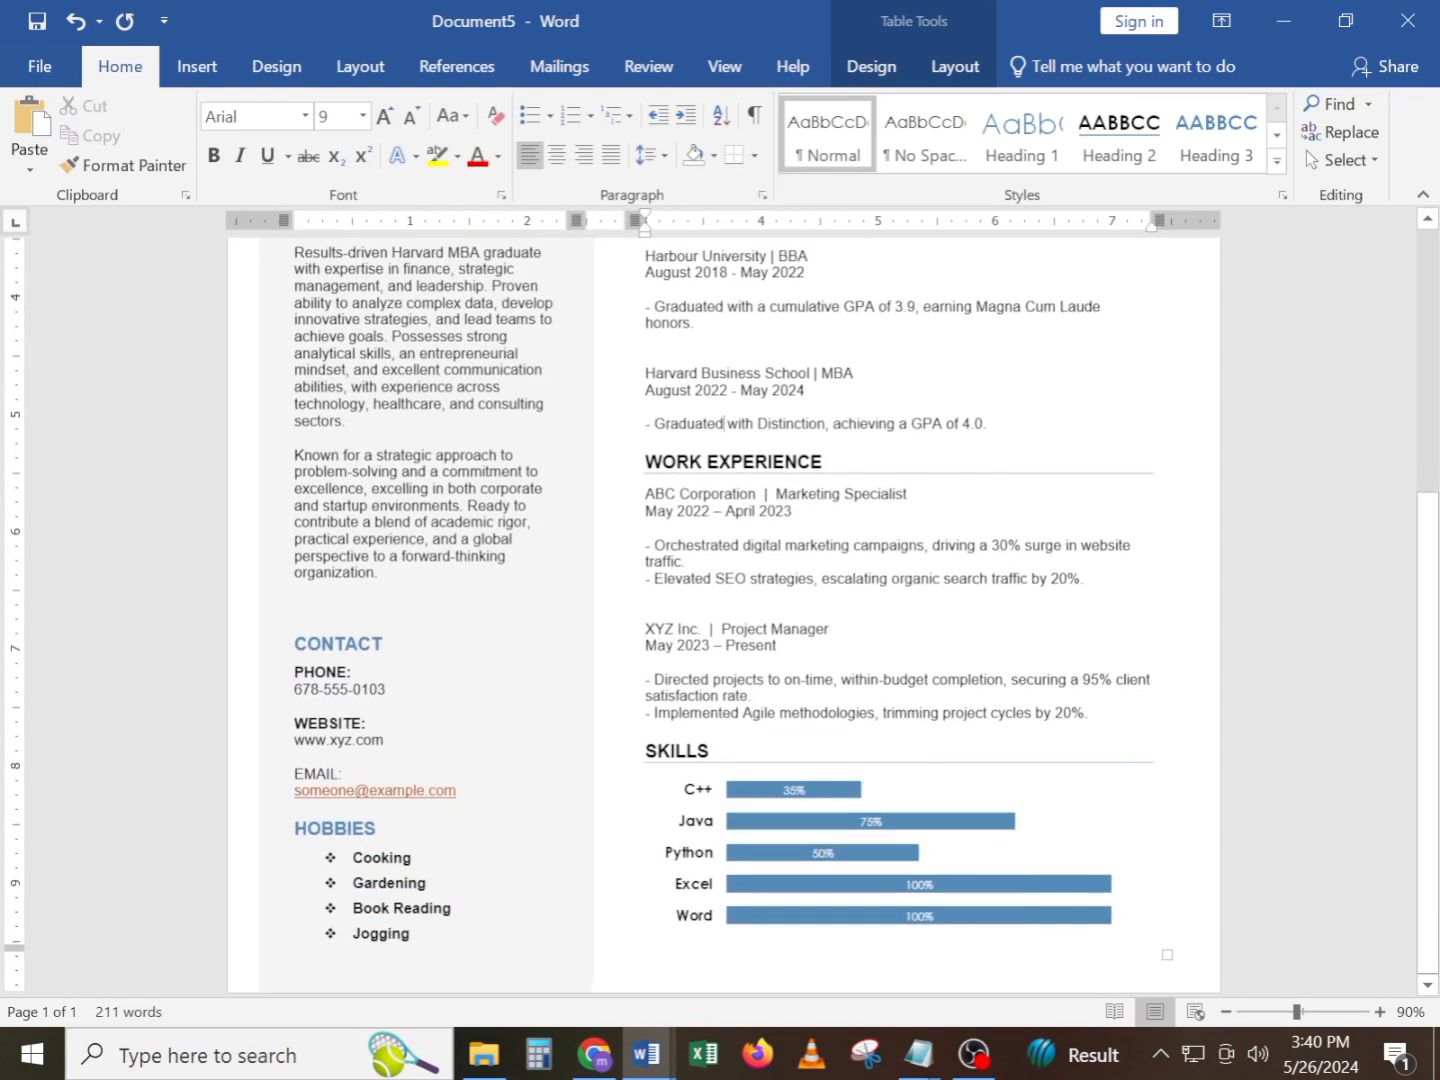
Examine the resume's page count in the page thumbnails and review the full layout of every section
scroll(724, 615, up, 7)
scroll(723, 615, down, 7)
scroll(723, 615, up, 7)
scroll(724, 616, down, 8)
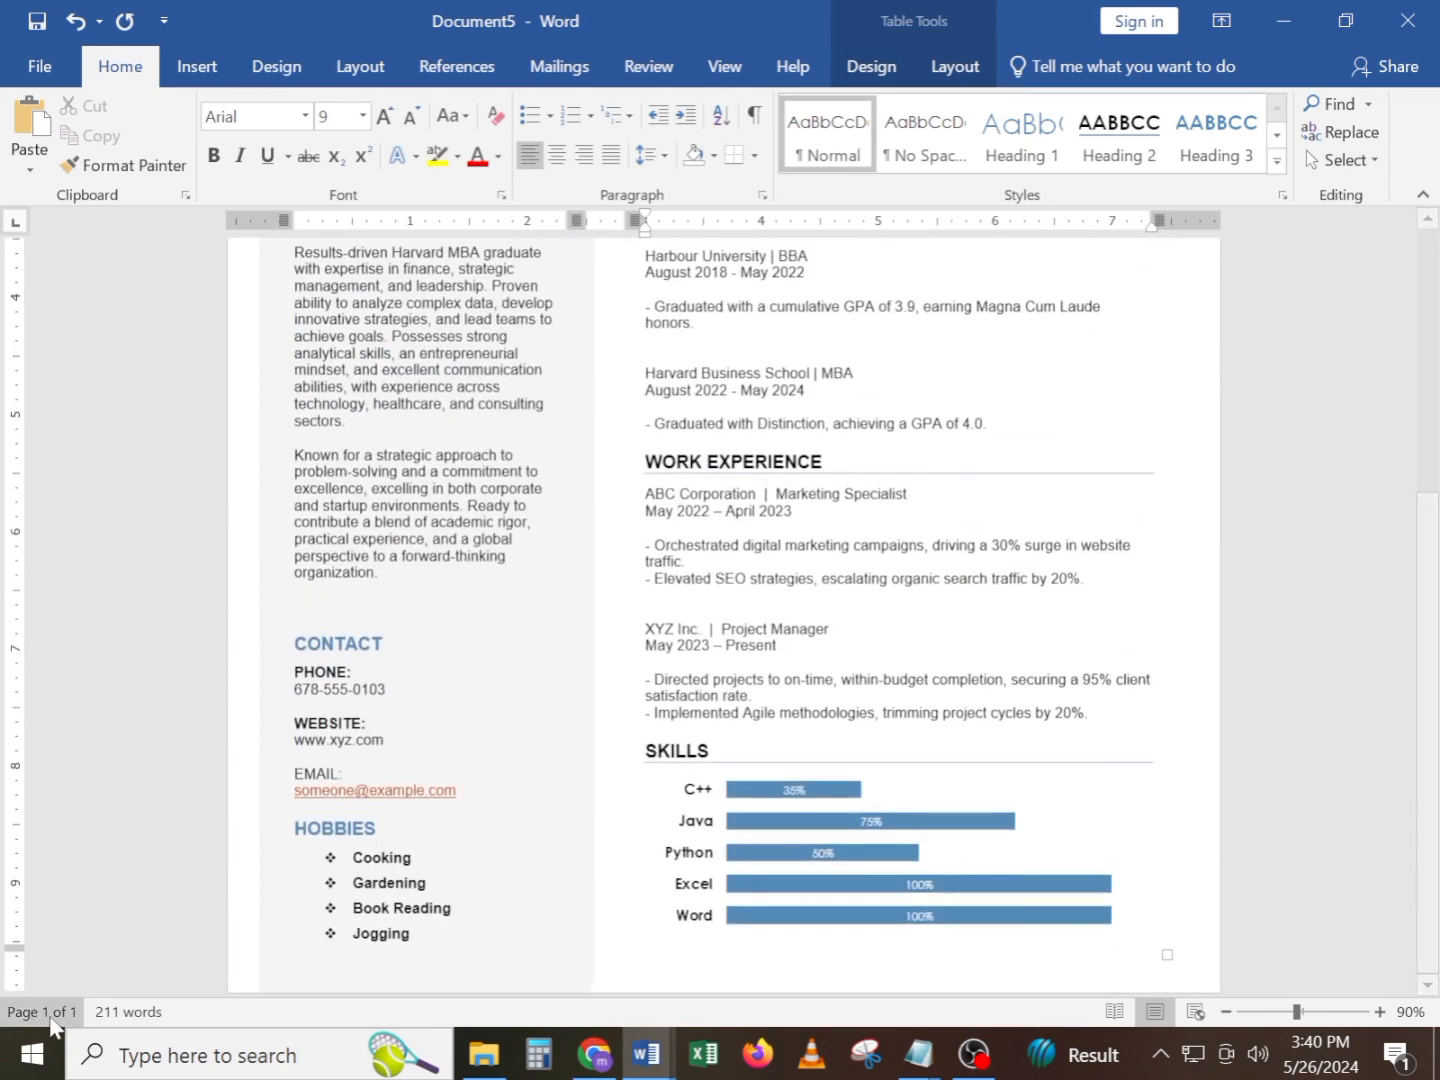
click(61, 1012)
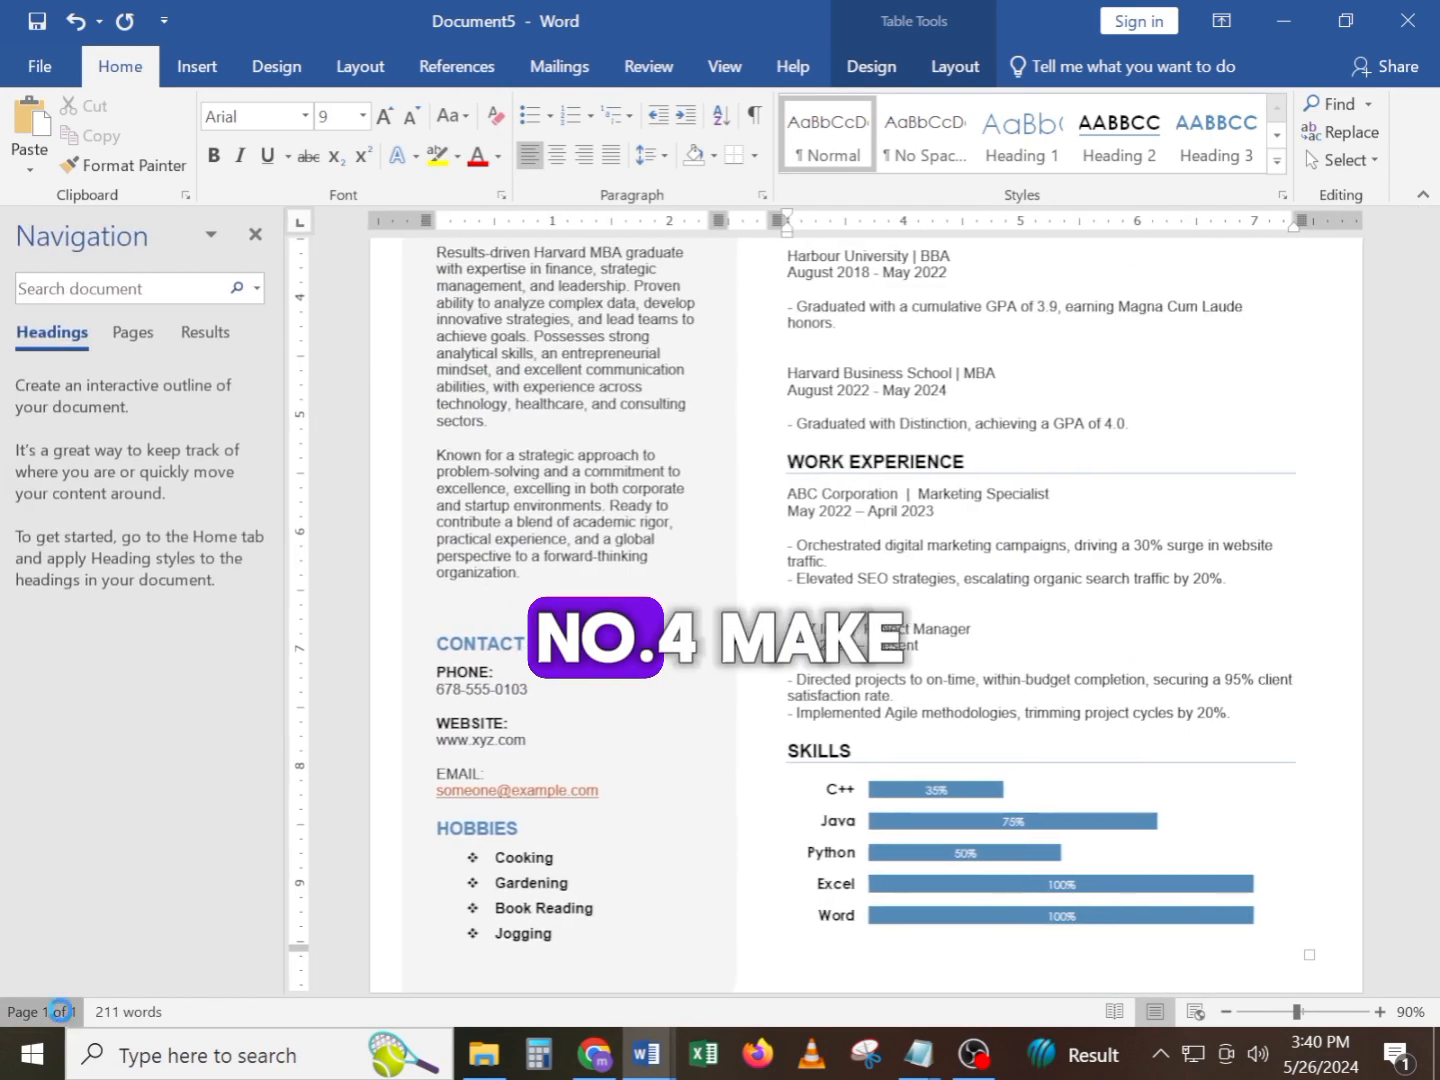
click(256, 235)
scroll(1003, 720, up, 7)
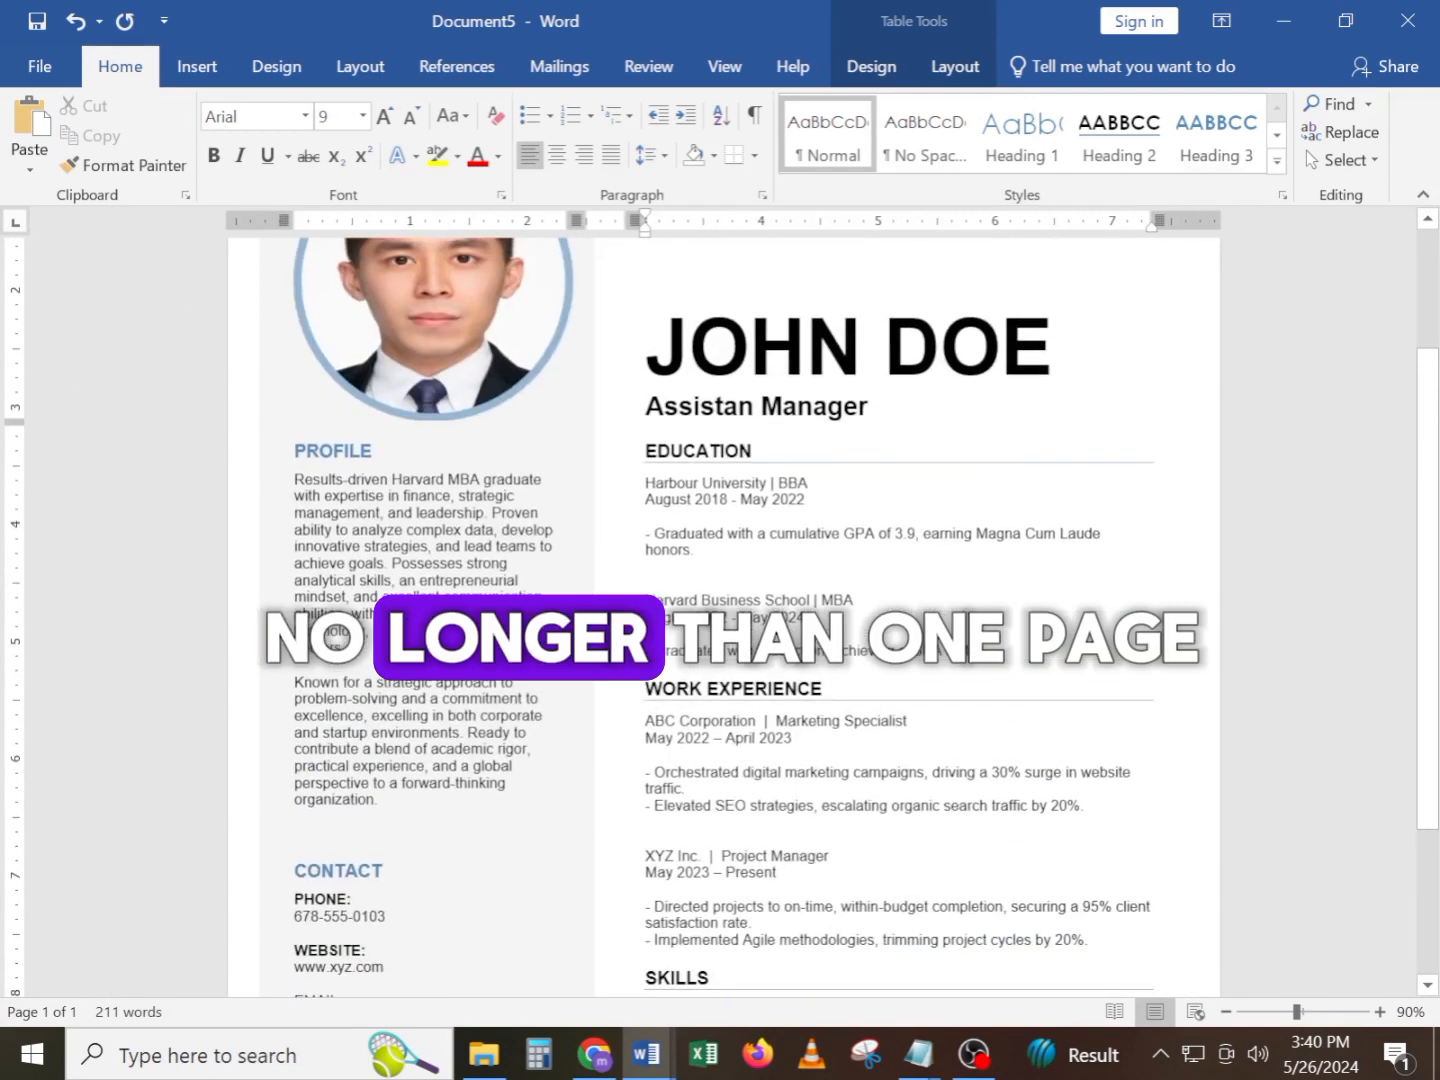
scroll(723, 616, down, 3)
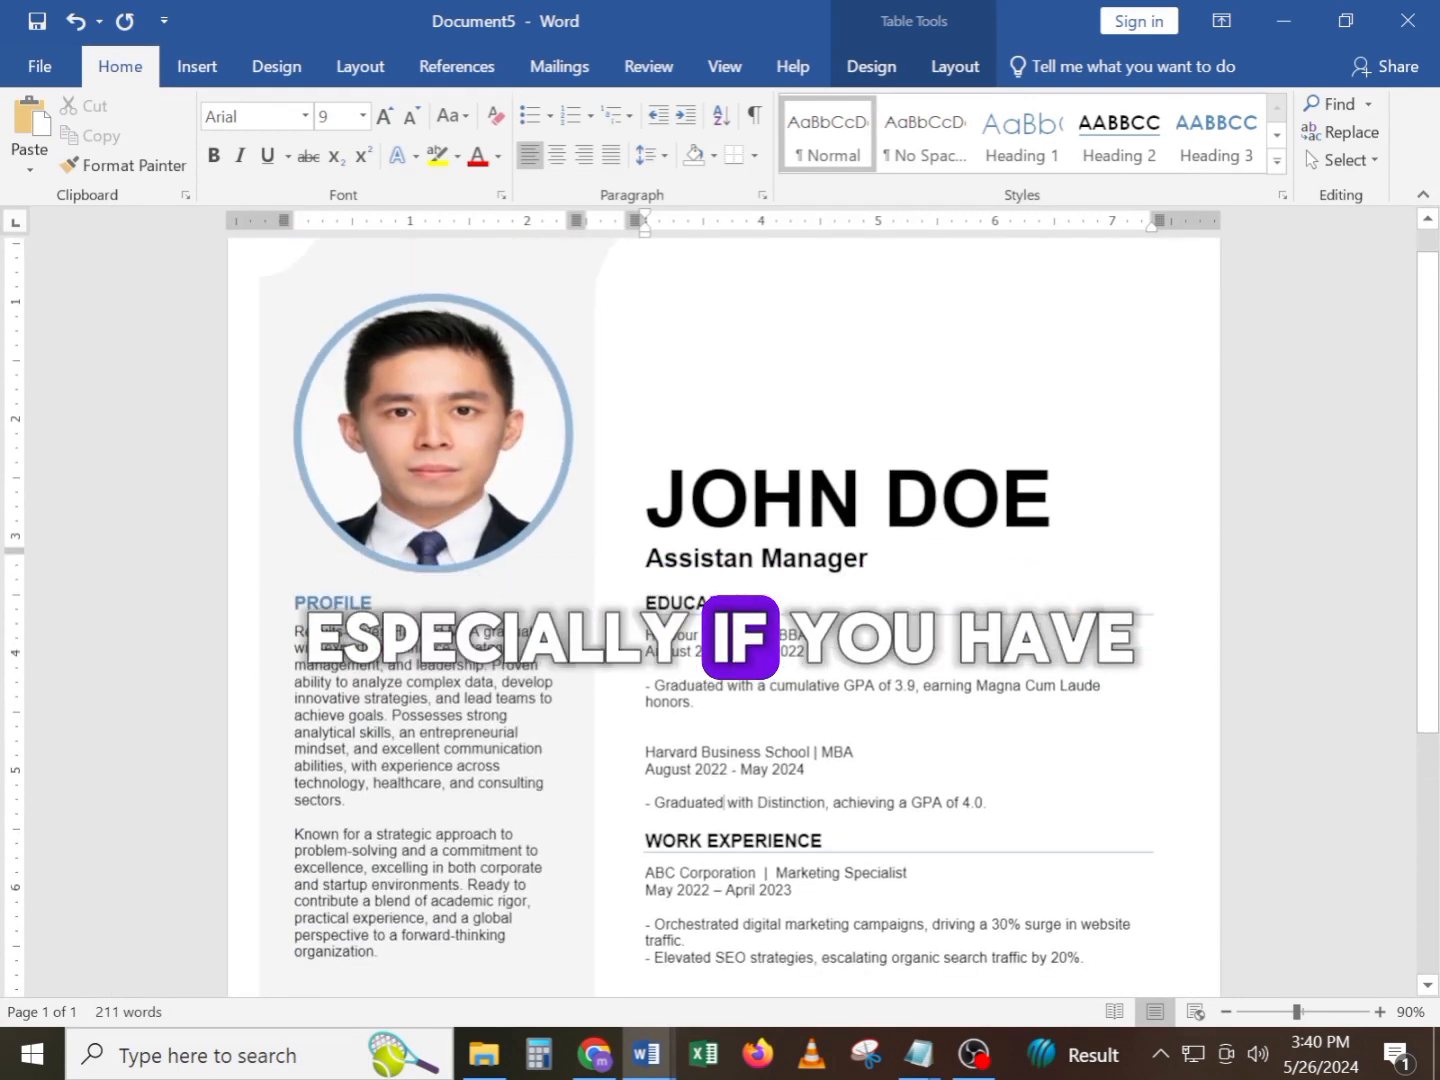
scroll(724, 615, down, 2)
scroll(723, 616, up, 5)
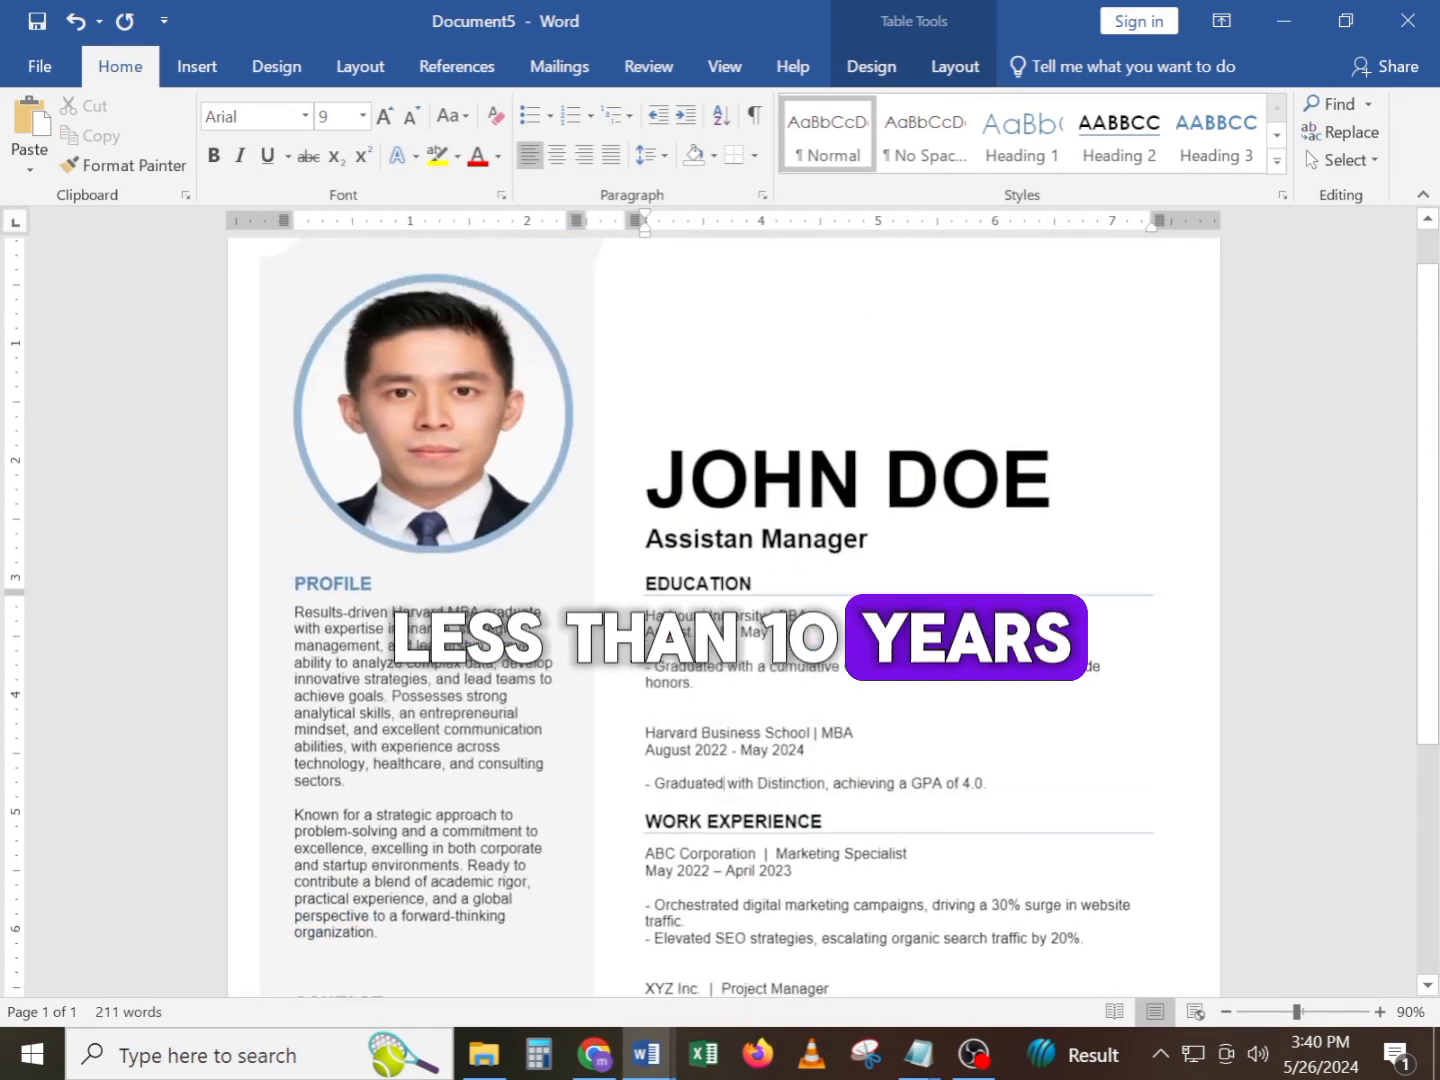
scroll(723, 615, down, 4)
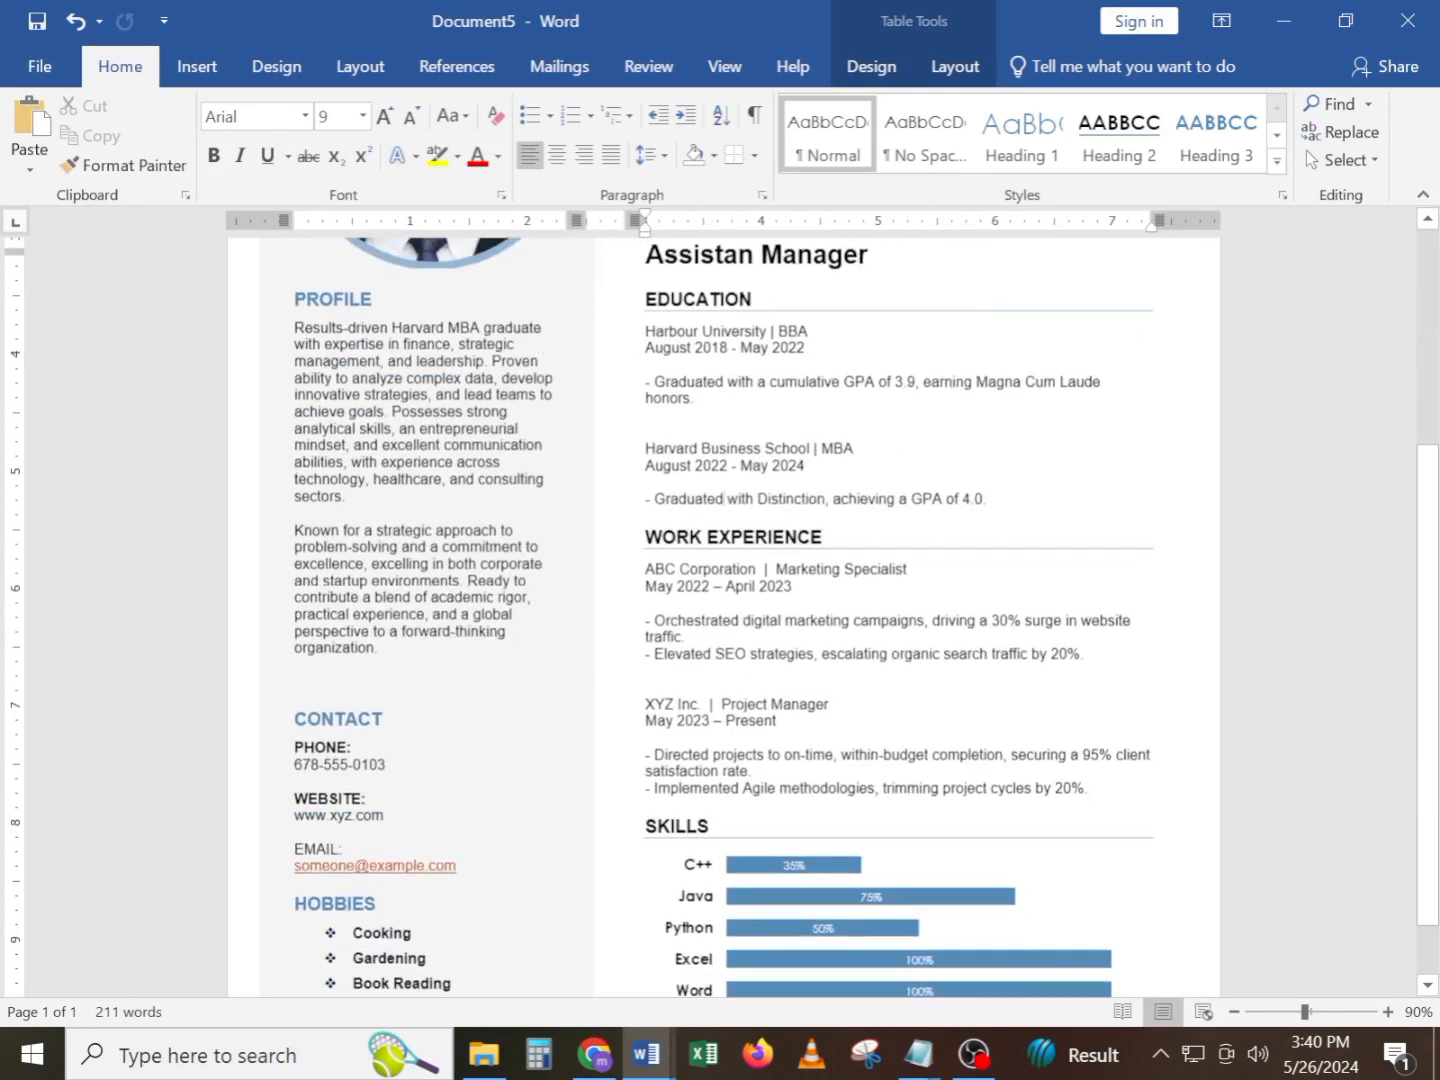
scroll(724, 615, up, 2)
scroll(724, 616, up, 1)
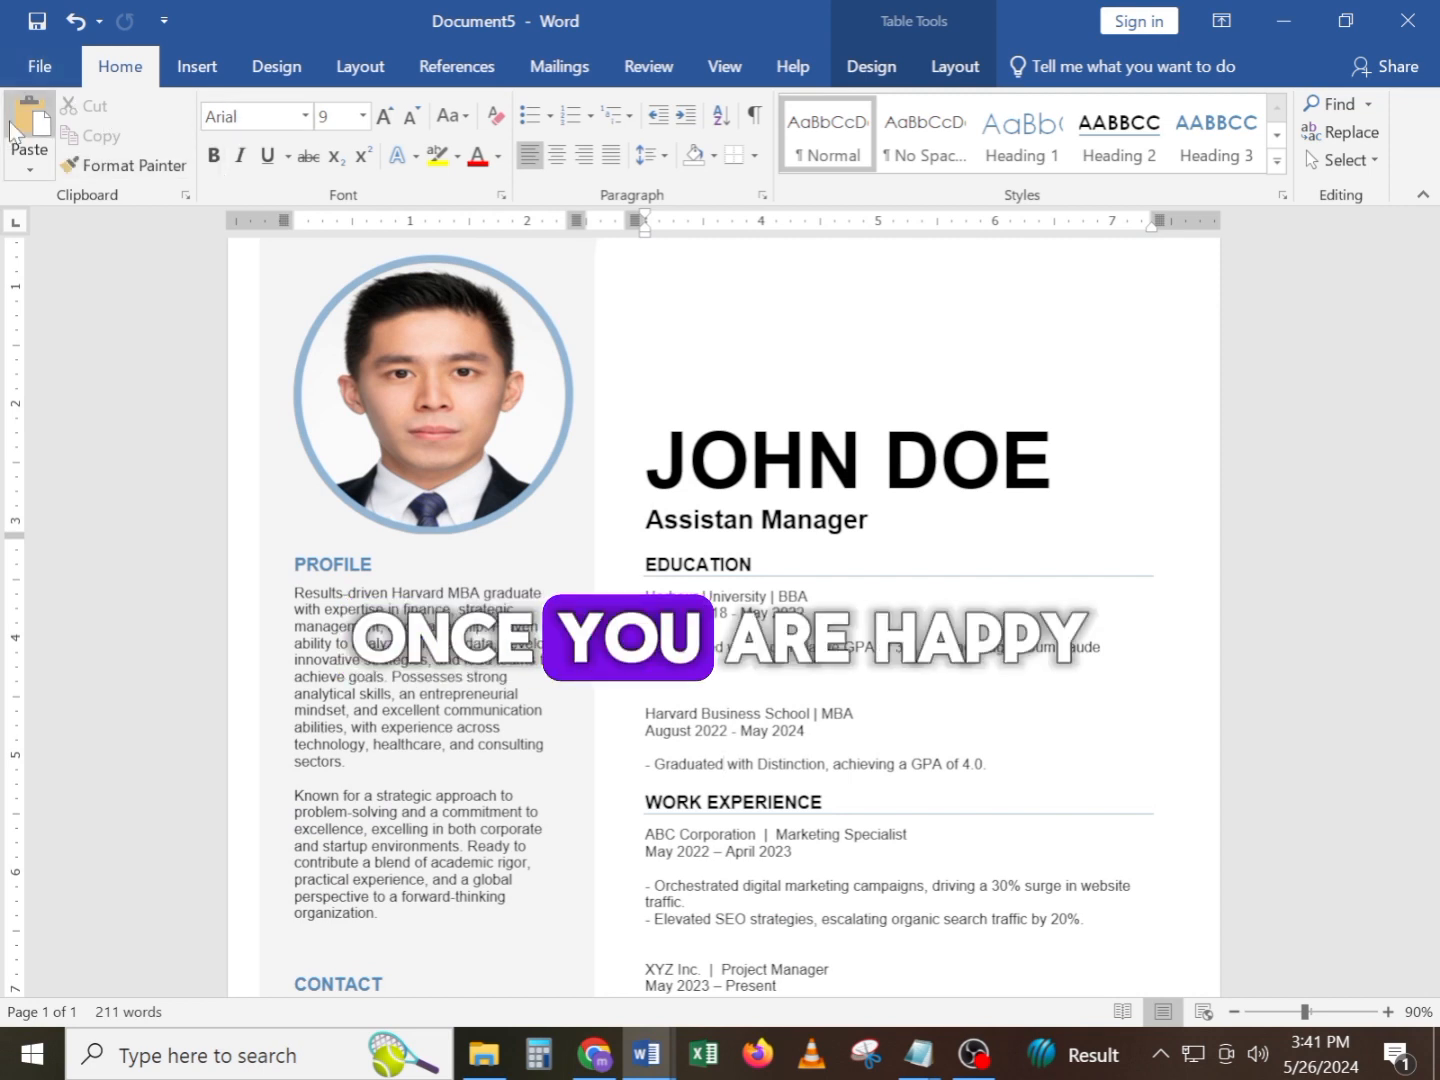
scroll(200, 499, down, 3)
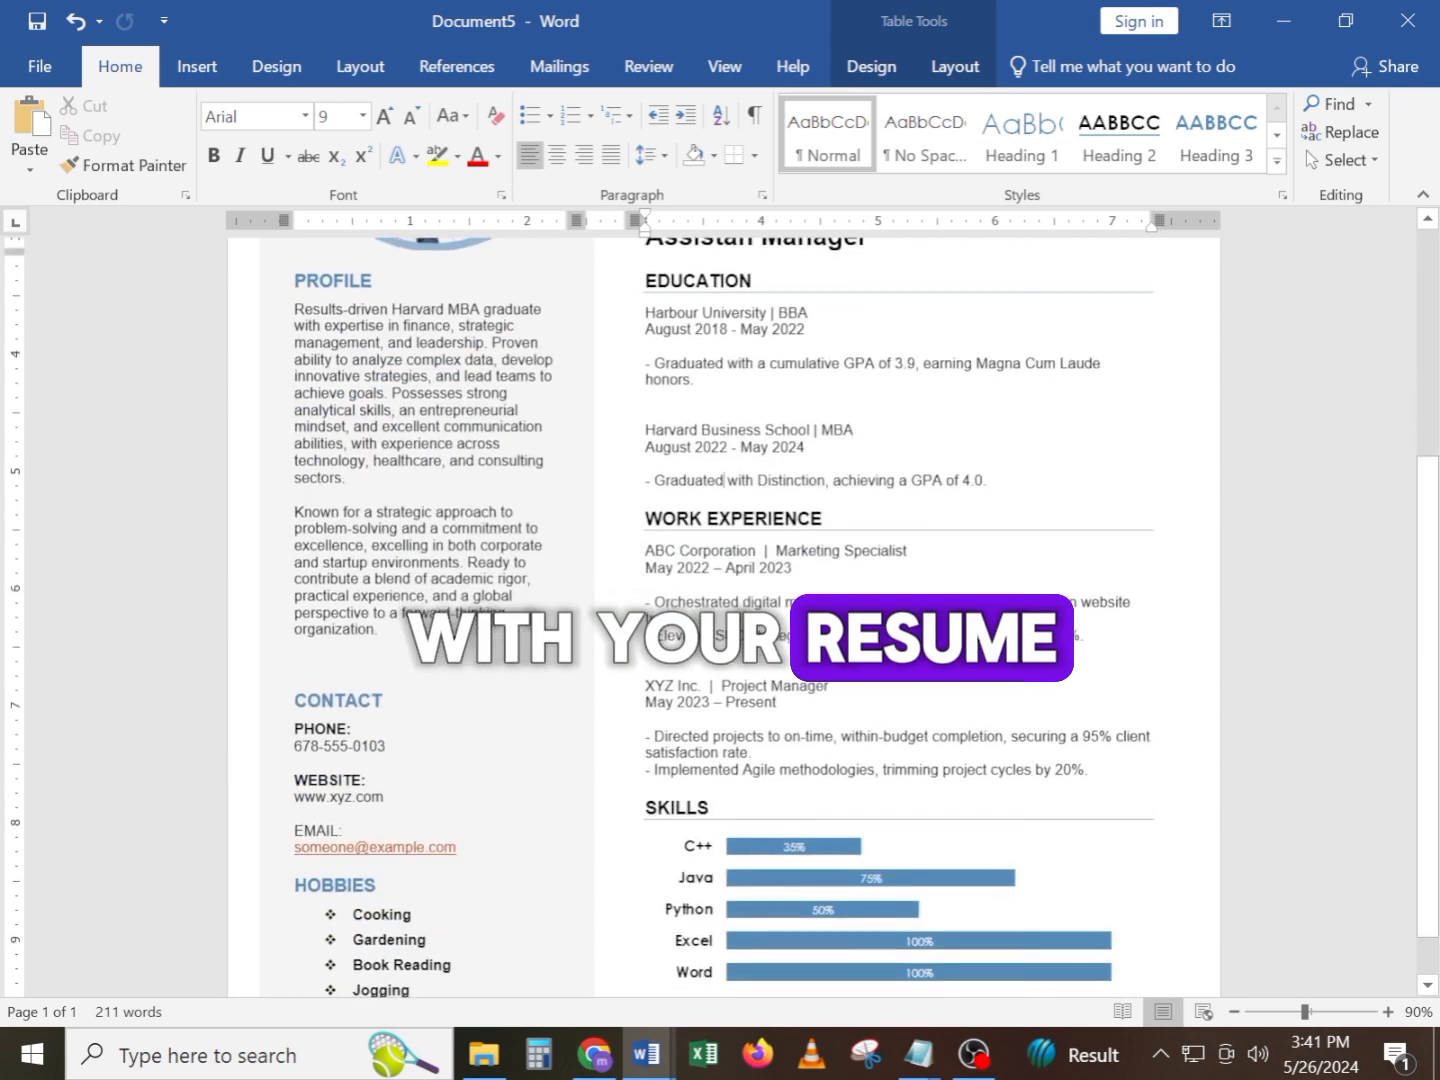
scroll(200, 499, up, 2)
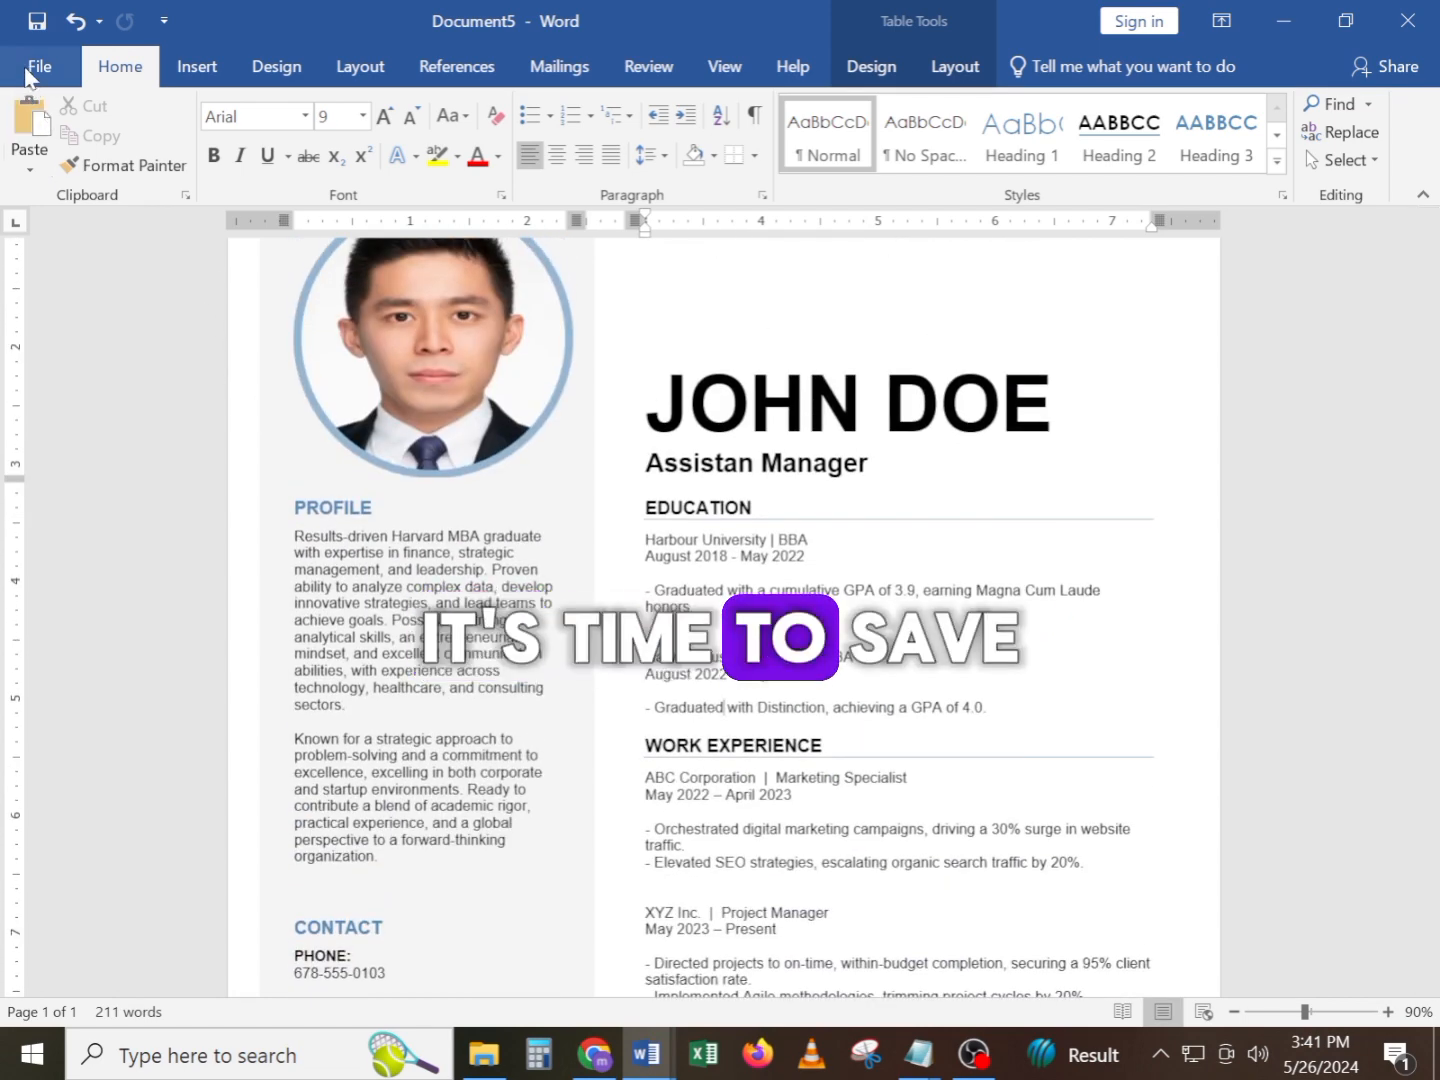
Save a copy of the resume in PDF format to the Downloads folder, keeping the suggested file name
click(30, 64)
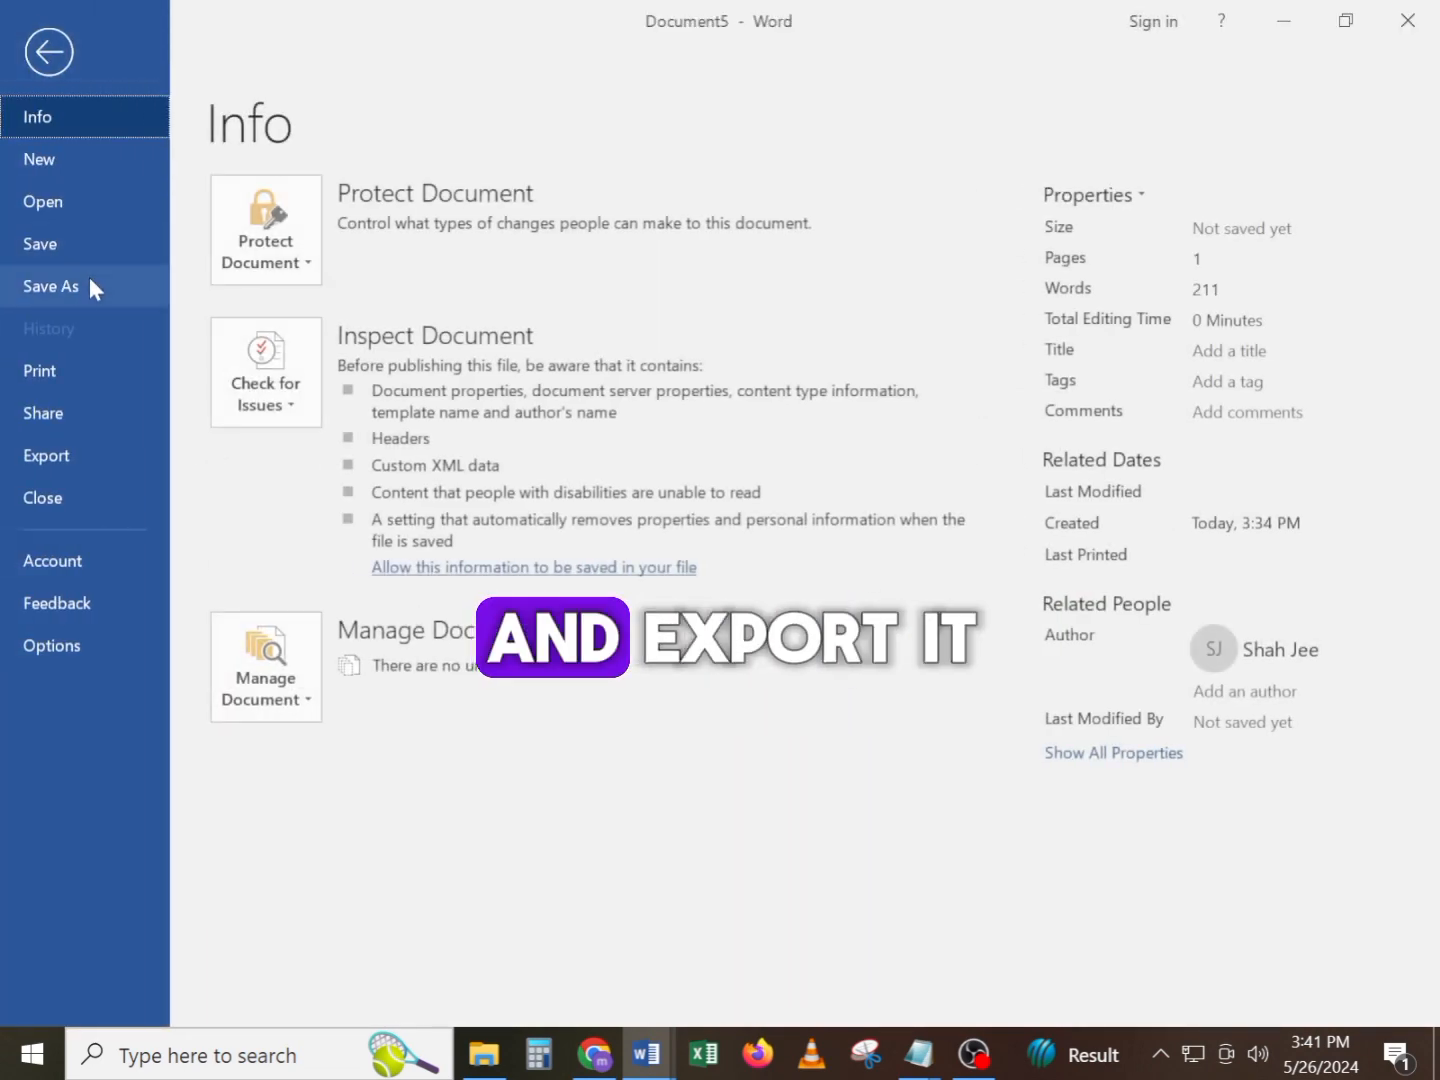
click(89, 287)
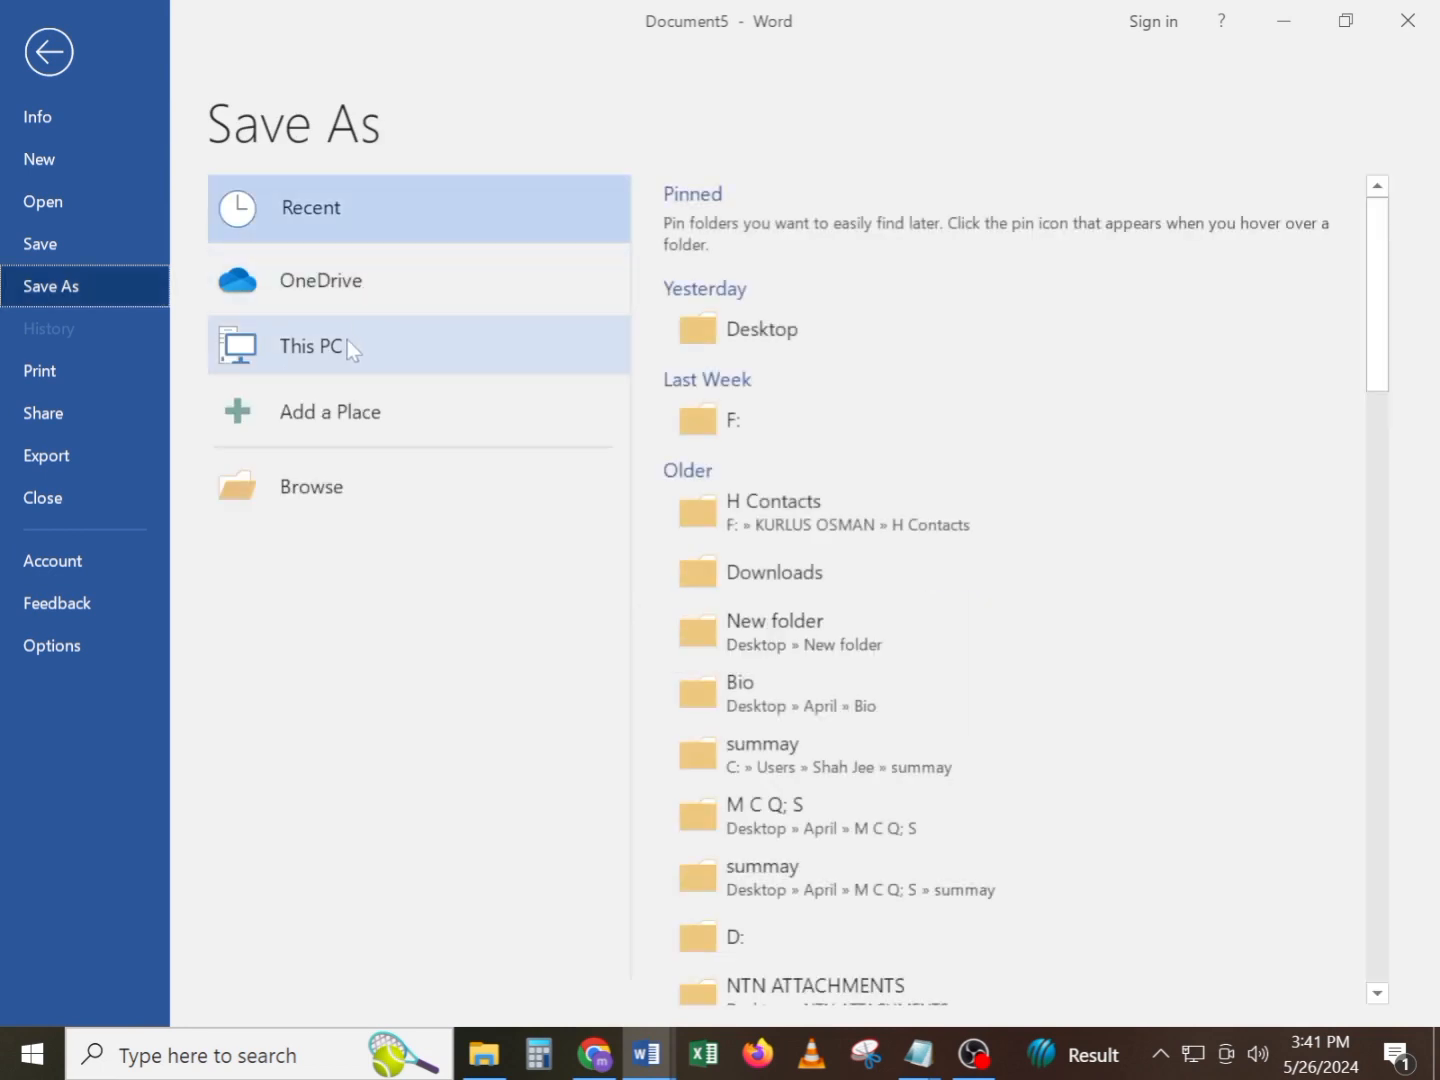
click(347, 340)
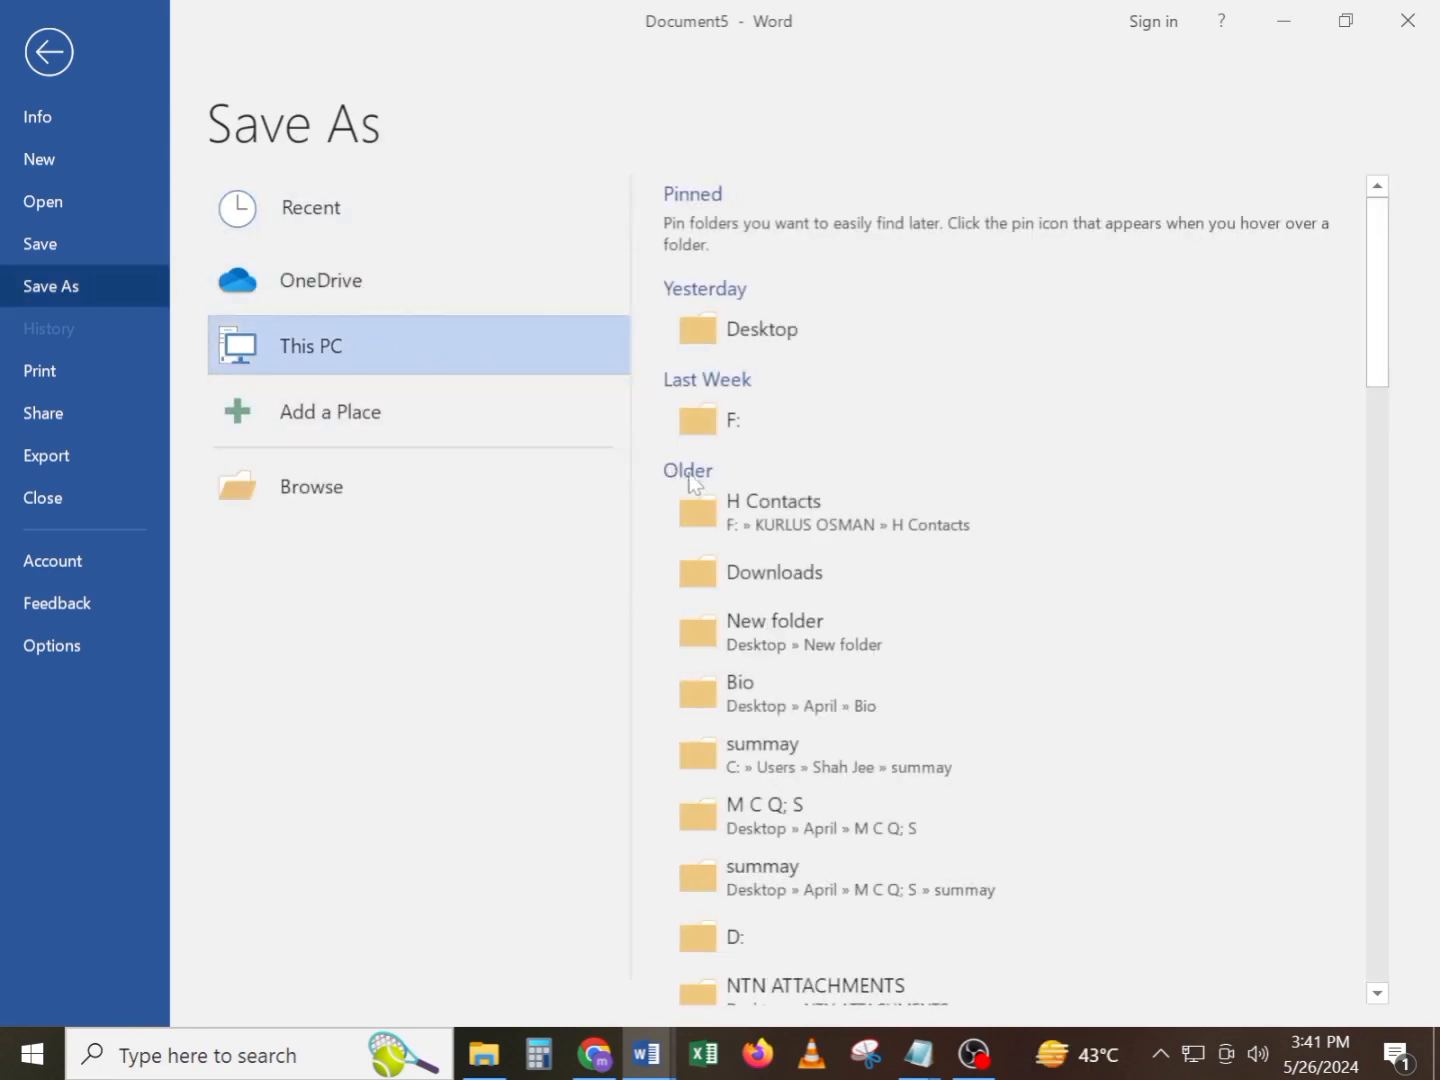
click(772, 571)
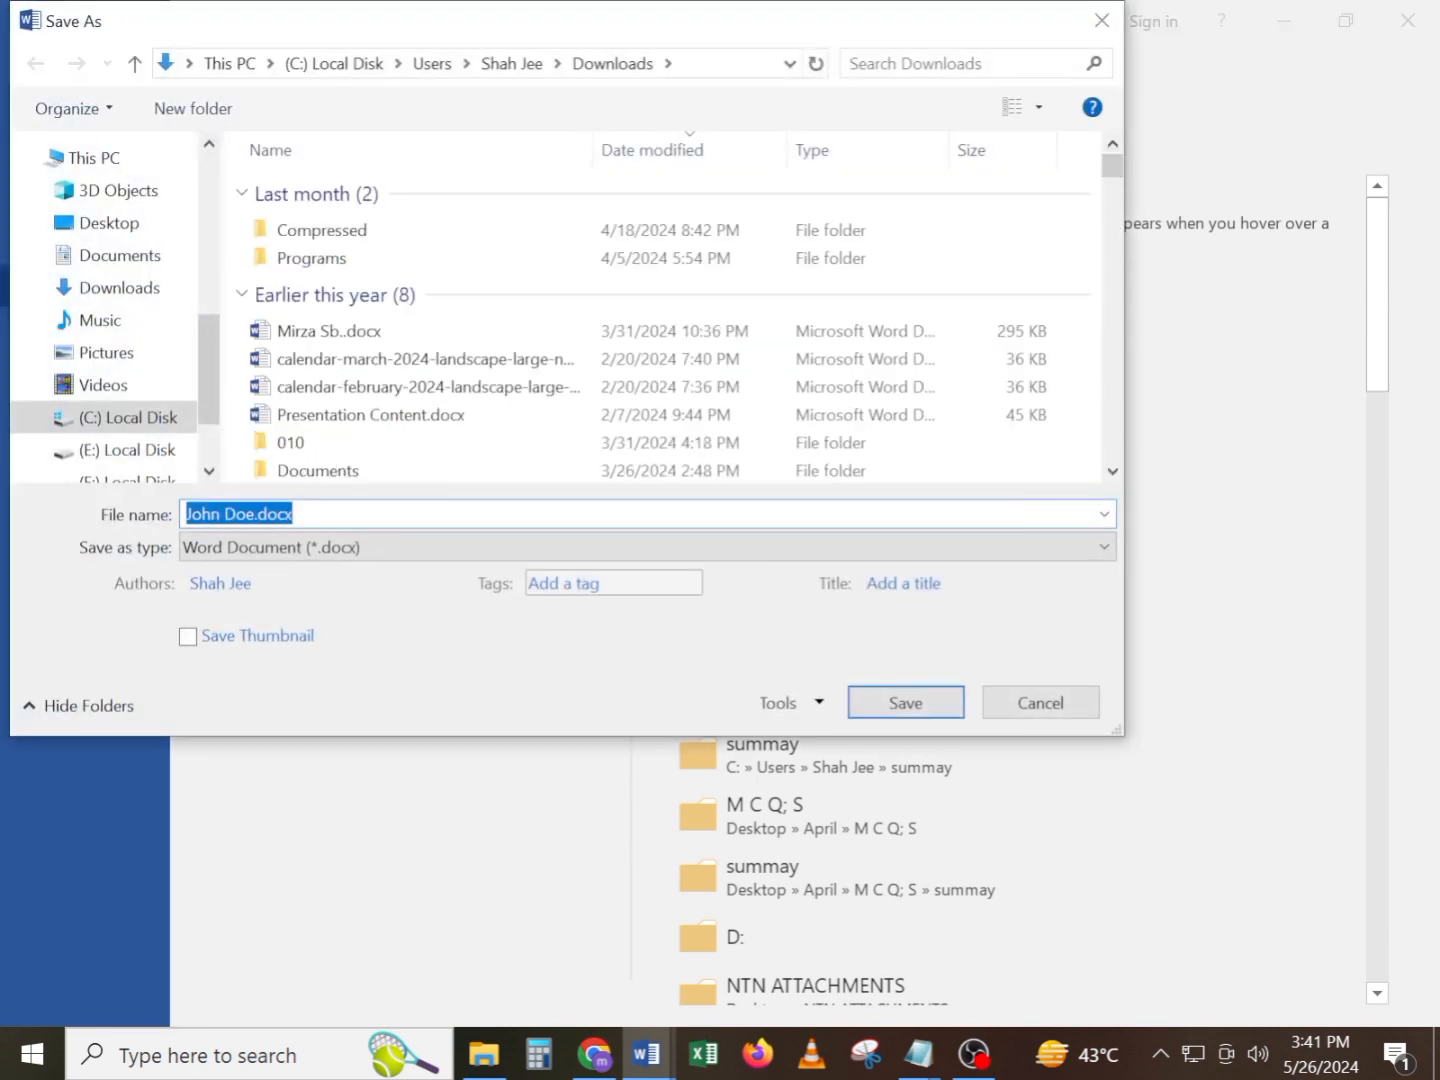
click(512, 548)
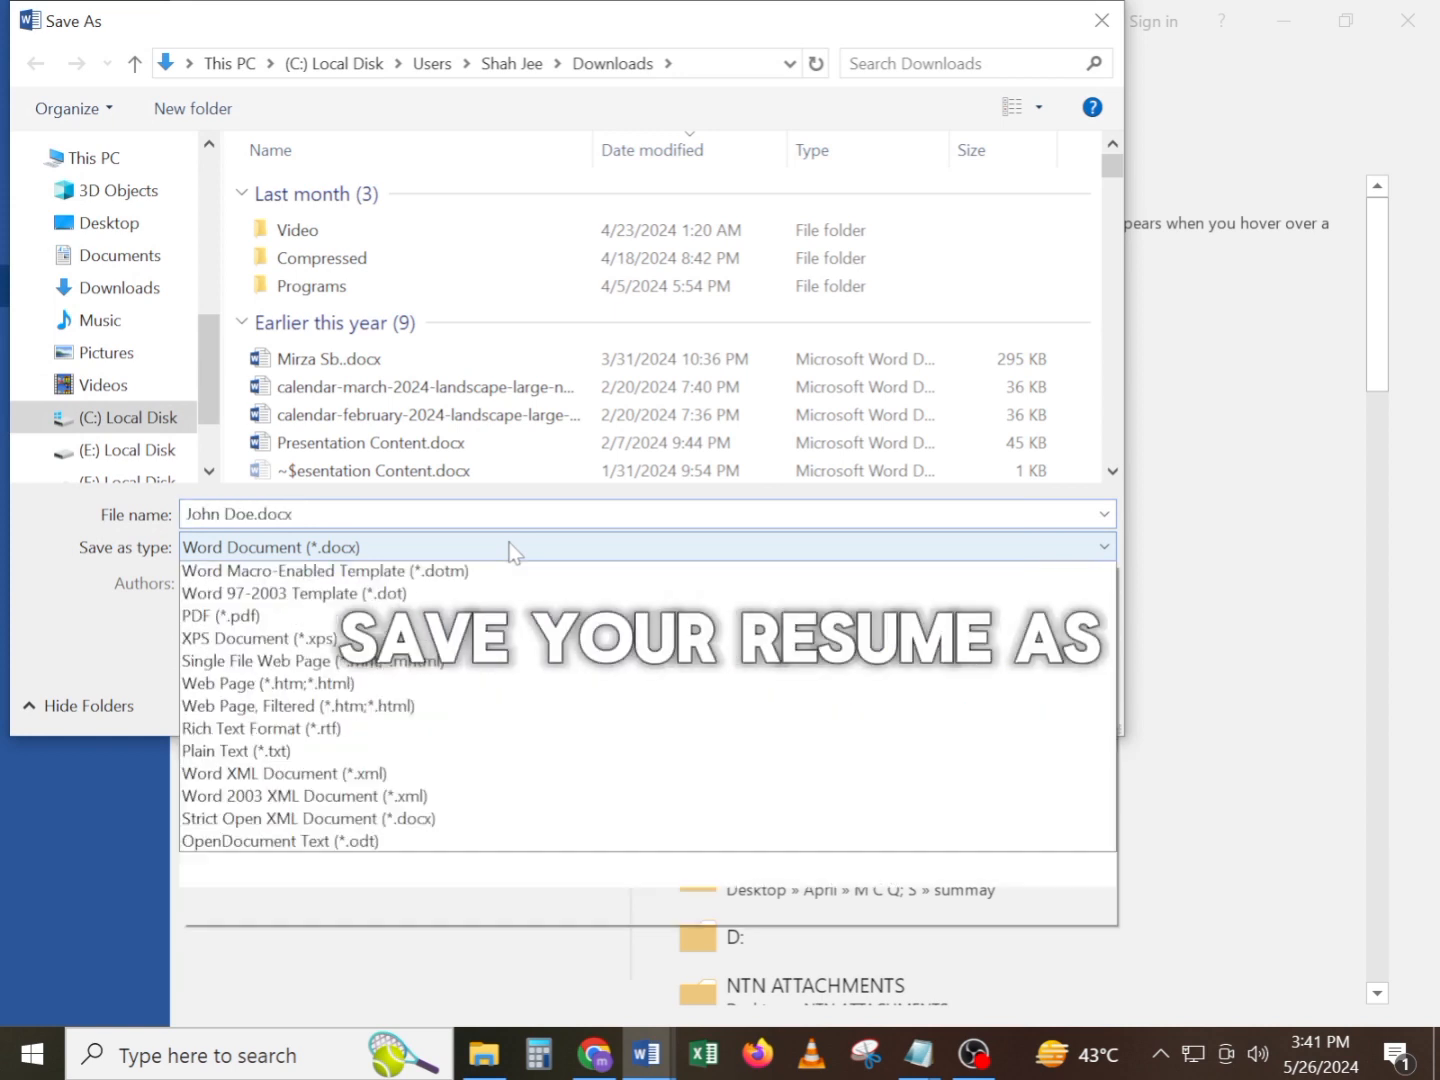
click(415, 707)
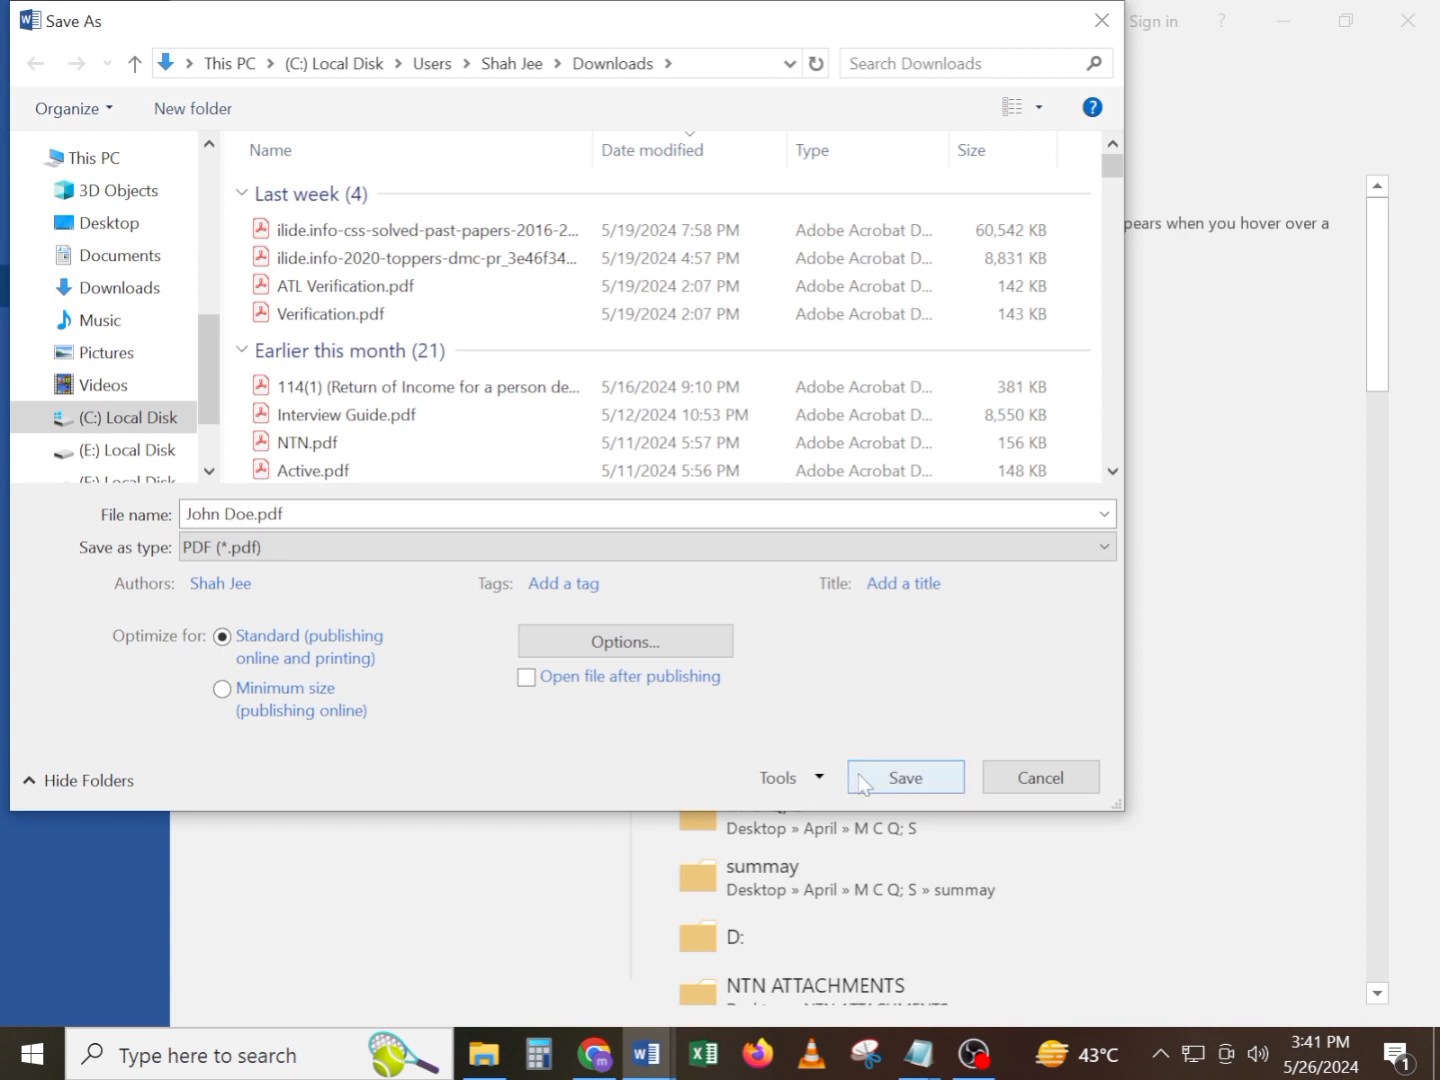
click(763, 548)
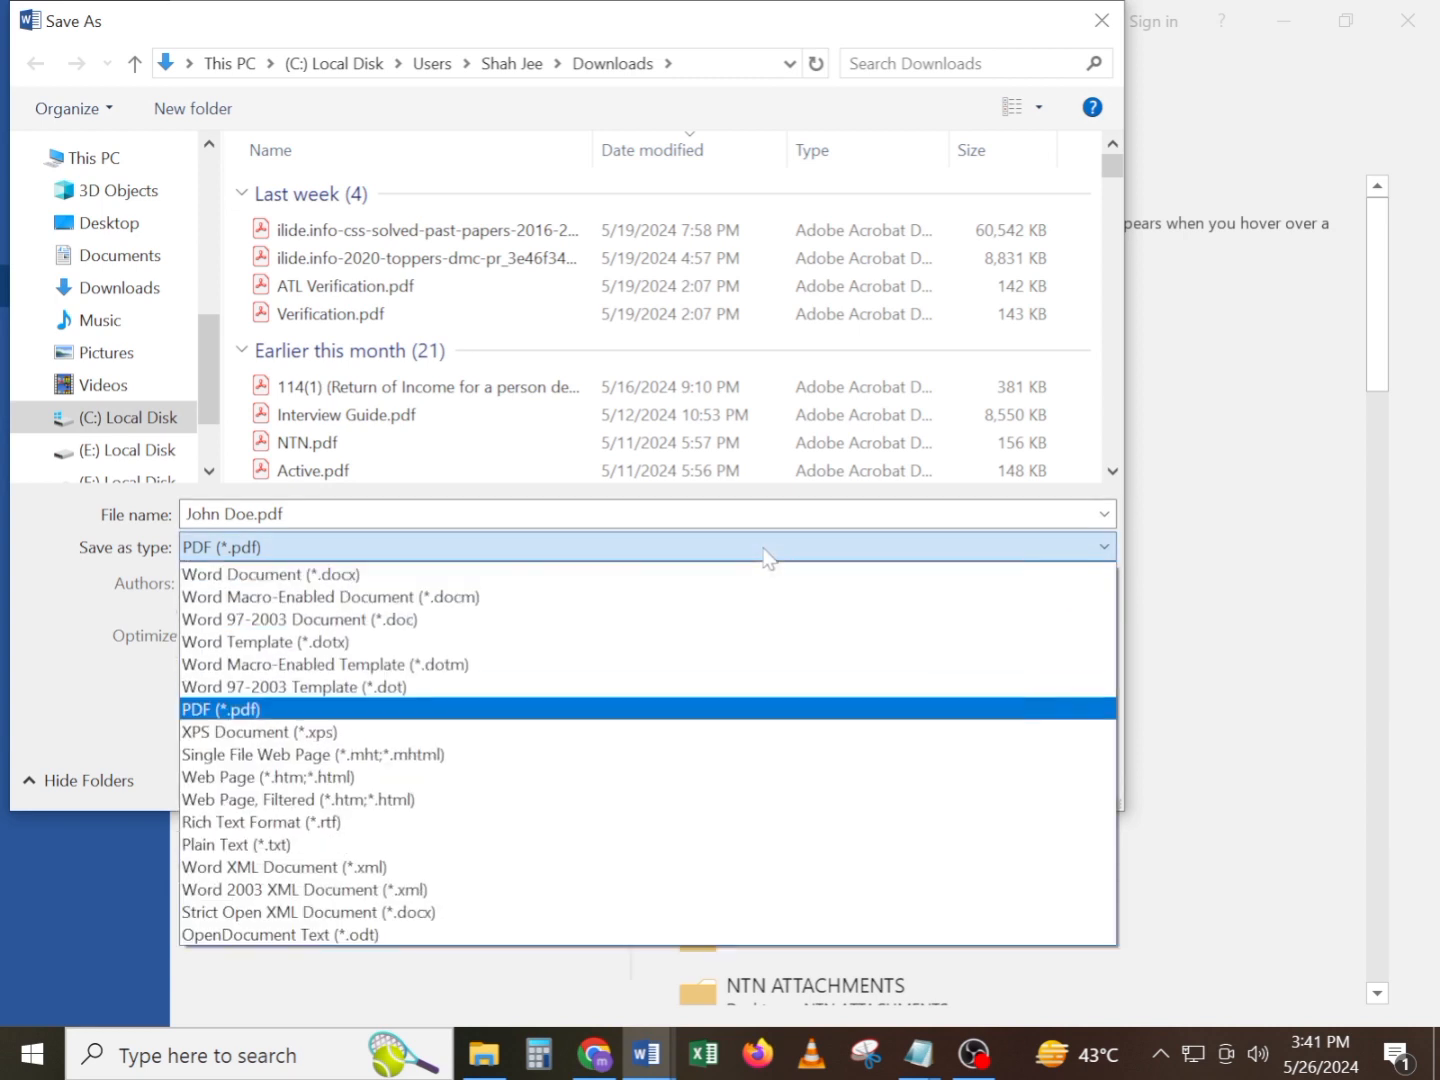
click(643, 713)
click(890, 776)
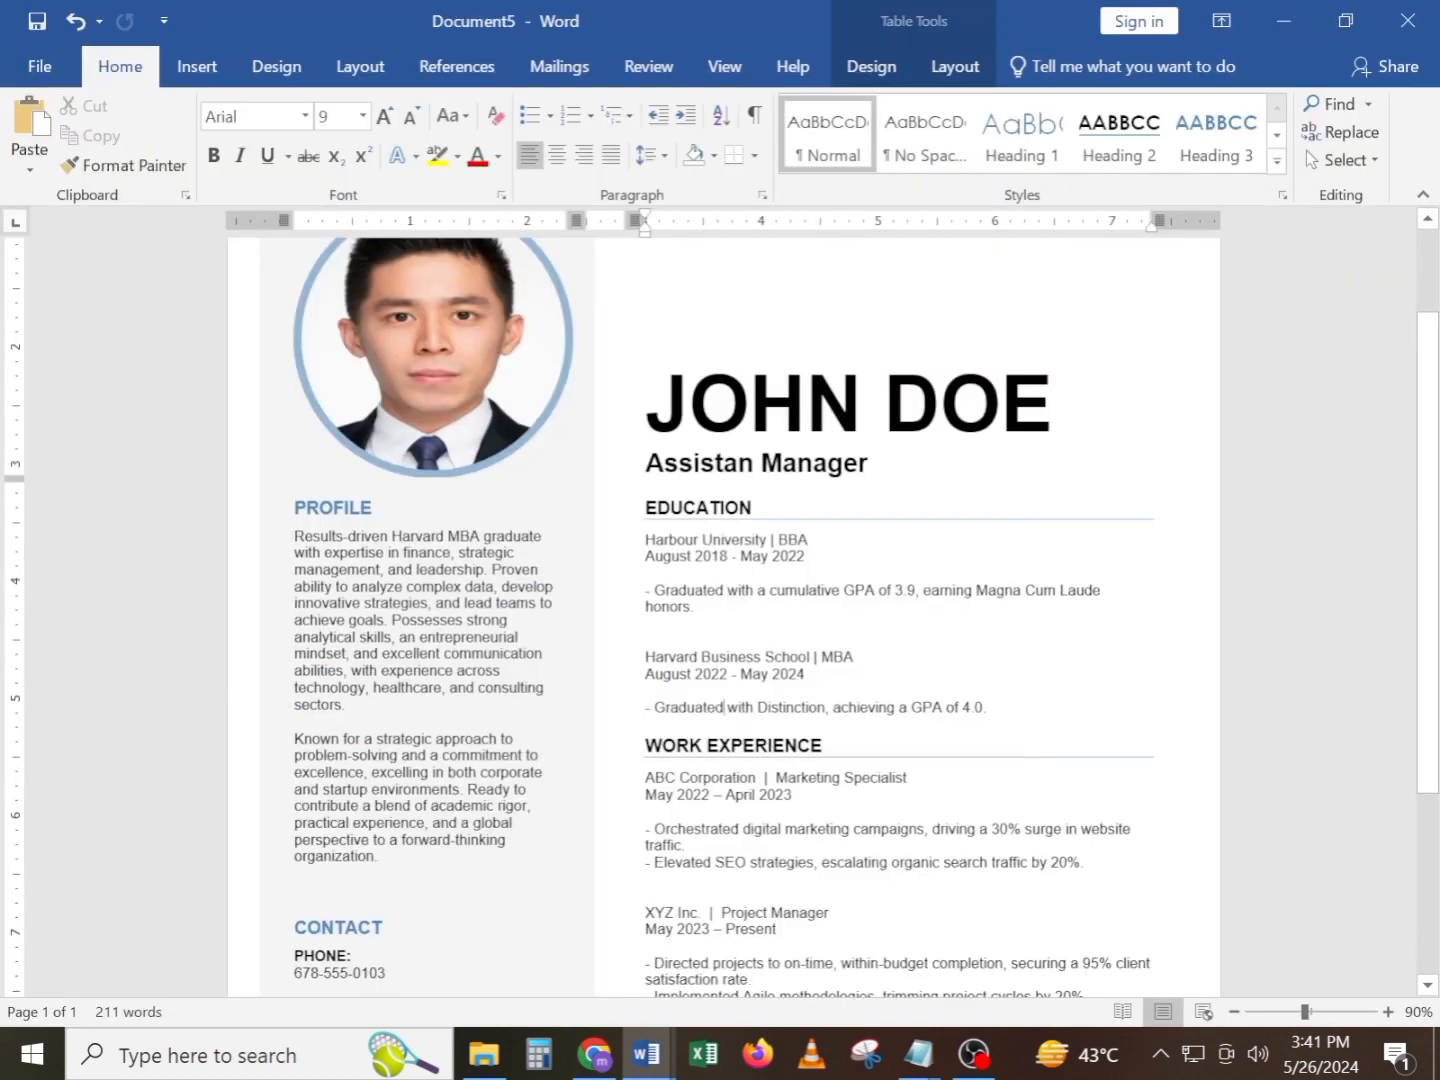
Review the exported resume PDF in Adobe Acrobat, checking the photo, text sections and skills chart
scroll(724, 707, down, 5)
scroll(725, 706, up, 5)
scroll(774, 579, down, 2)
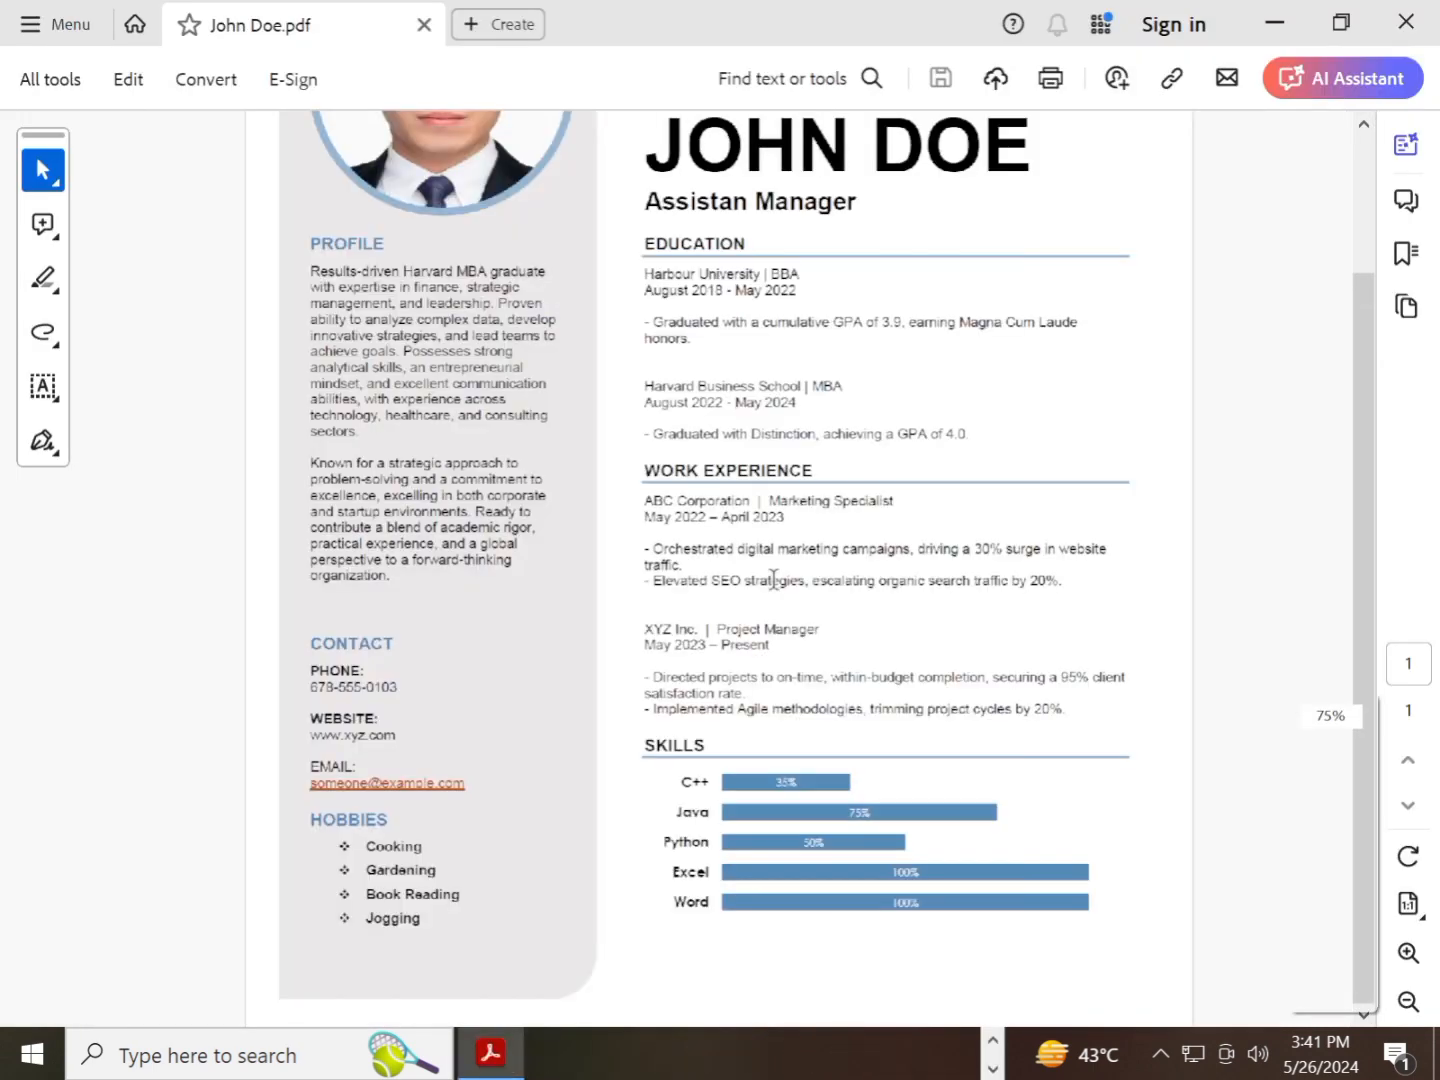
scroll(774, 579, up, 3)
scroll(774, 579, down, 3)
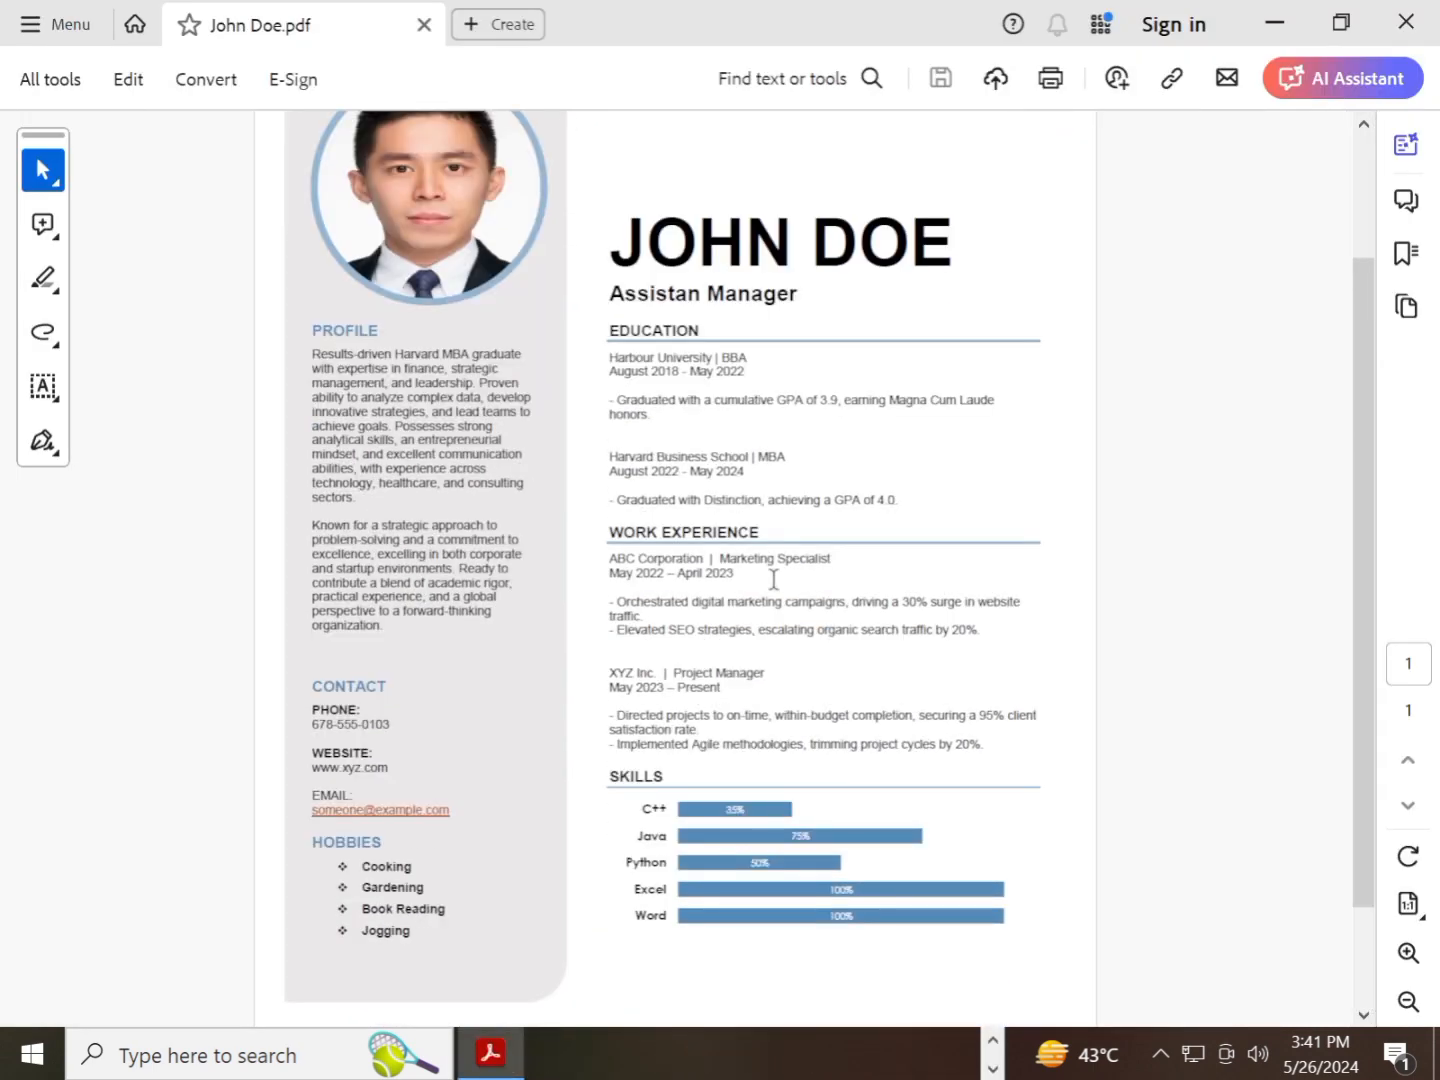
scroll(774, 579, up, 1)
scroll(774, 580, up, 3)
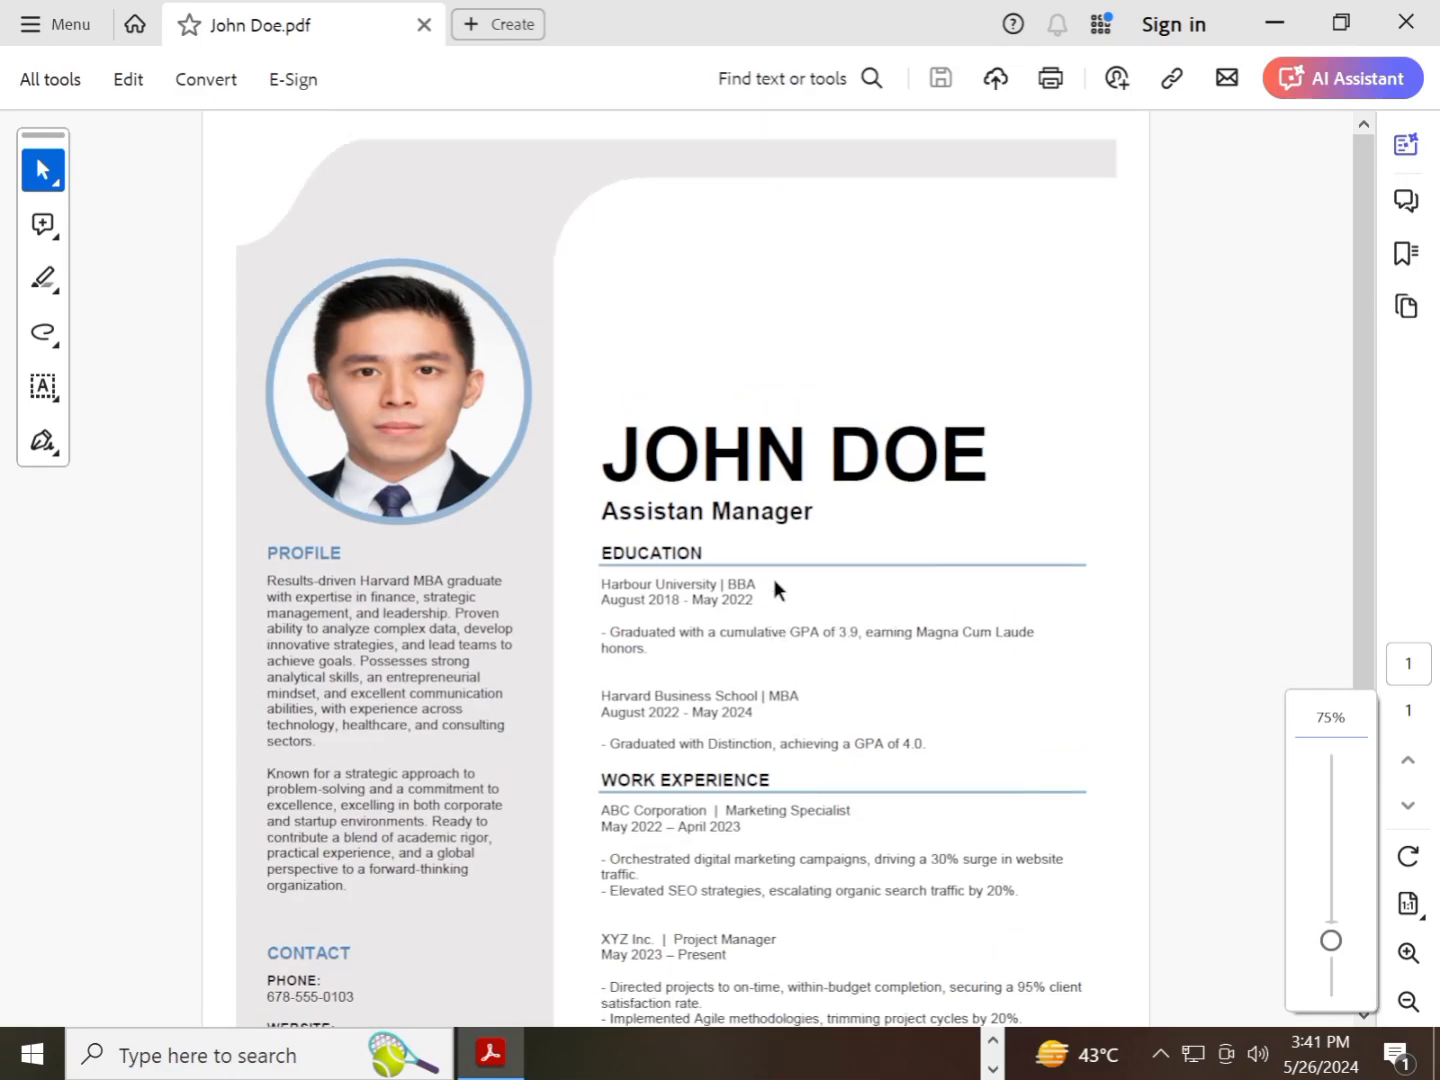